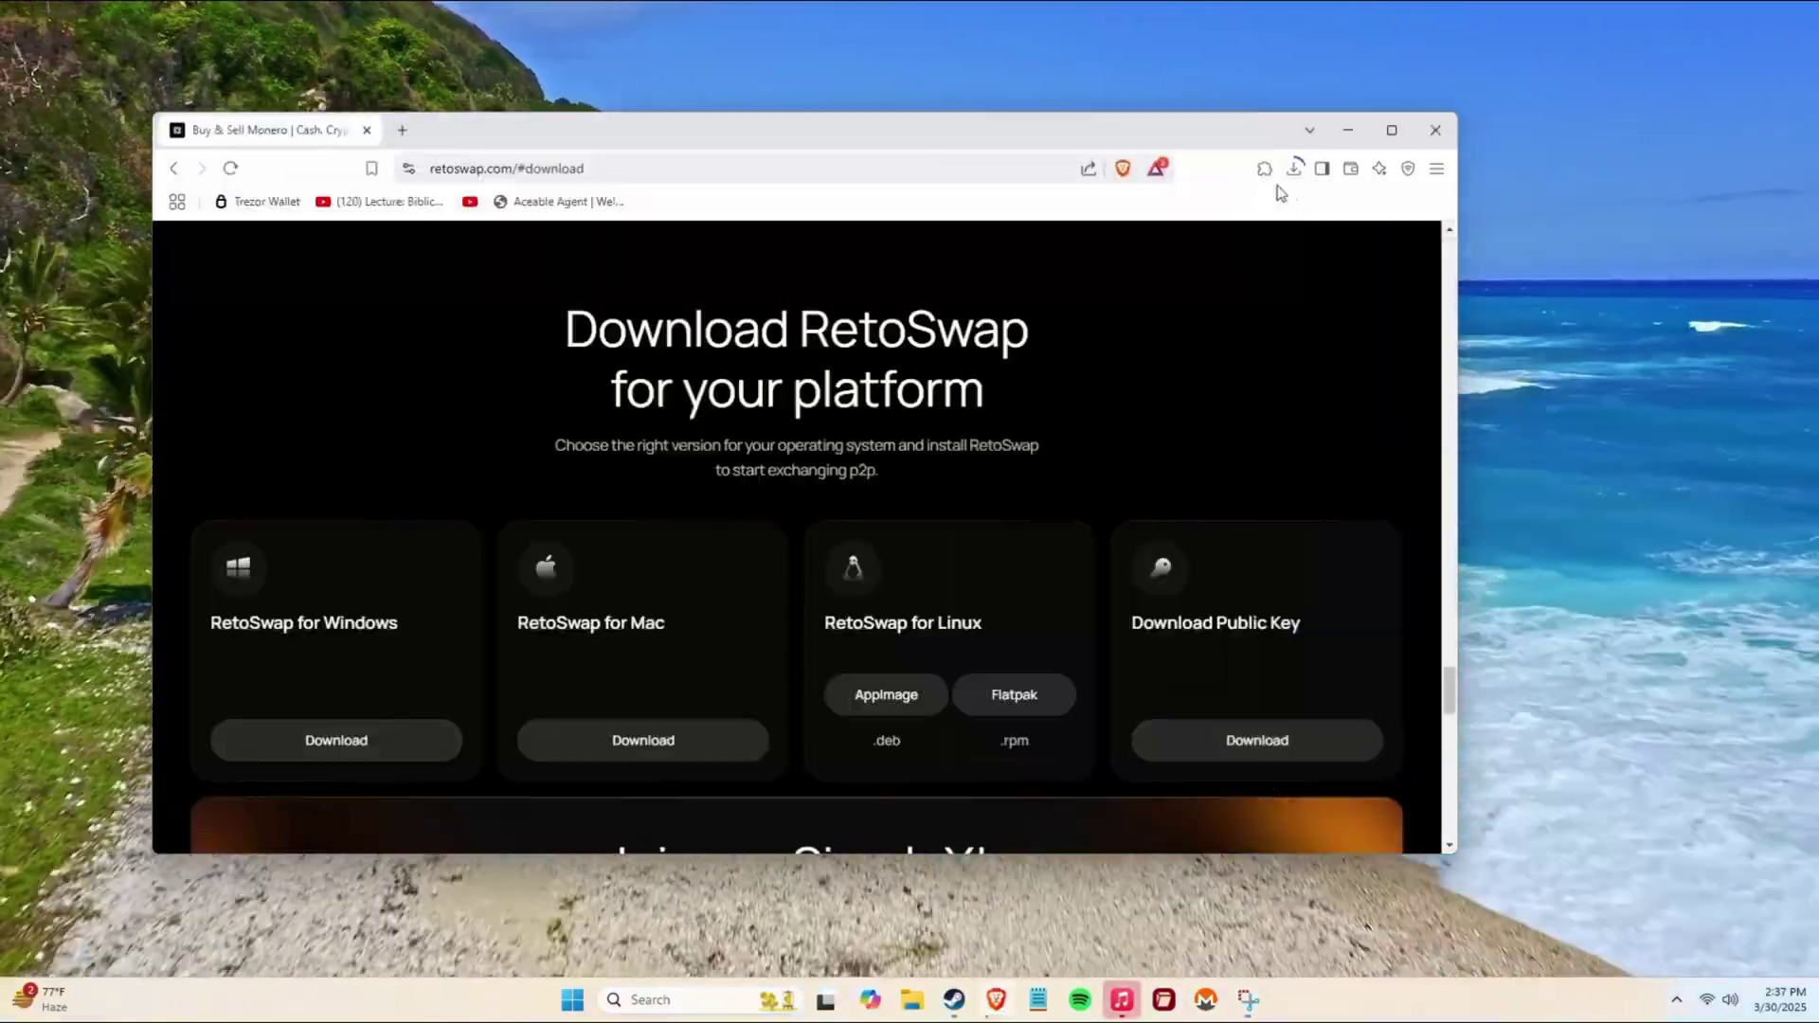
Open the downloaded RetoSwap package from Brave and show it in its folder.
left_click(1294, 168)
left_click(1080, 243)
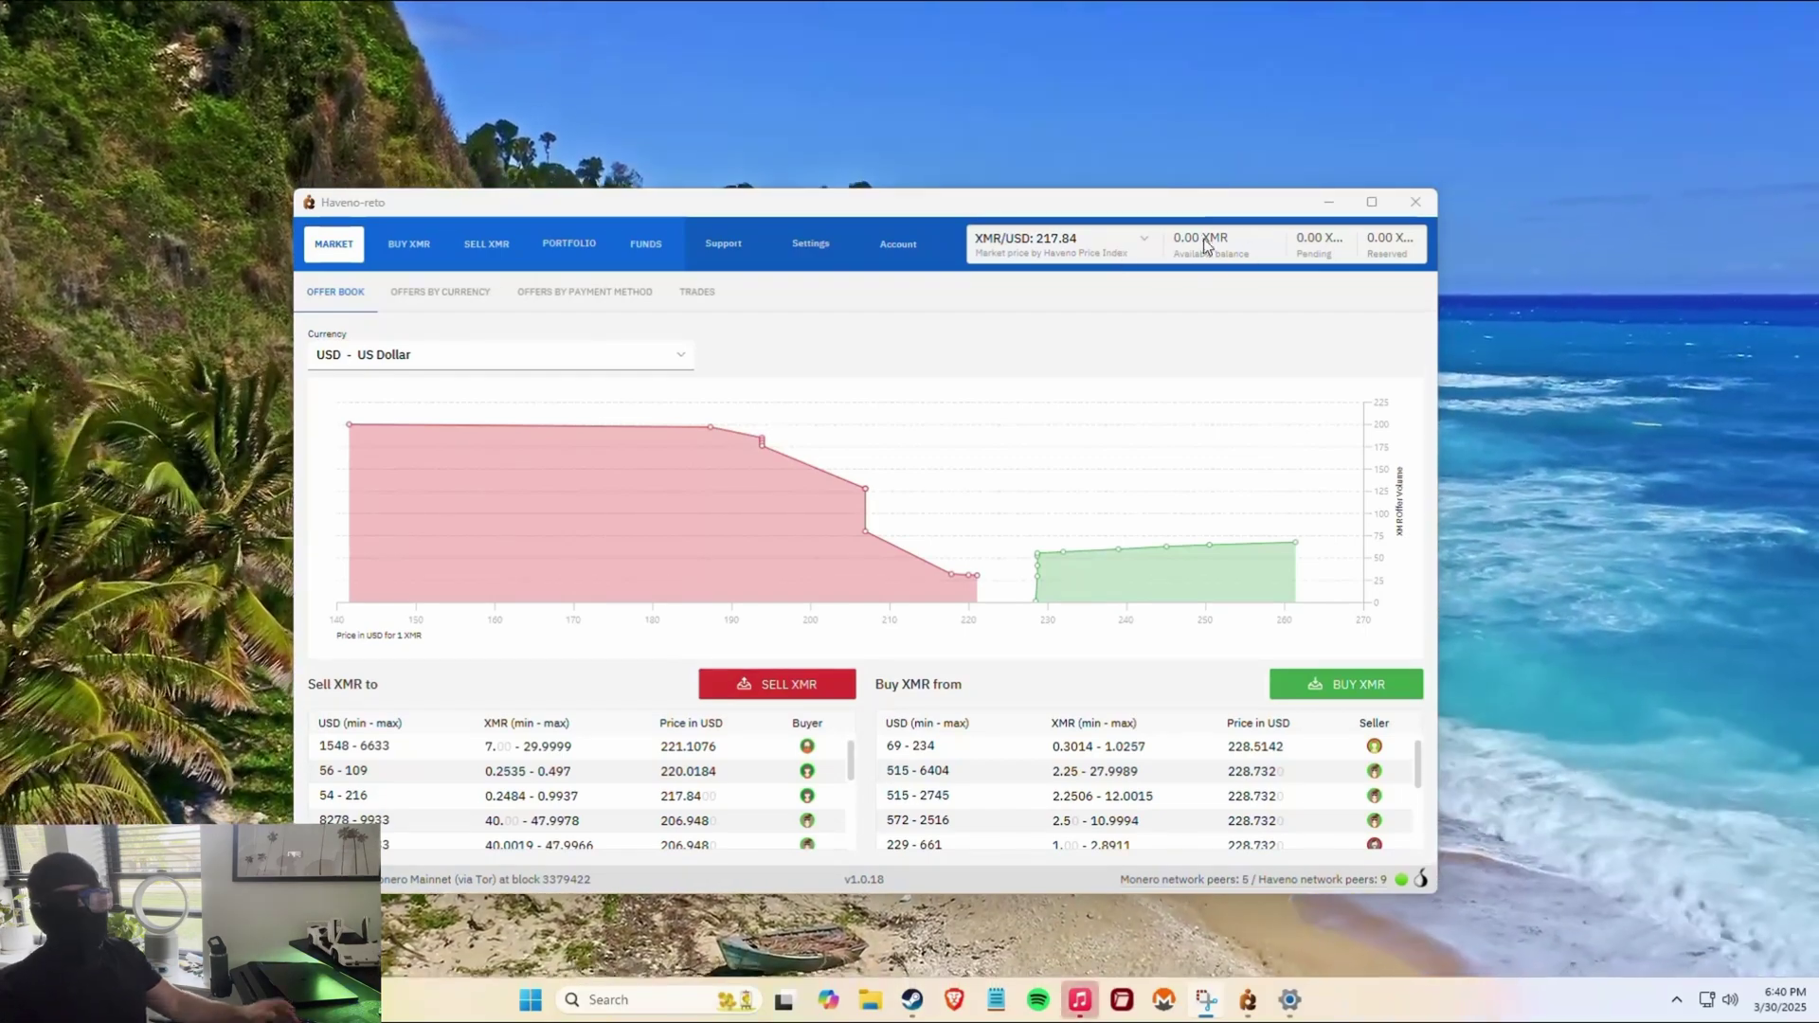
Go to the Account tab's traditional currency accounts page, which lists no accounts yet.
mouse_move(1234, 247)
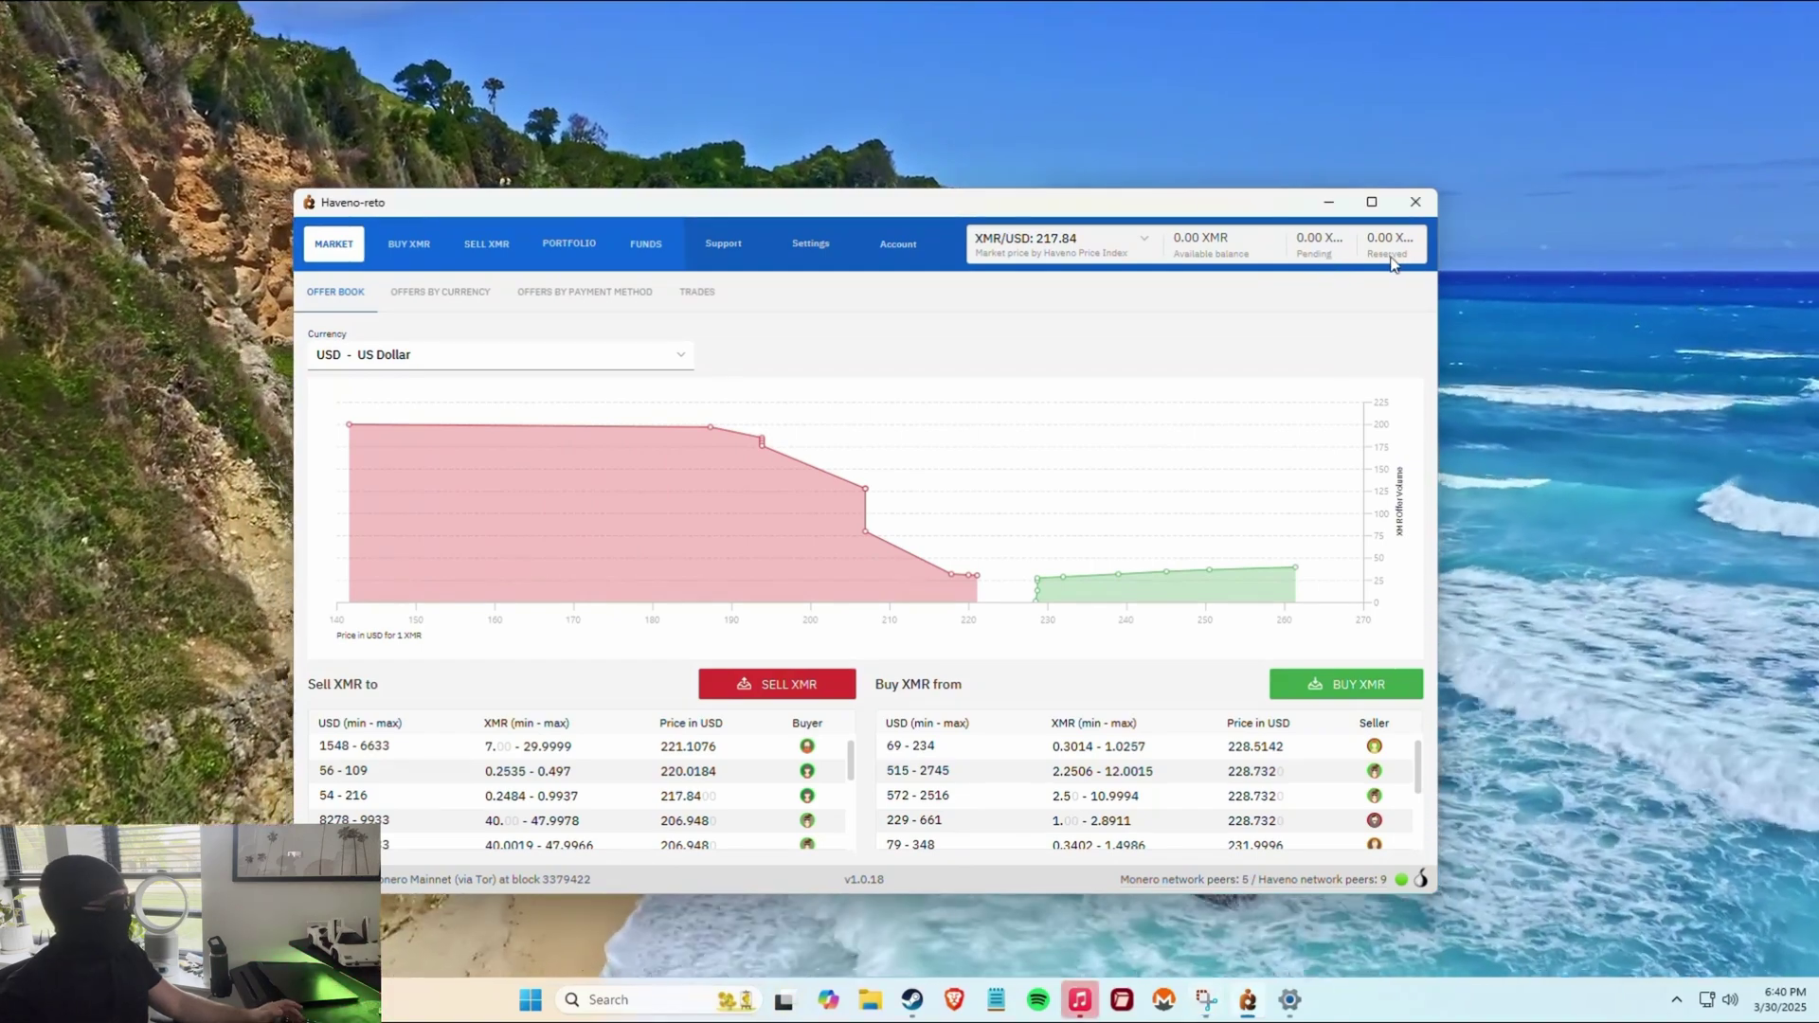
left_click(898, 243)
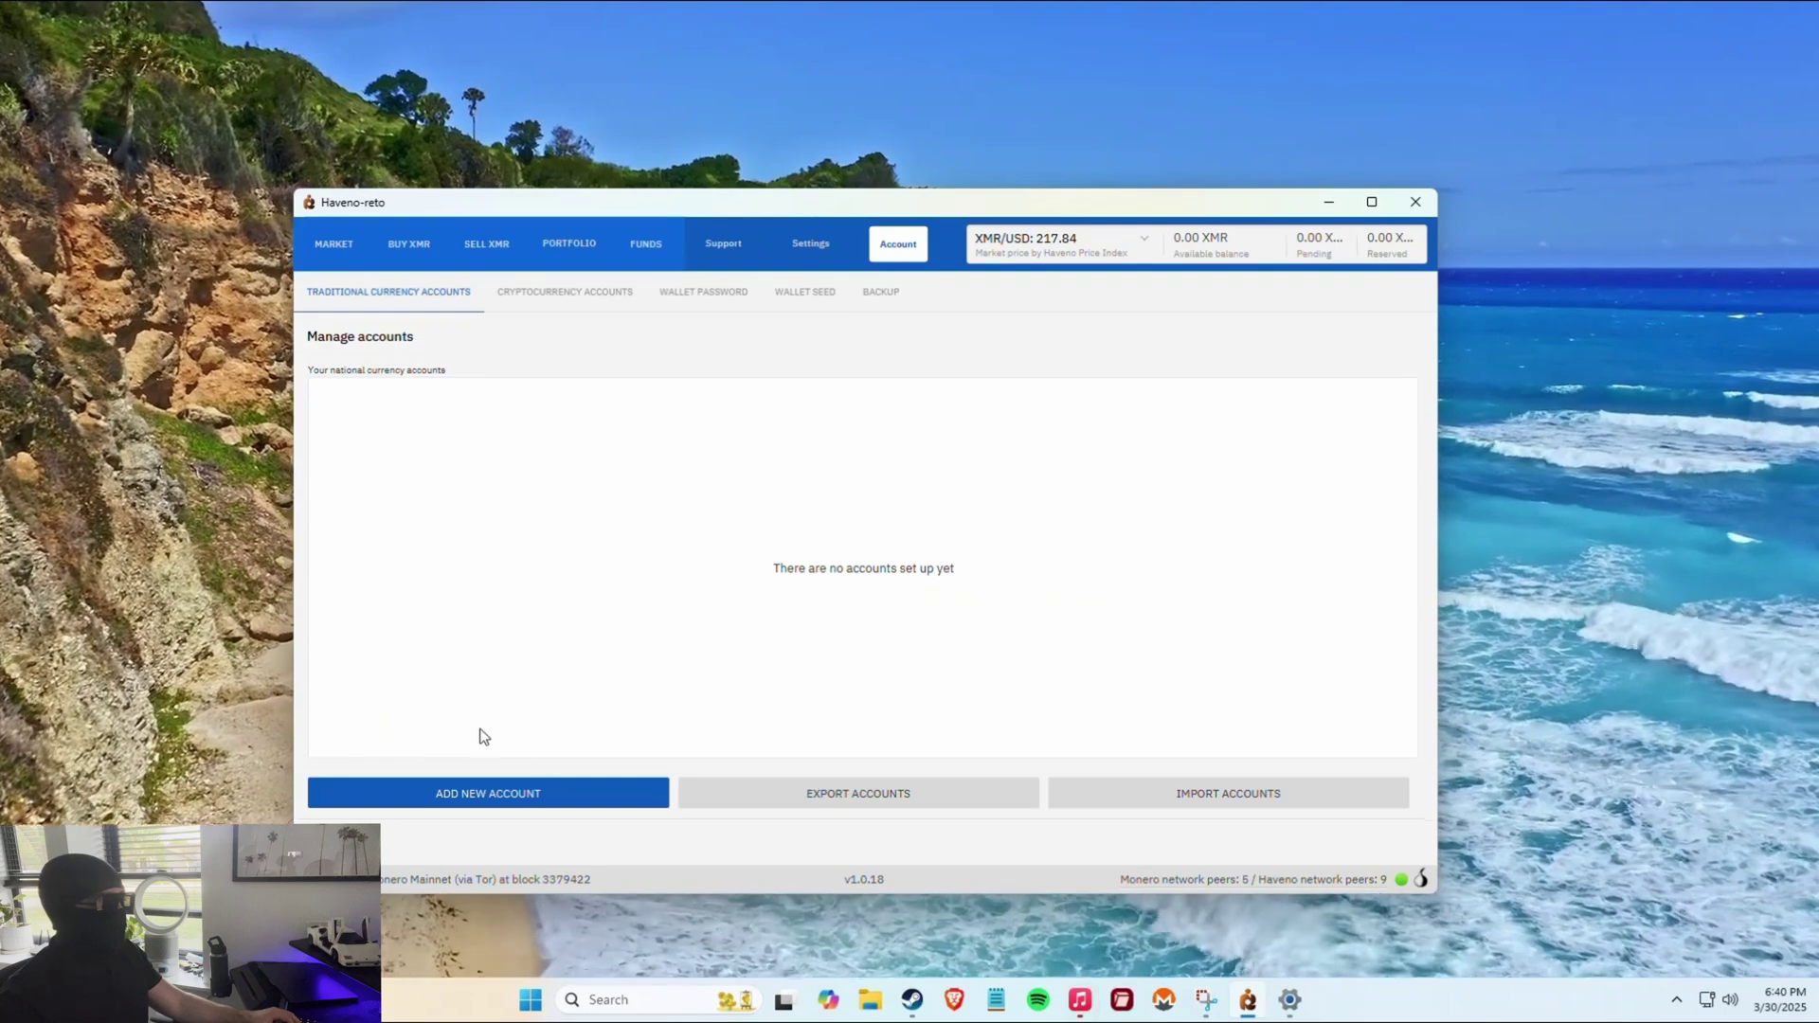
Add a new payment account and pick Zelle from the bottom of the payment method list.
left_click(571, 803)
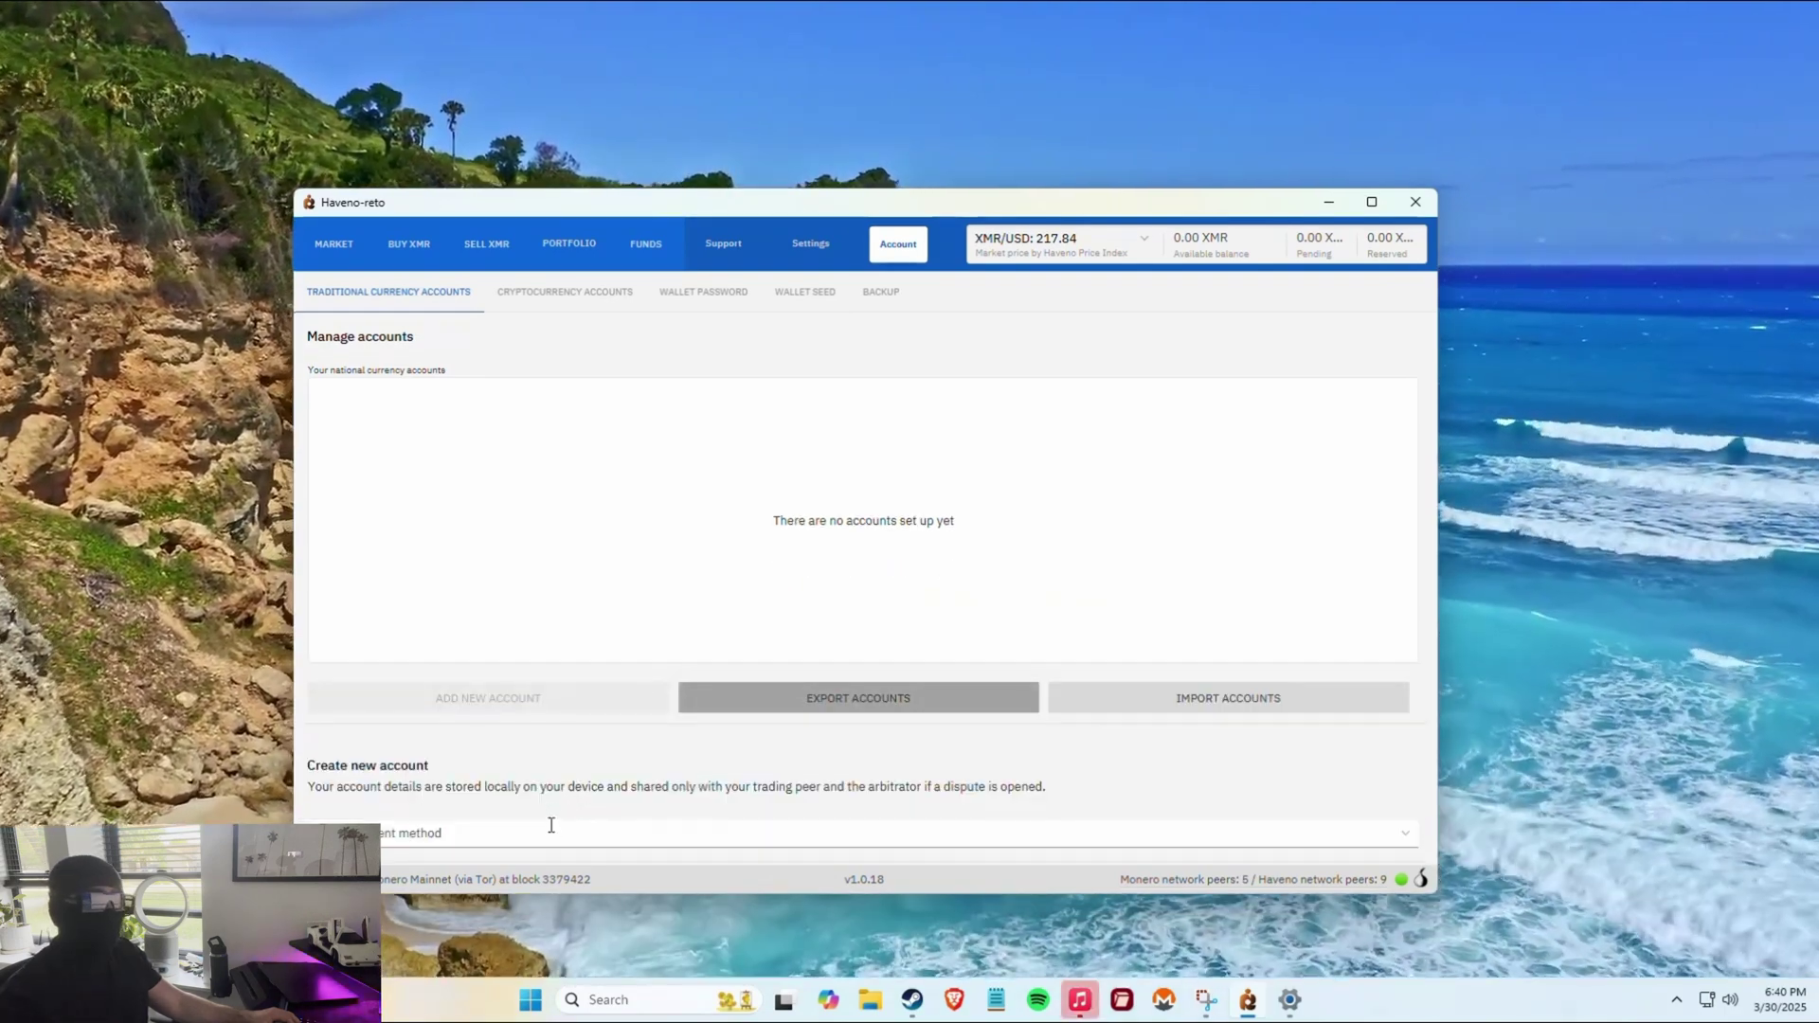
left_click(554, 833)
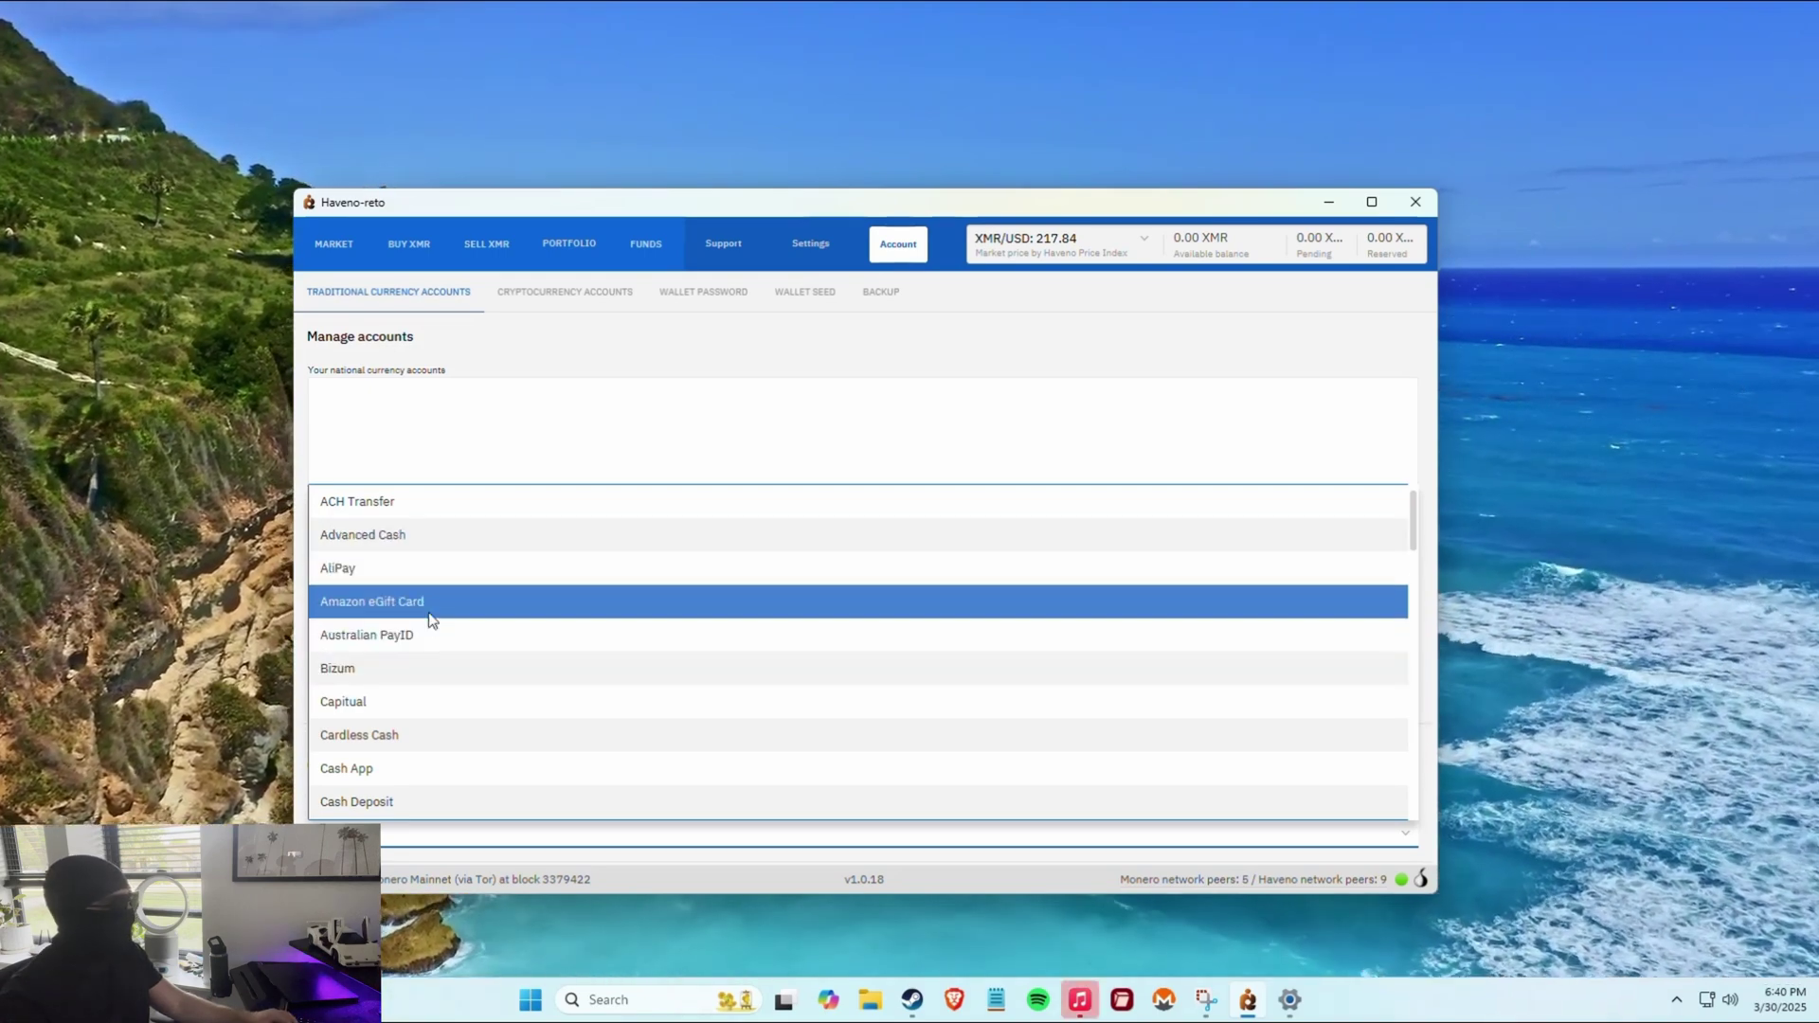
scroll(439, 616, "down", 5)
scroll(447, 682, "down", 10)
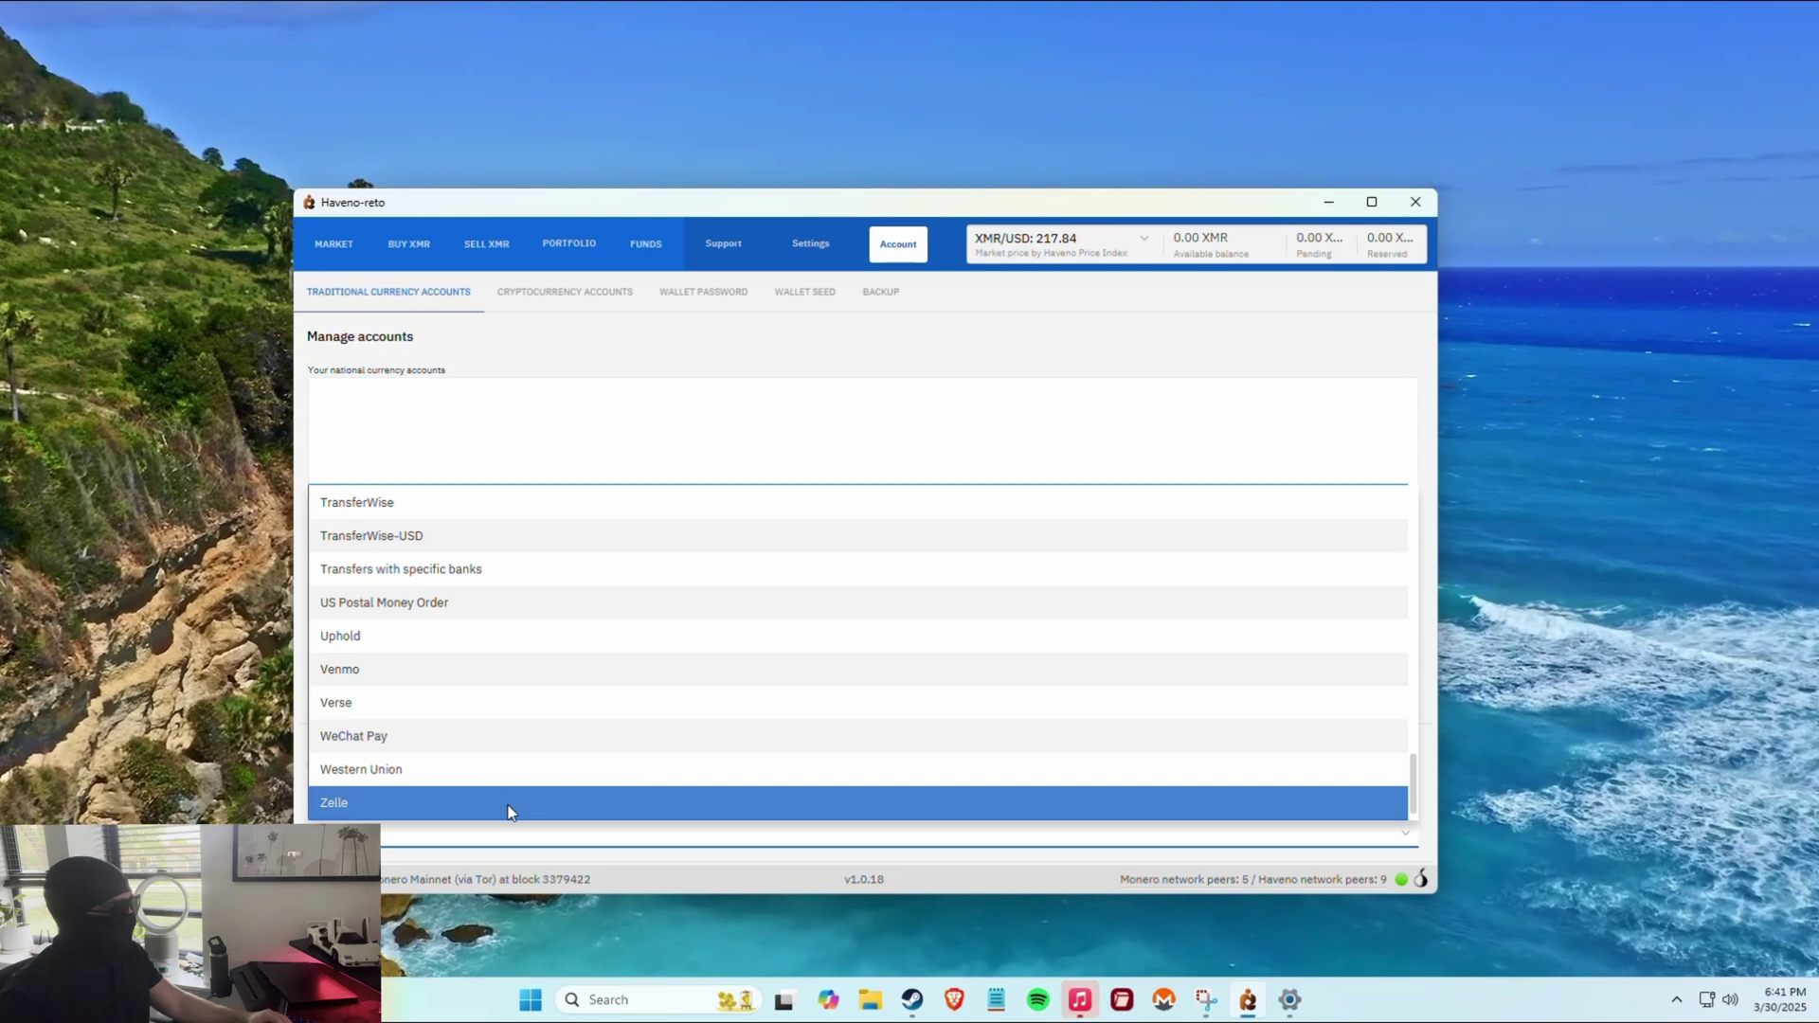
left_click(509, 805)
left_click(437, 692)
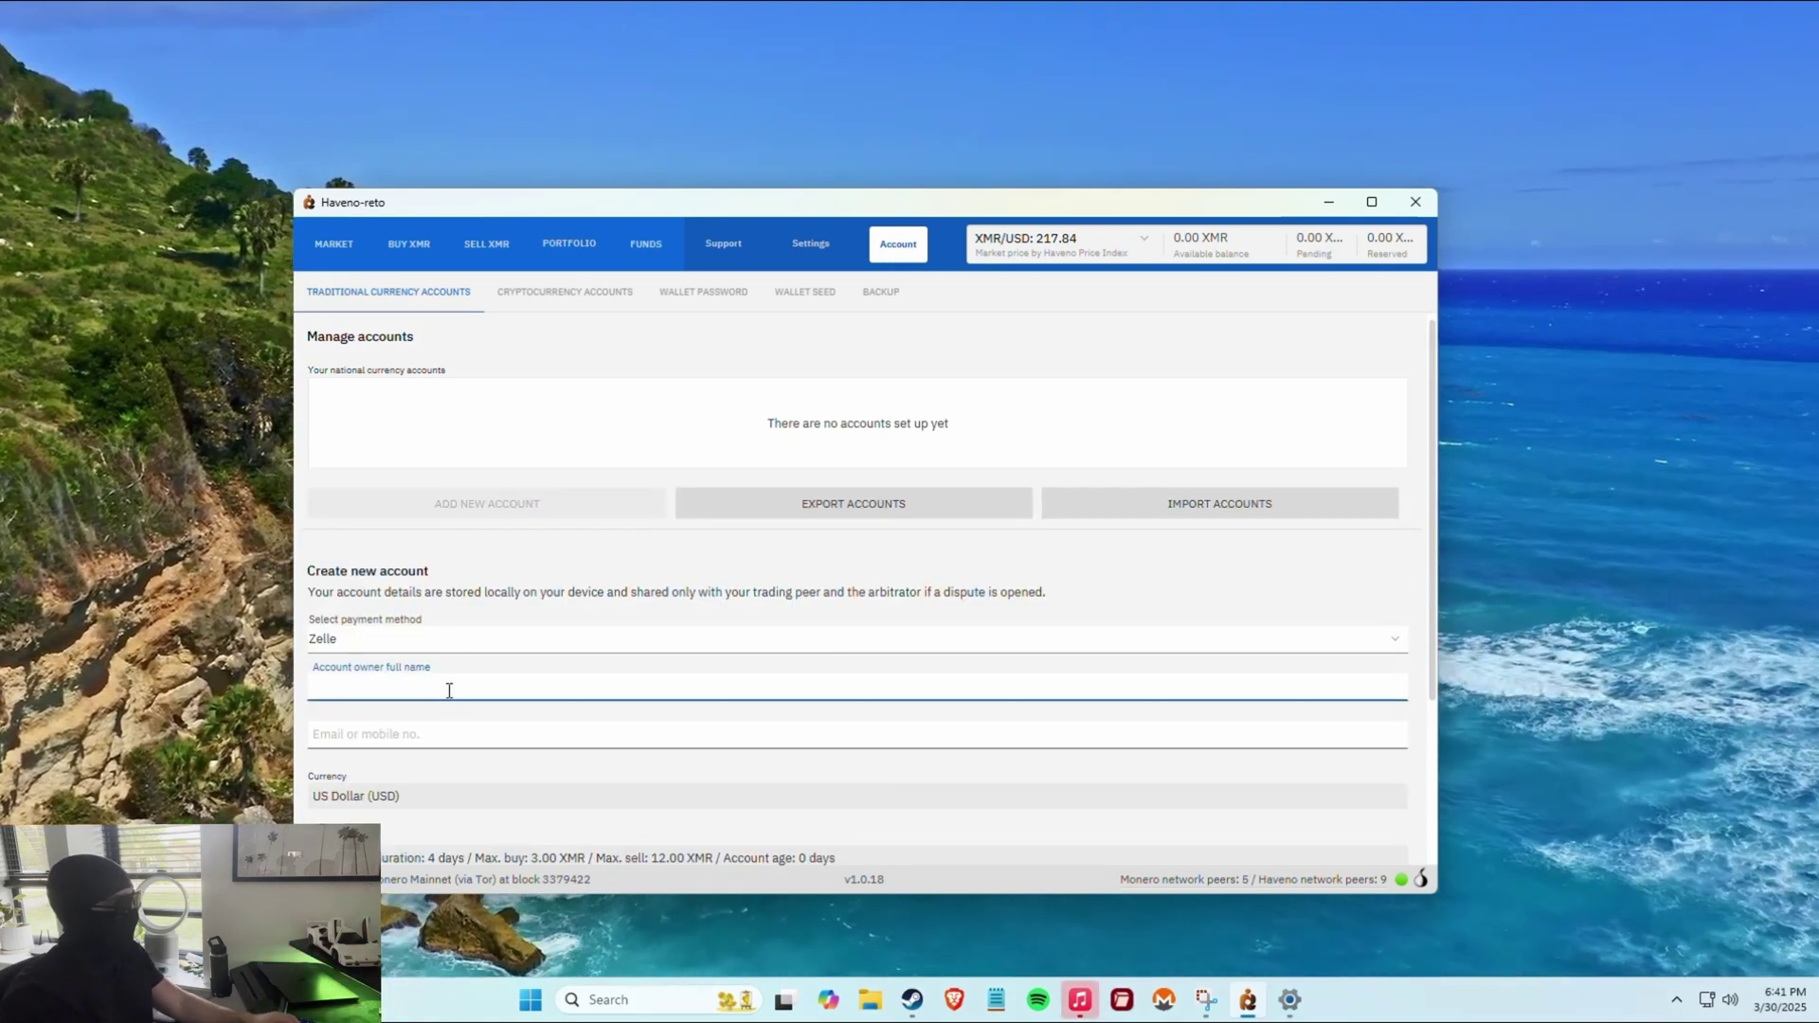
Enter the account owner's full name and mobile number in the Zelle form.
type("johnn")
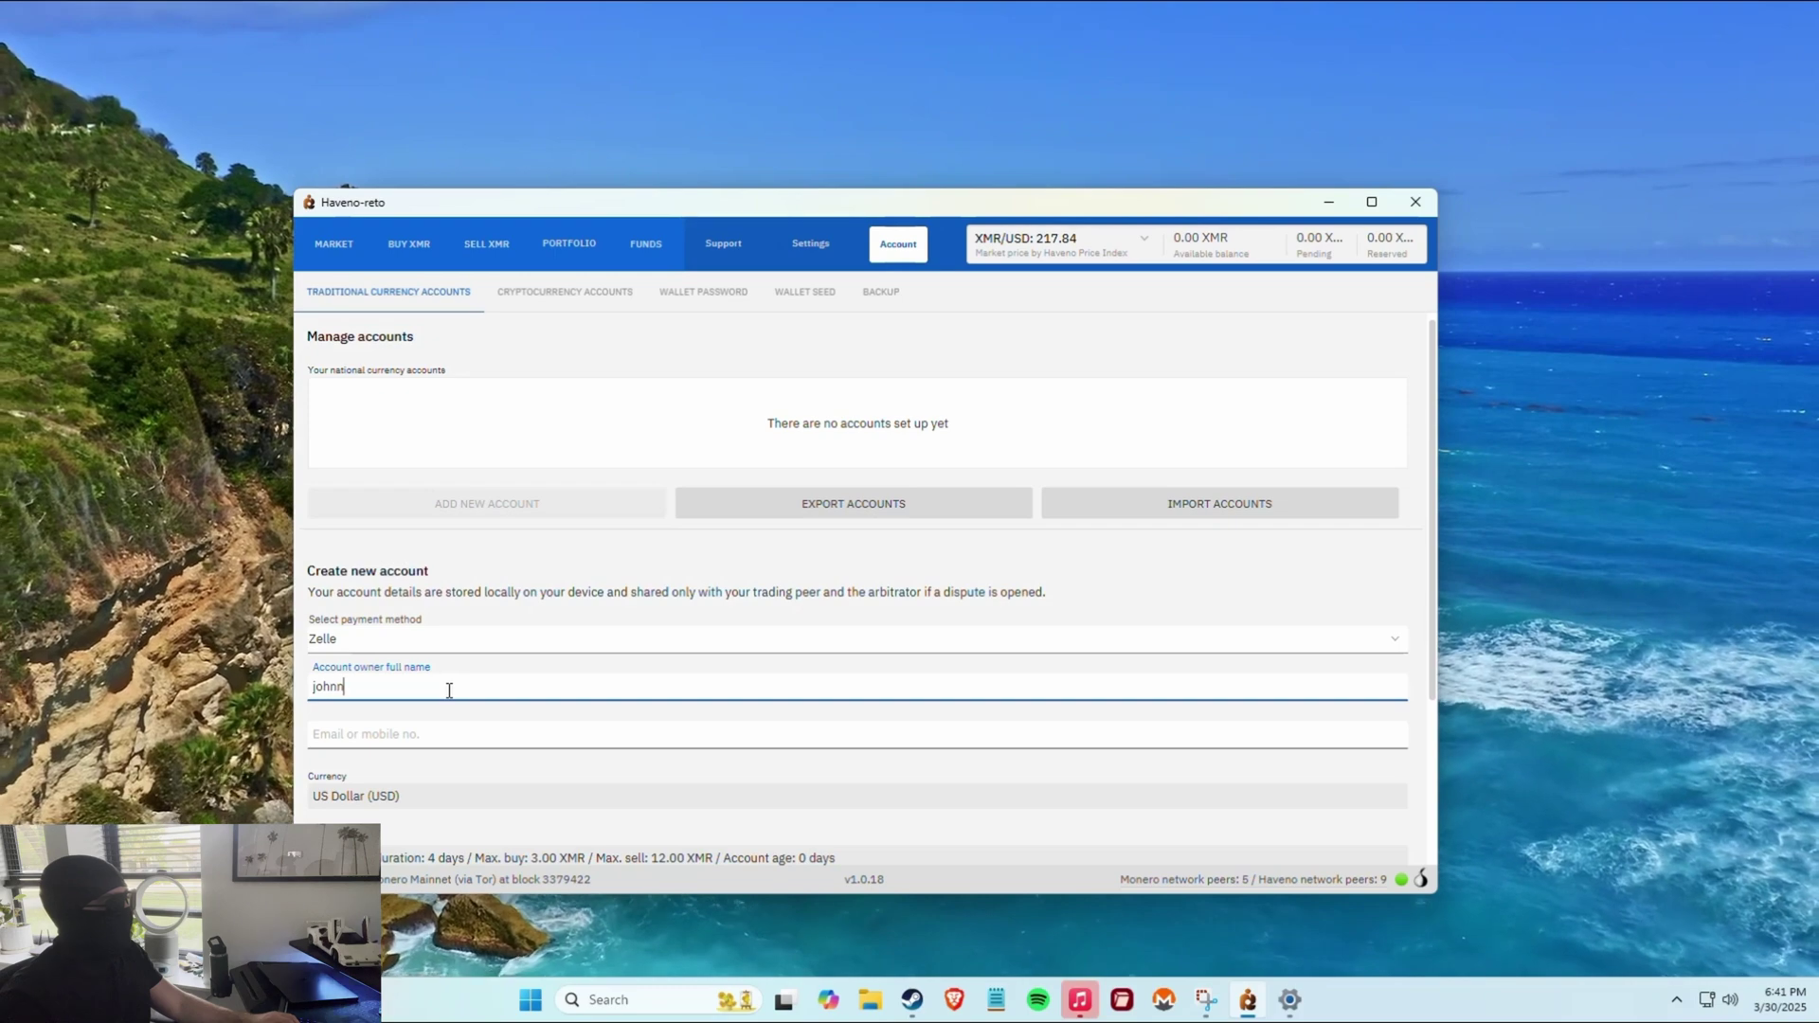
type("y appleseed")
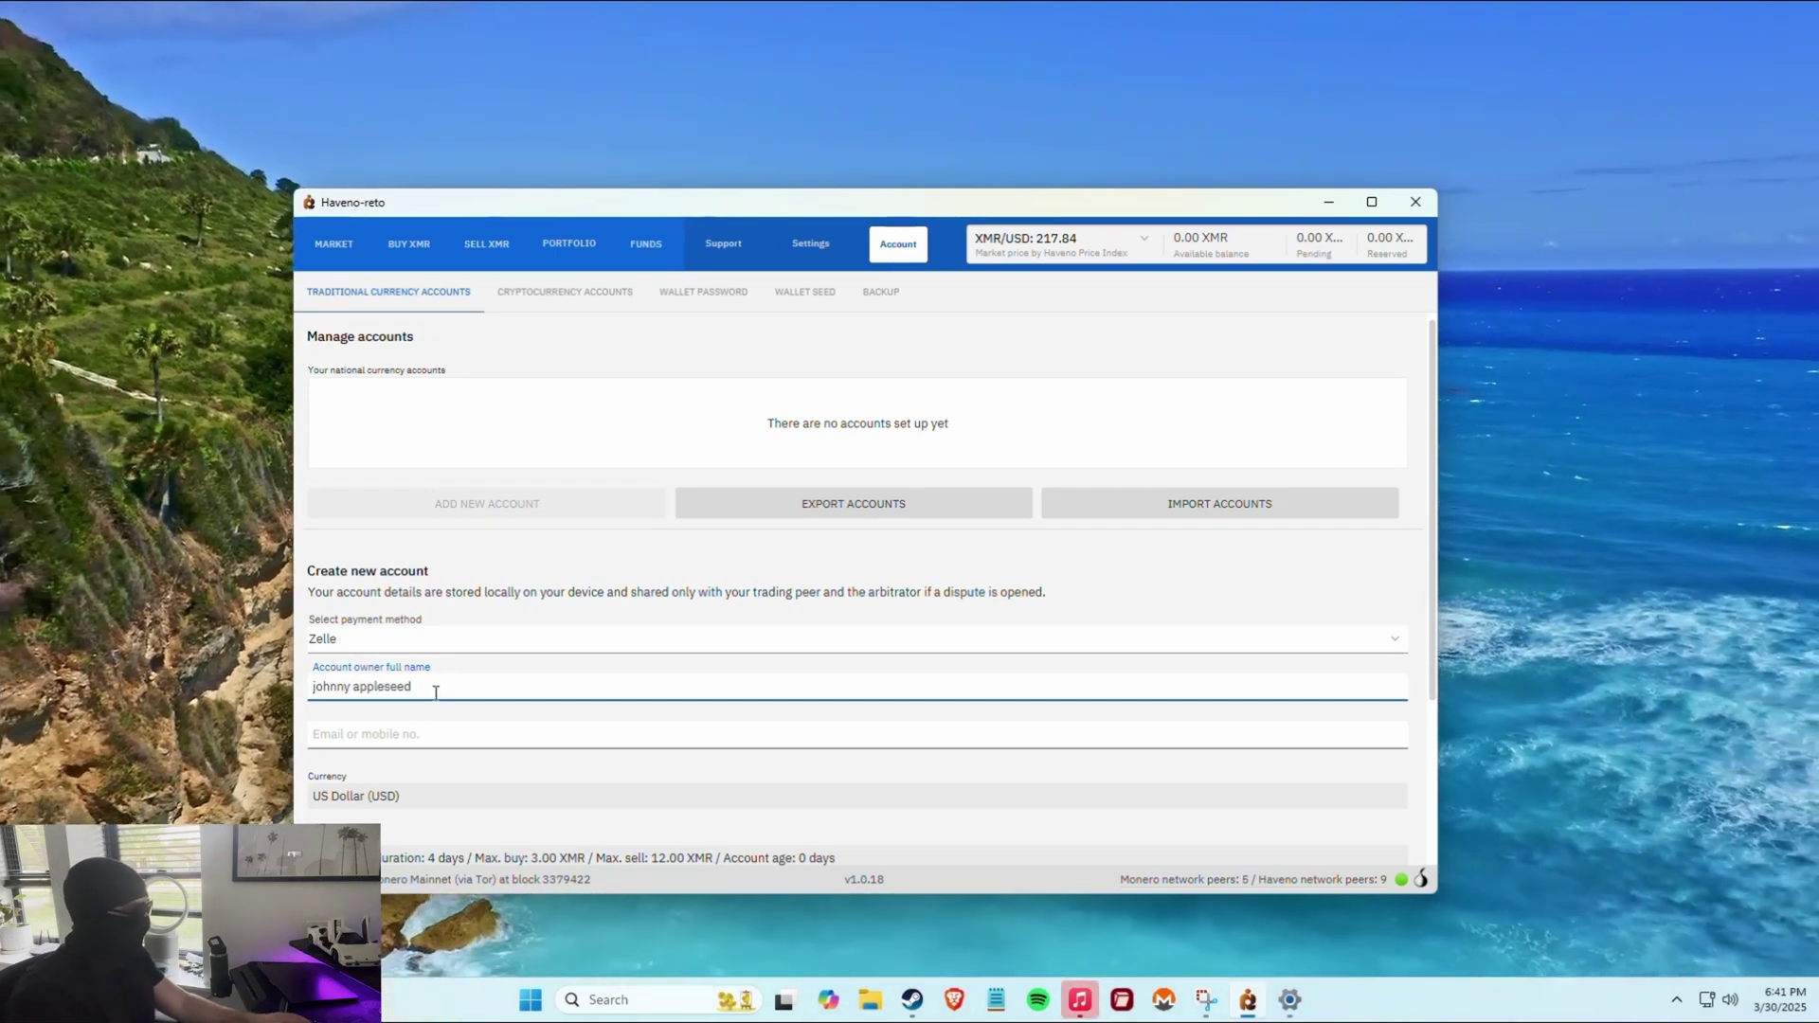
left_click(434, 734)
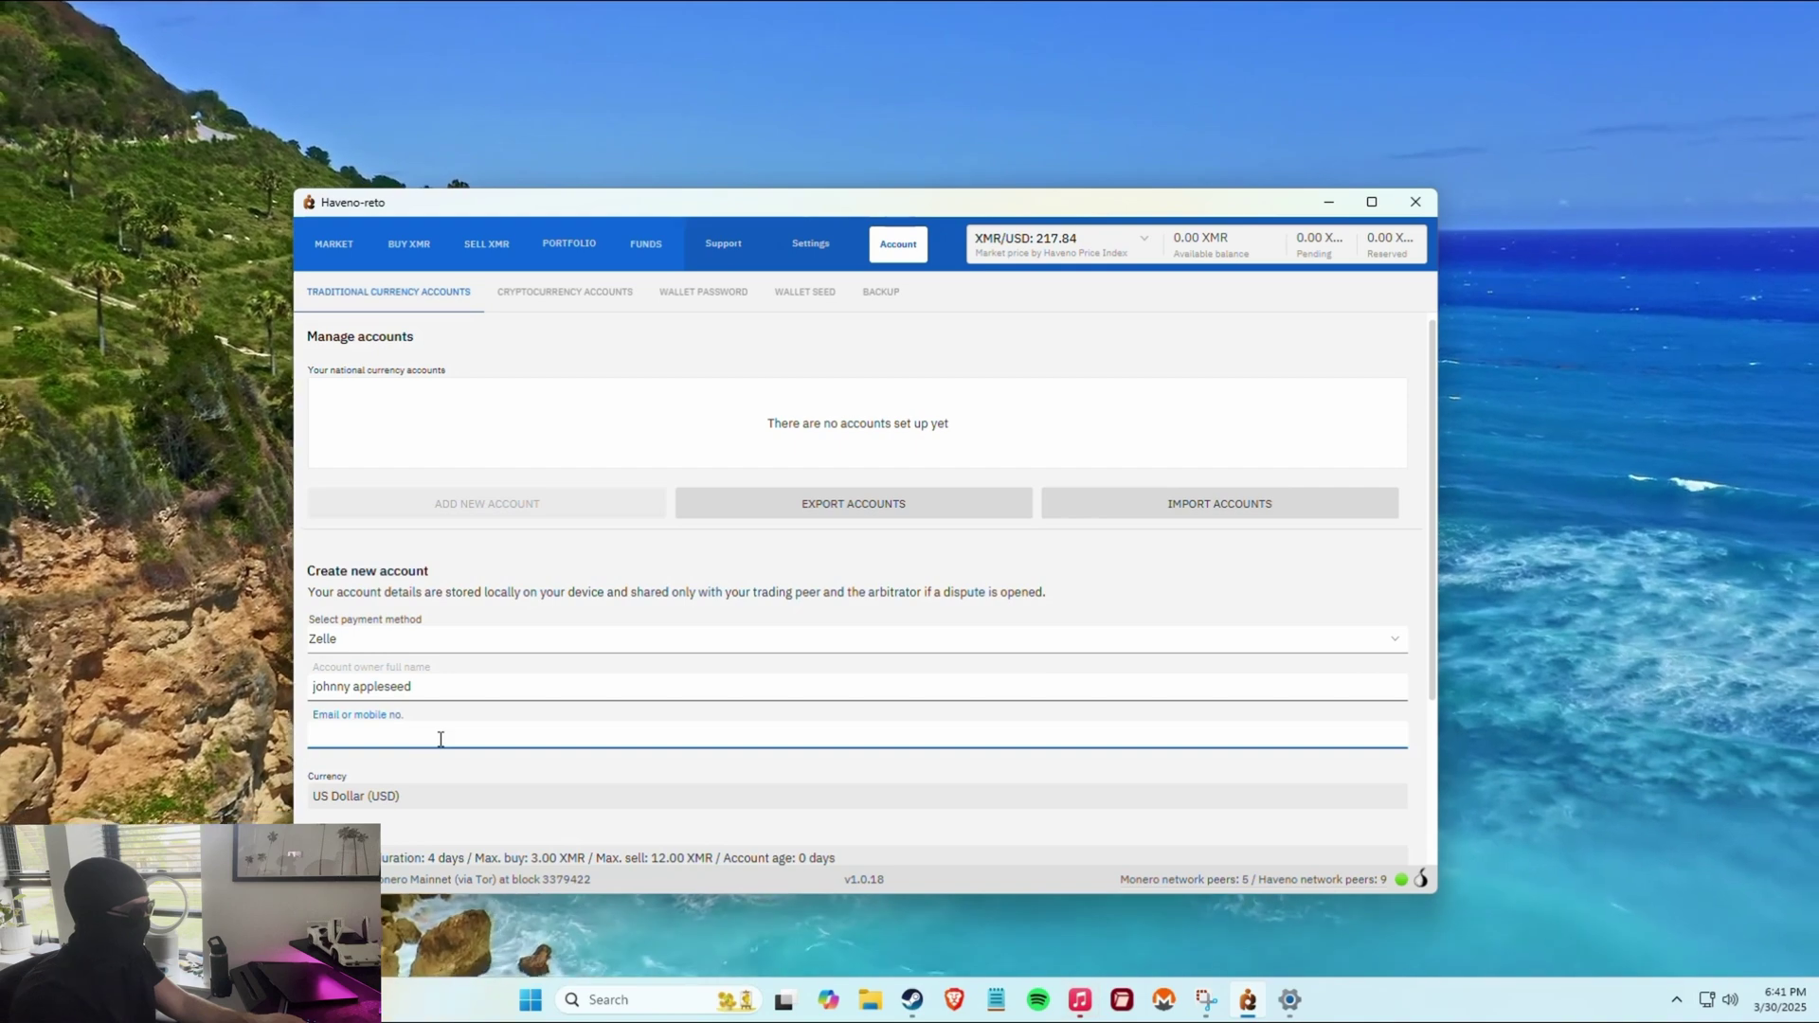
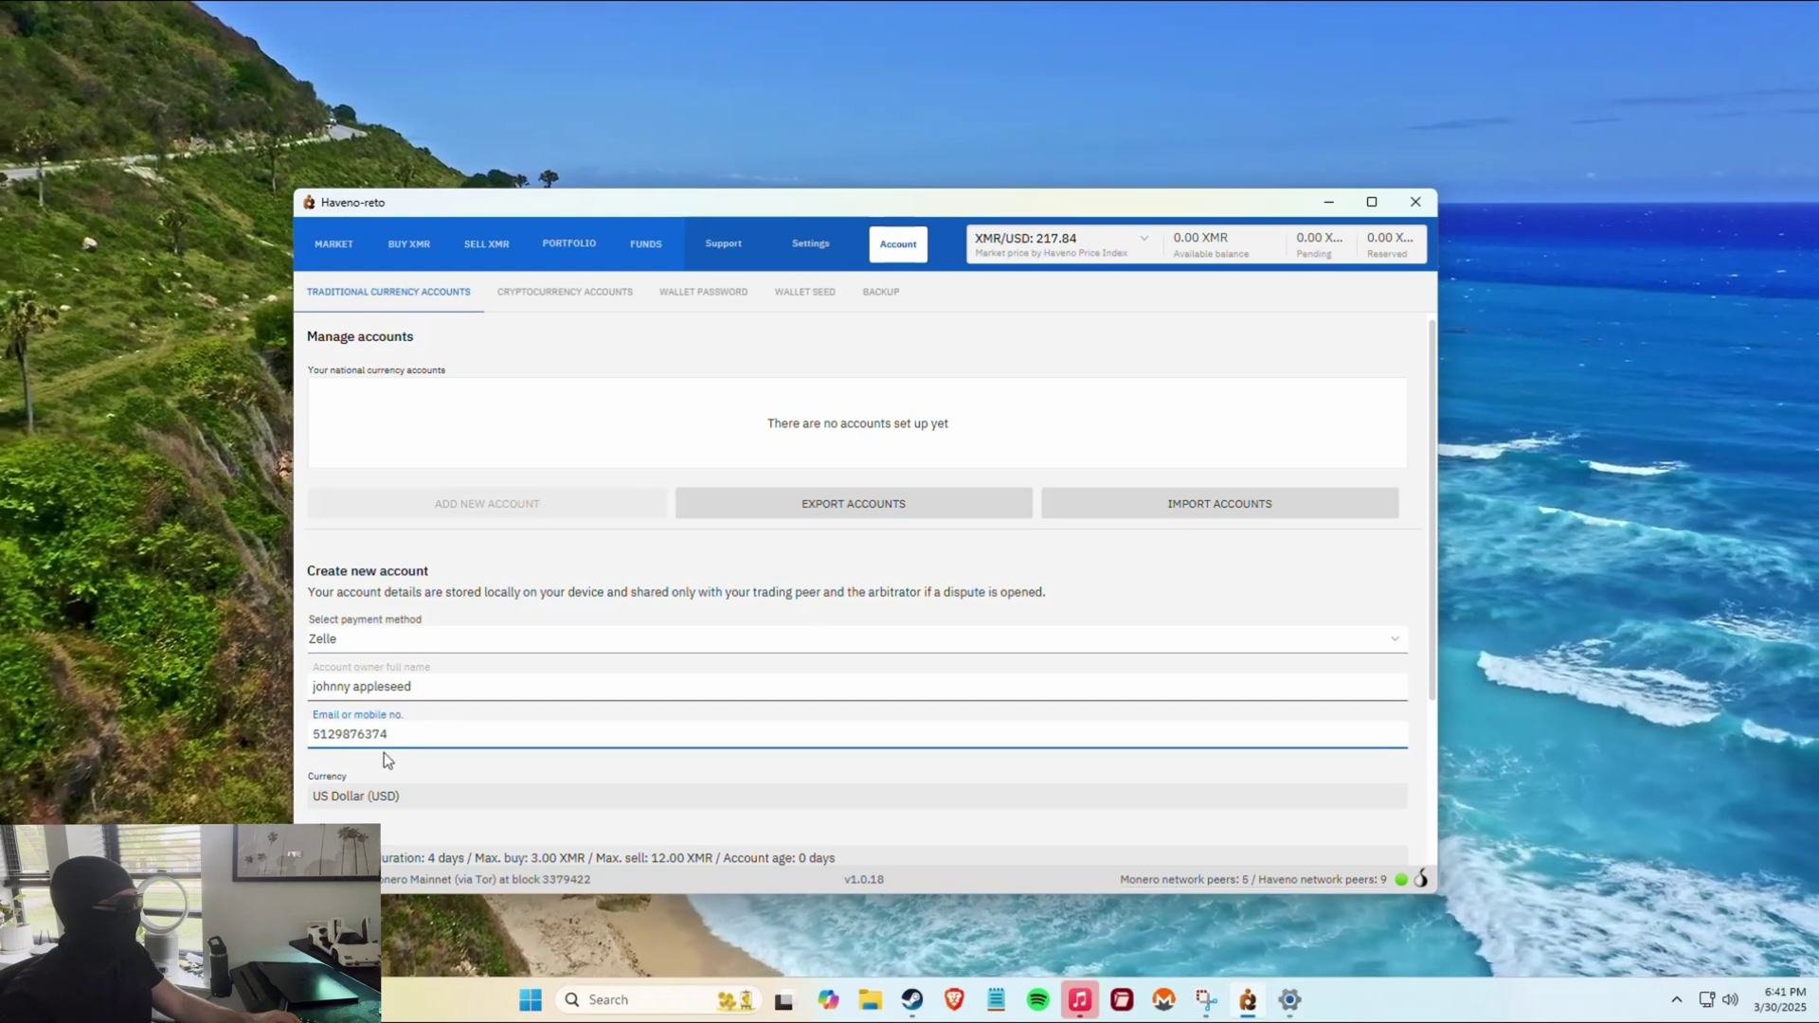
scroll(398, 758, "down", 1)
left_click(432, 765)
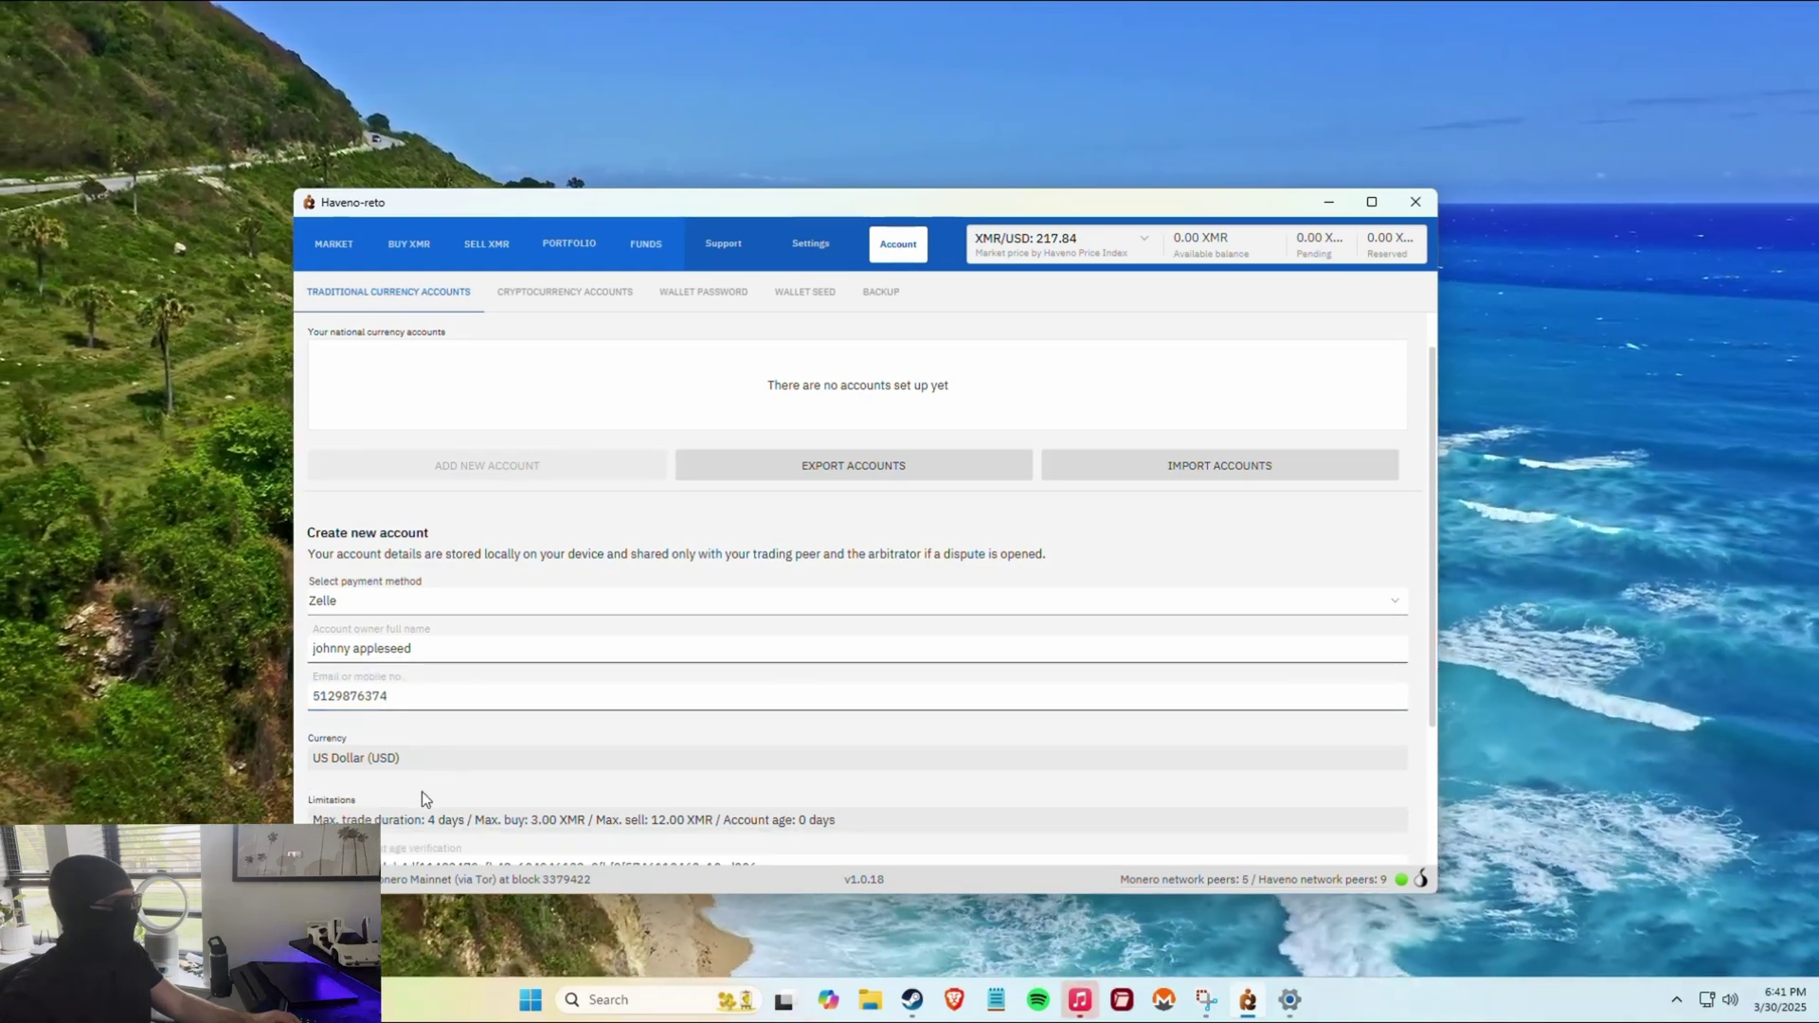
scroll(423, 792, "down", 4)
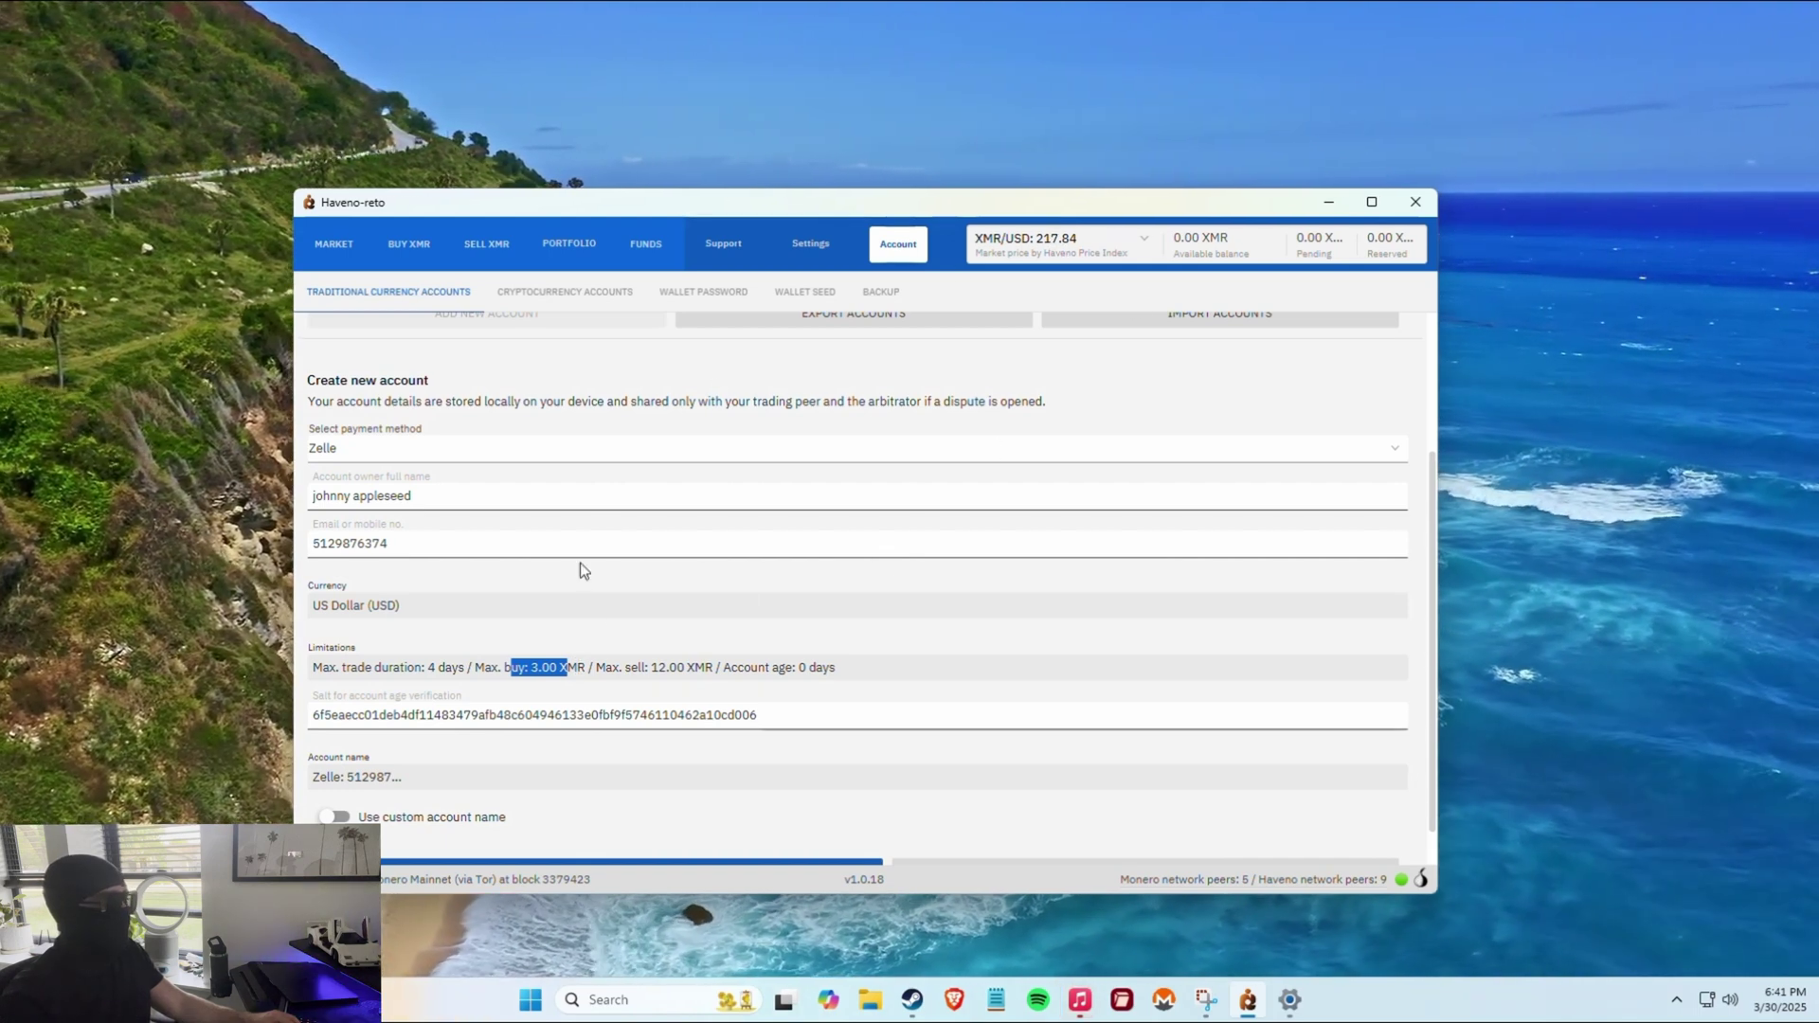
Review the limitations (3.00 XMR buy, 12.00 XMR sell, account age) and the salt.
left_click(623, 645)
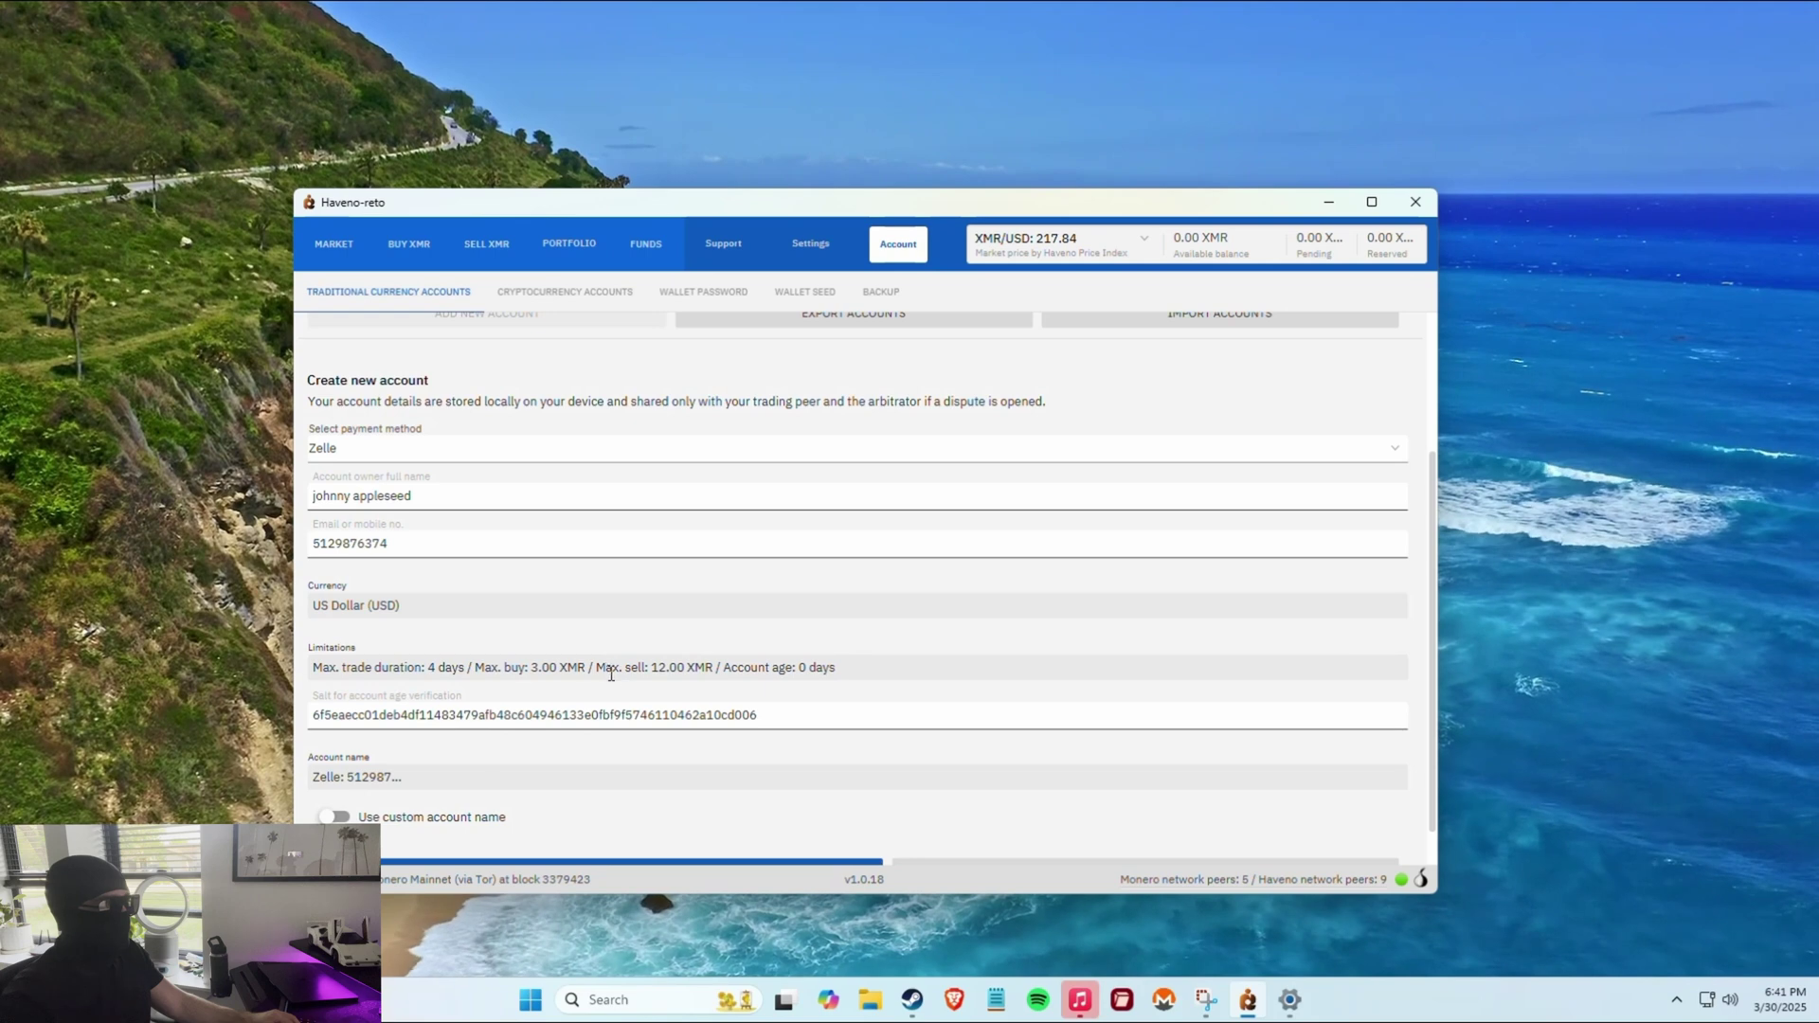
left_click_drag(656, 667, 652, 667)
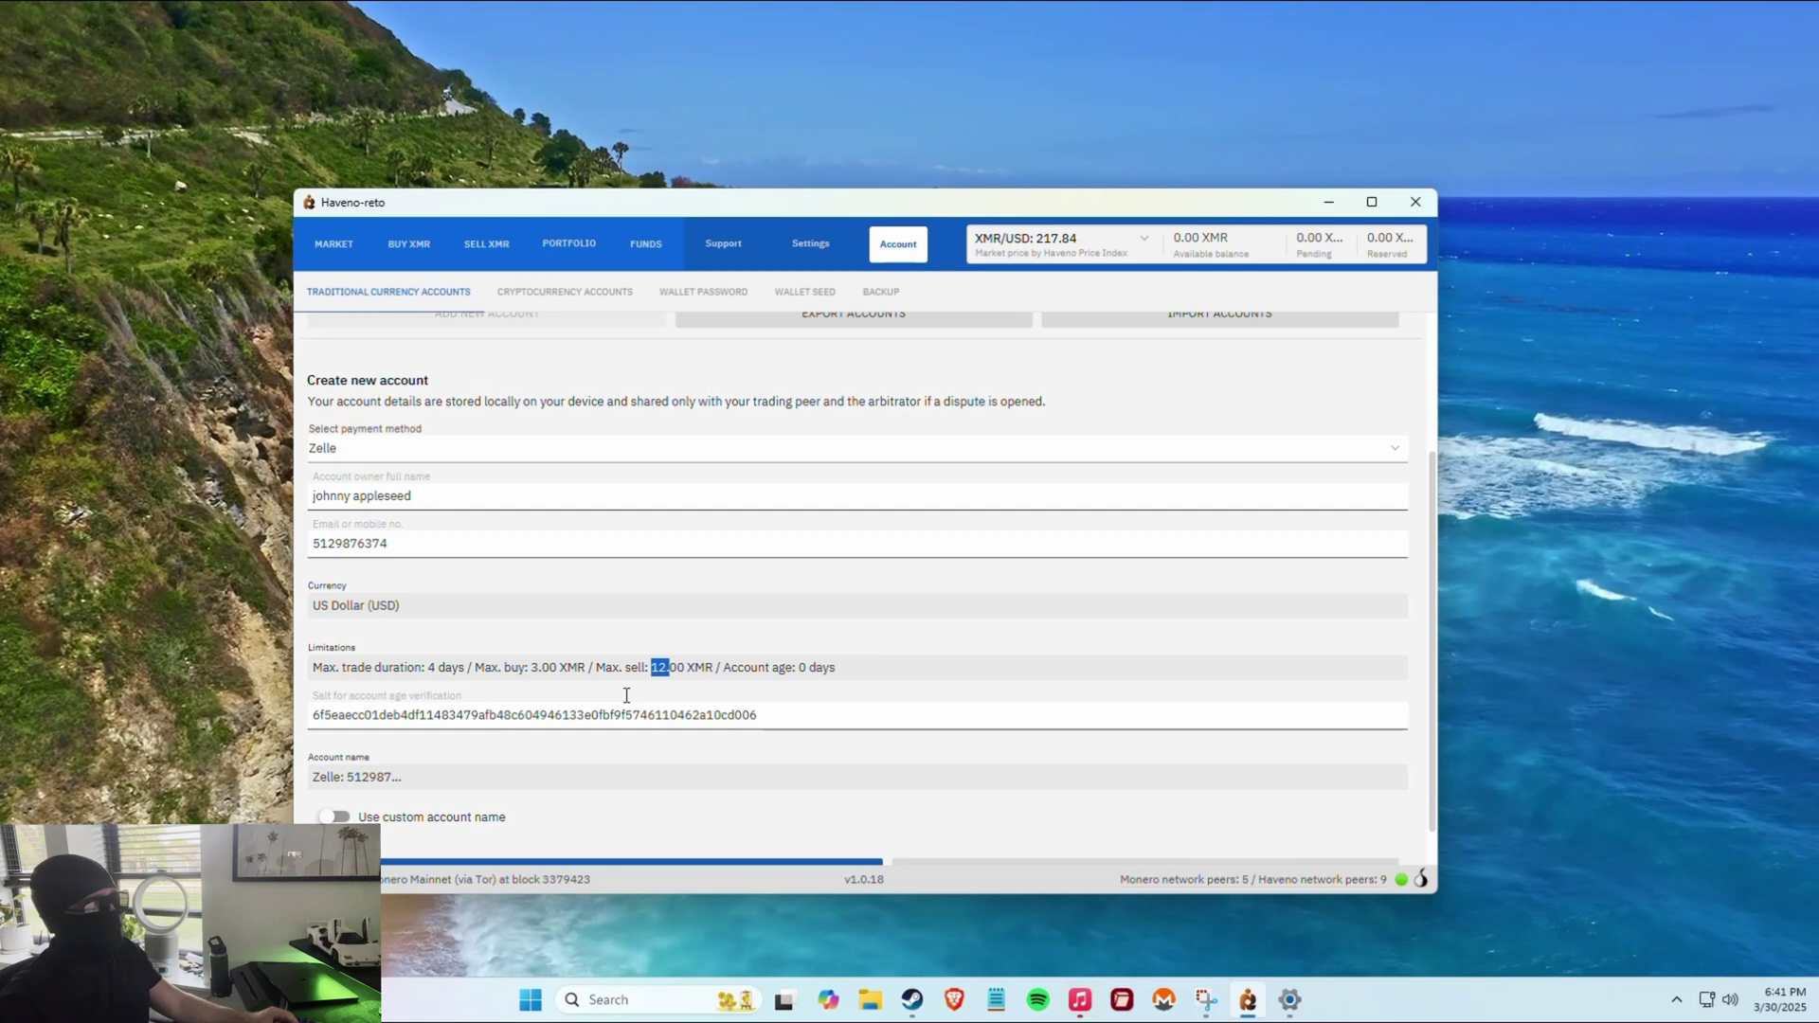
left_click(726, 672)
left_click_drag(726, 672, 841, 673)
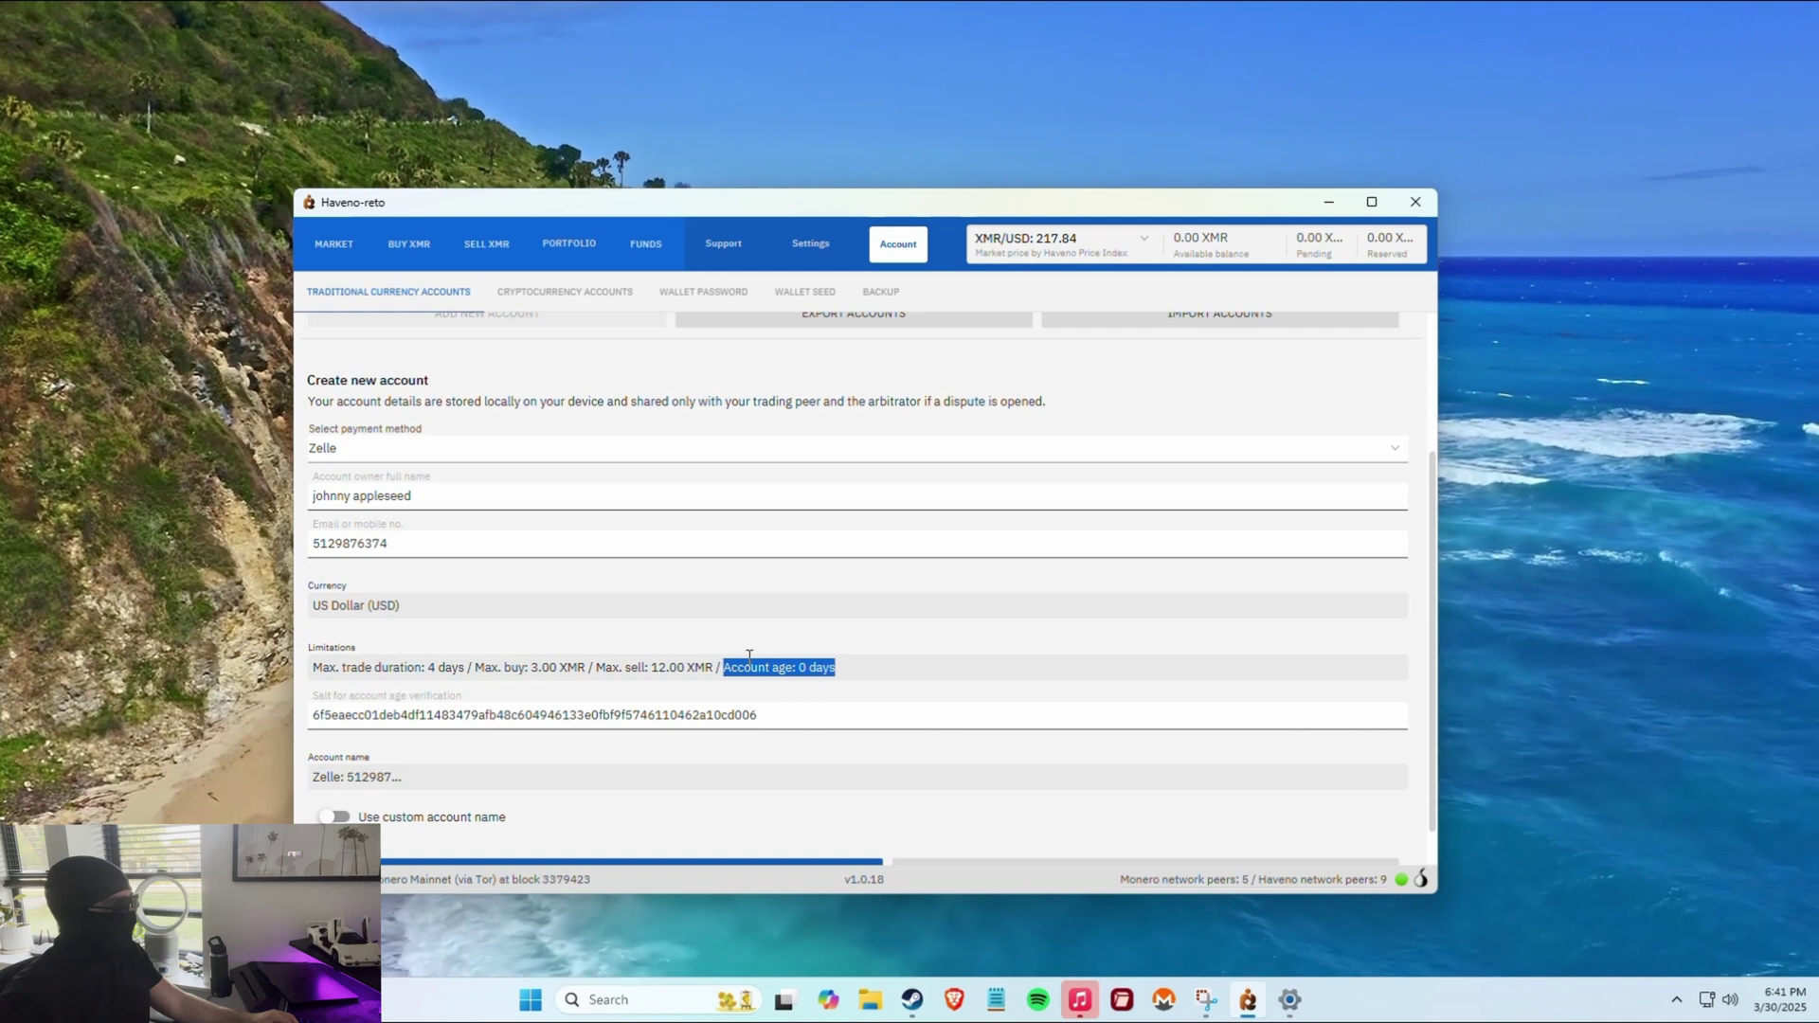
scroll(623, 770, "down", 1)
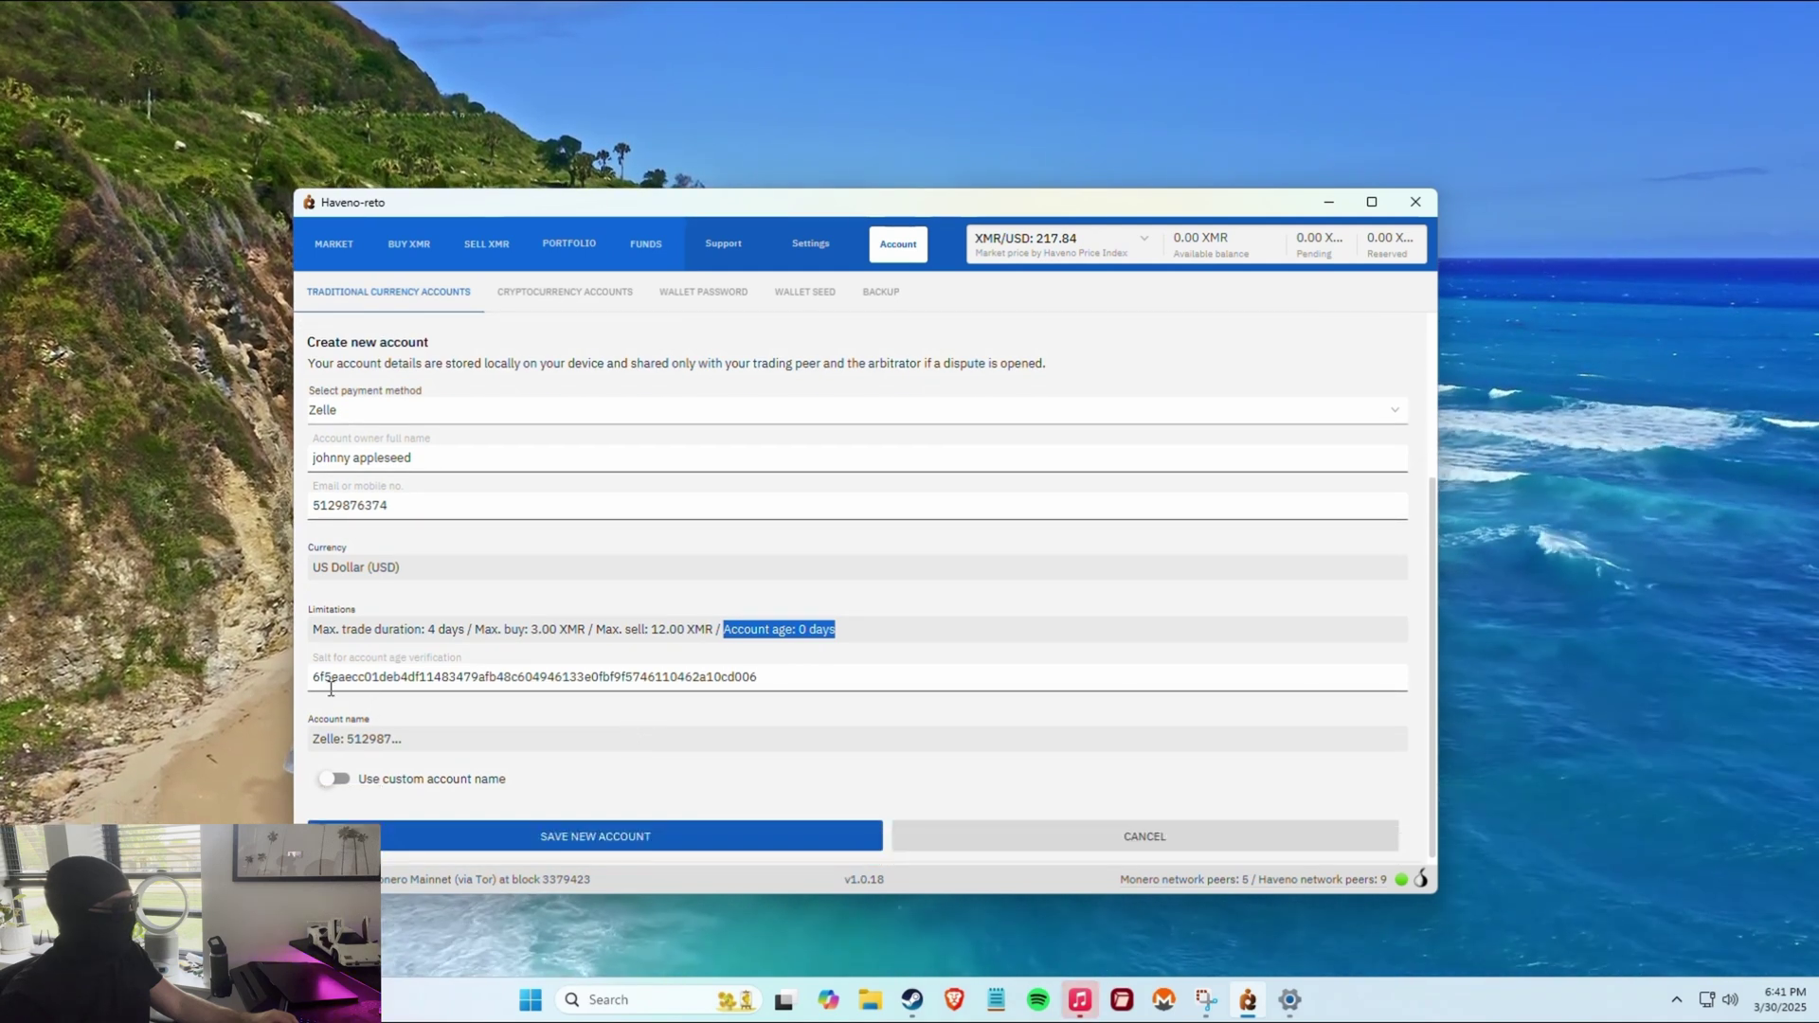
left_click_drag(327, 680, 723, 677)
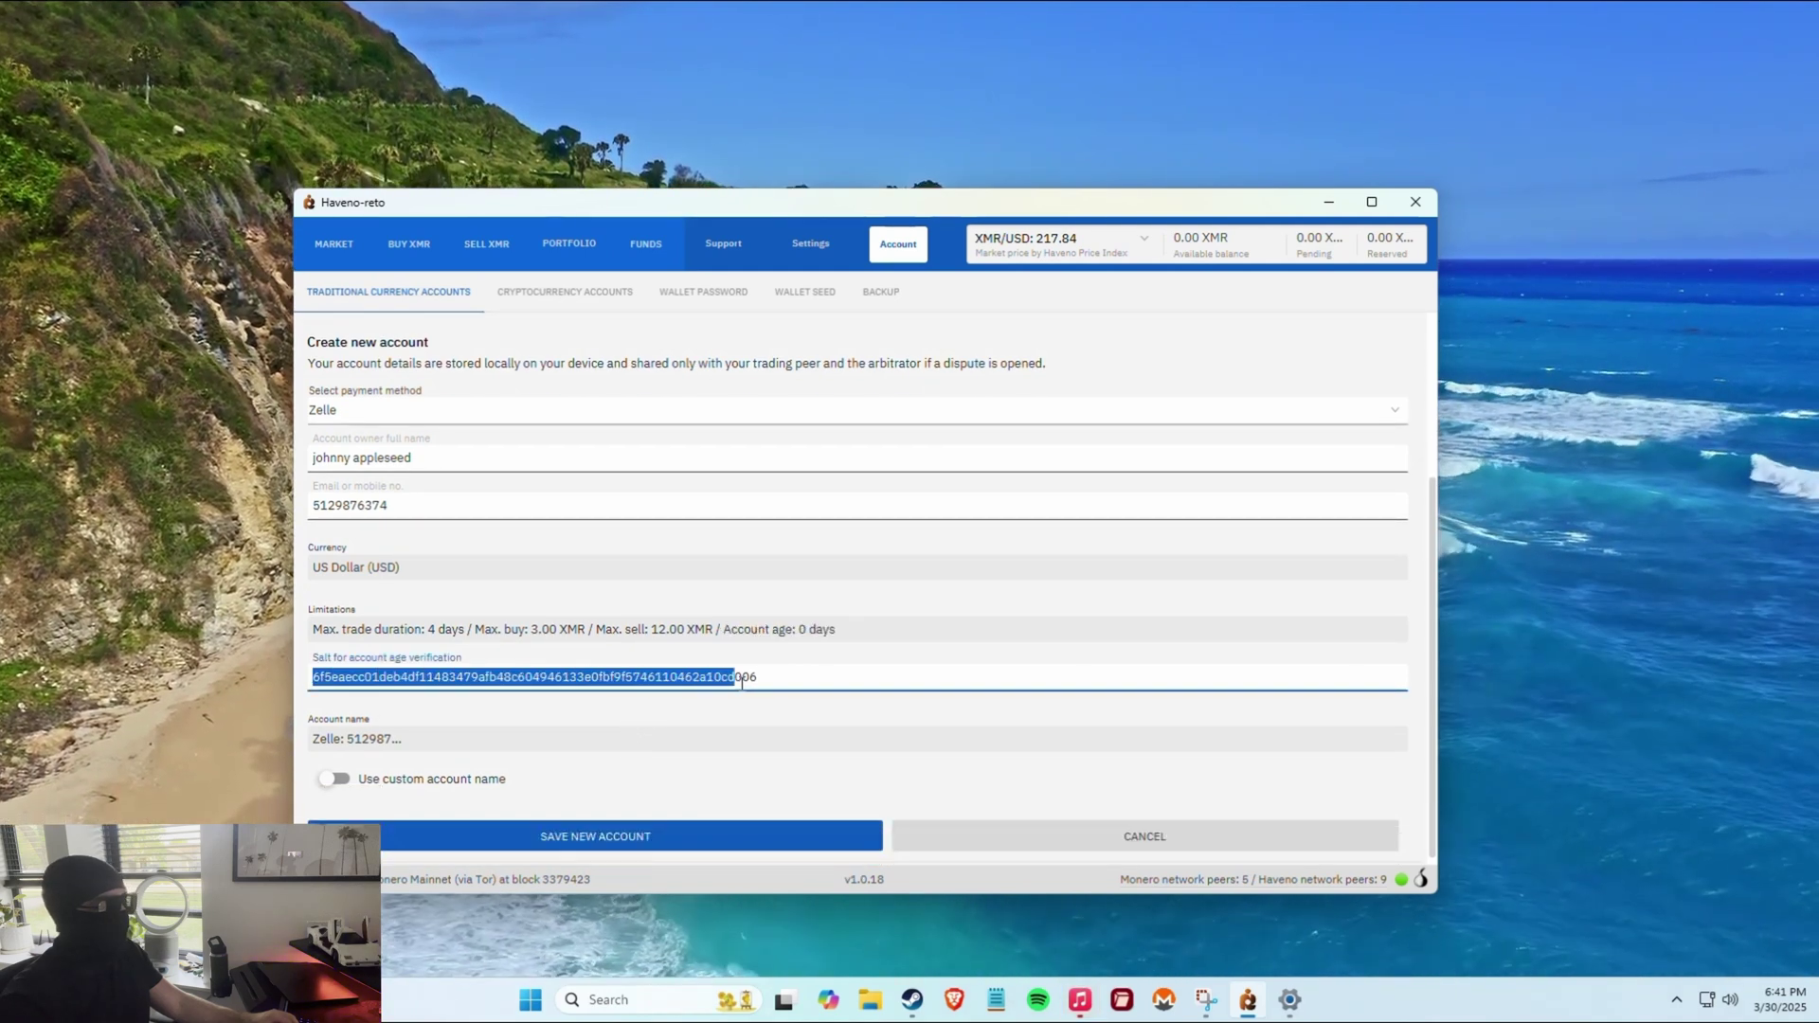
left_click(744, 721)
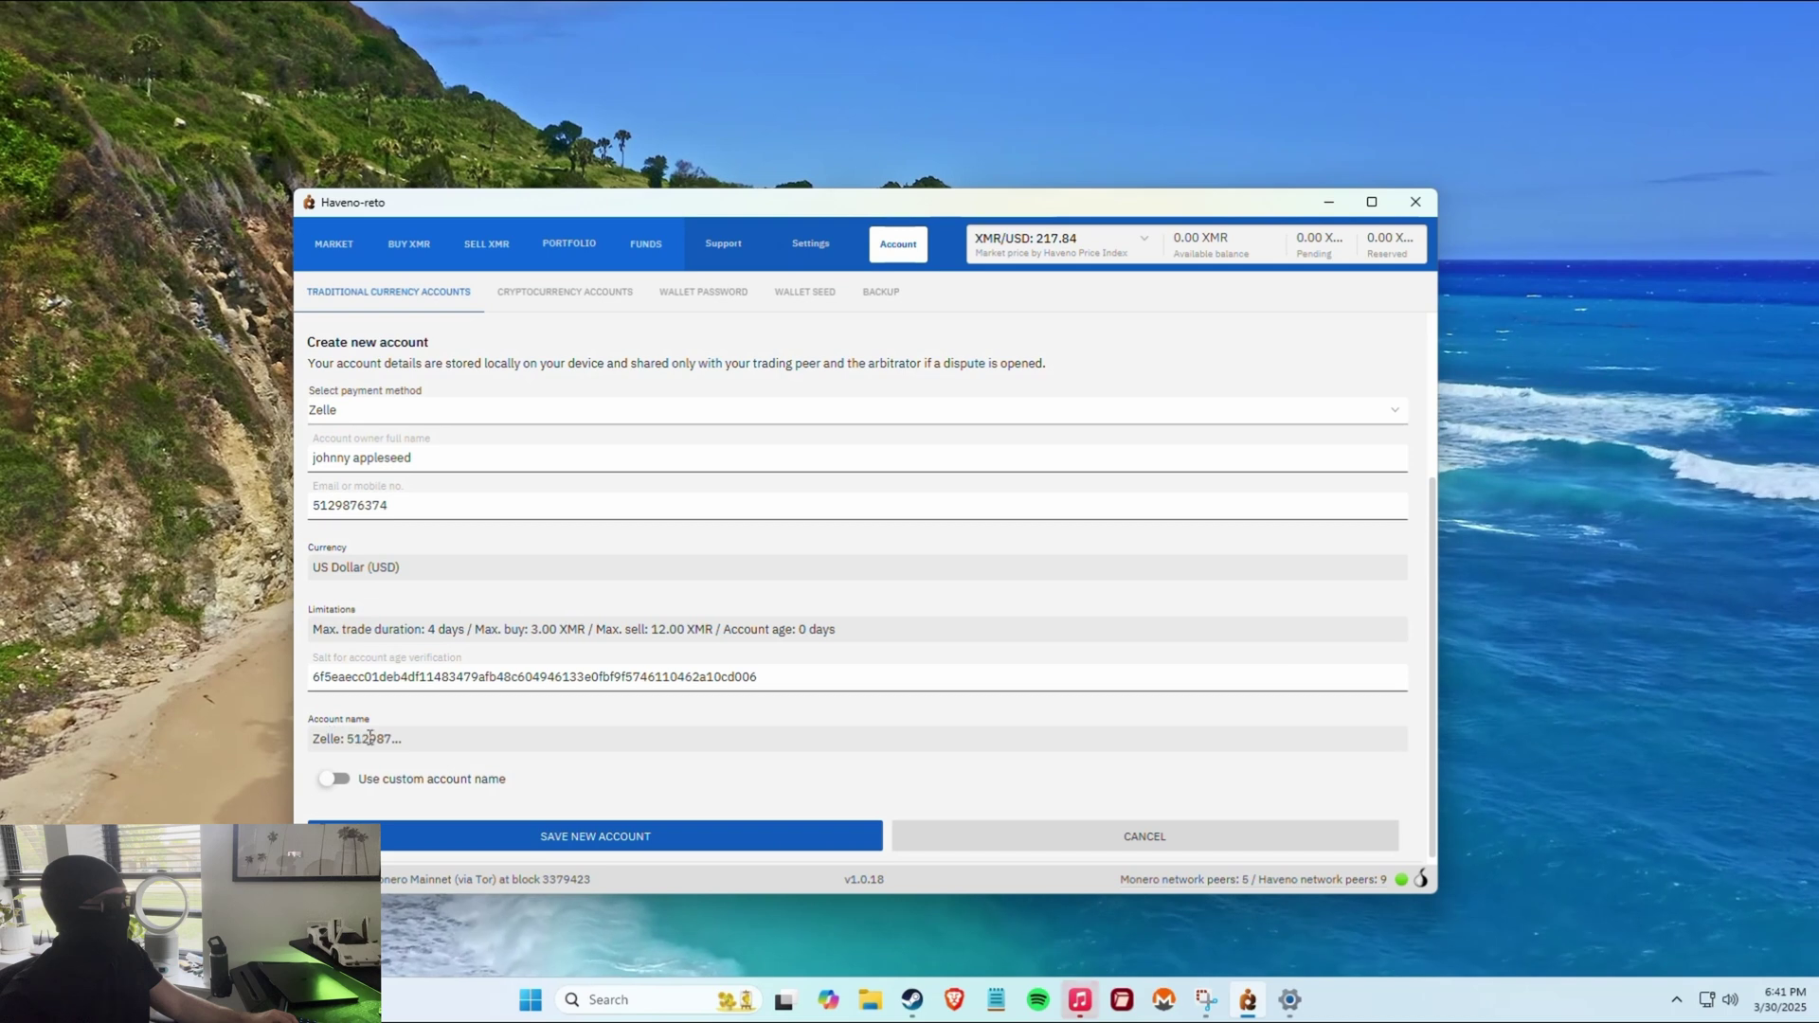
Save the Zelle account, acknowledging the per-trade limits notice and confirming the Zelle terms.
left_click(639, 842)
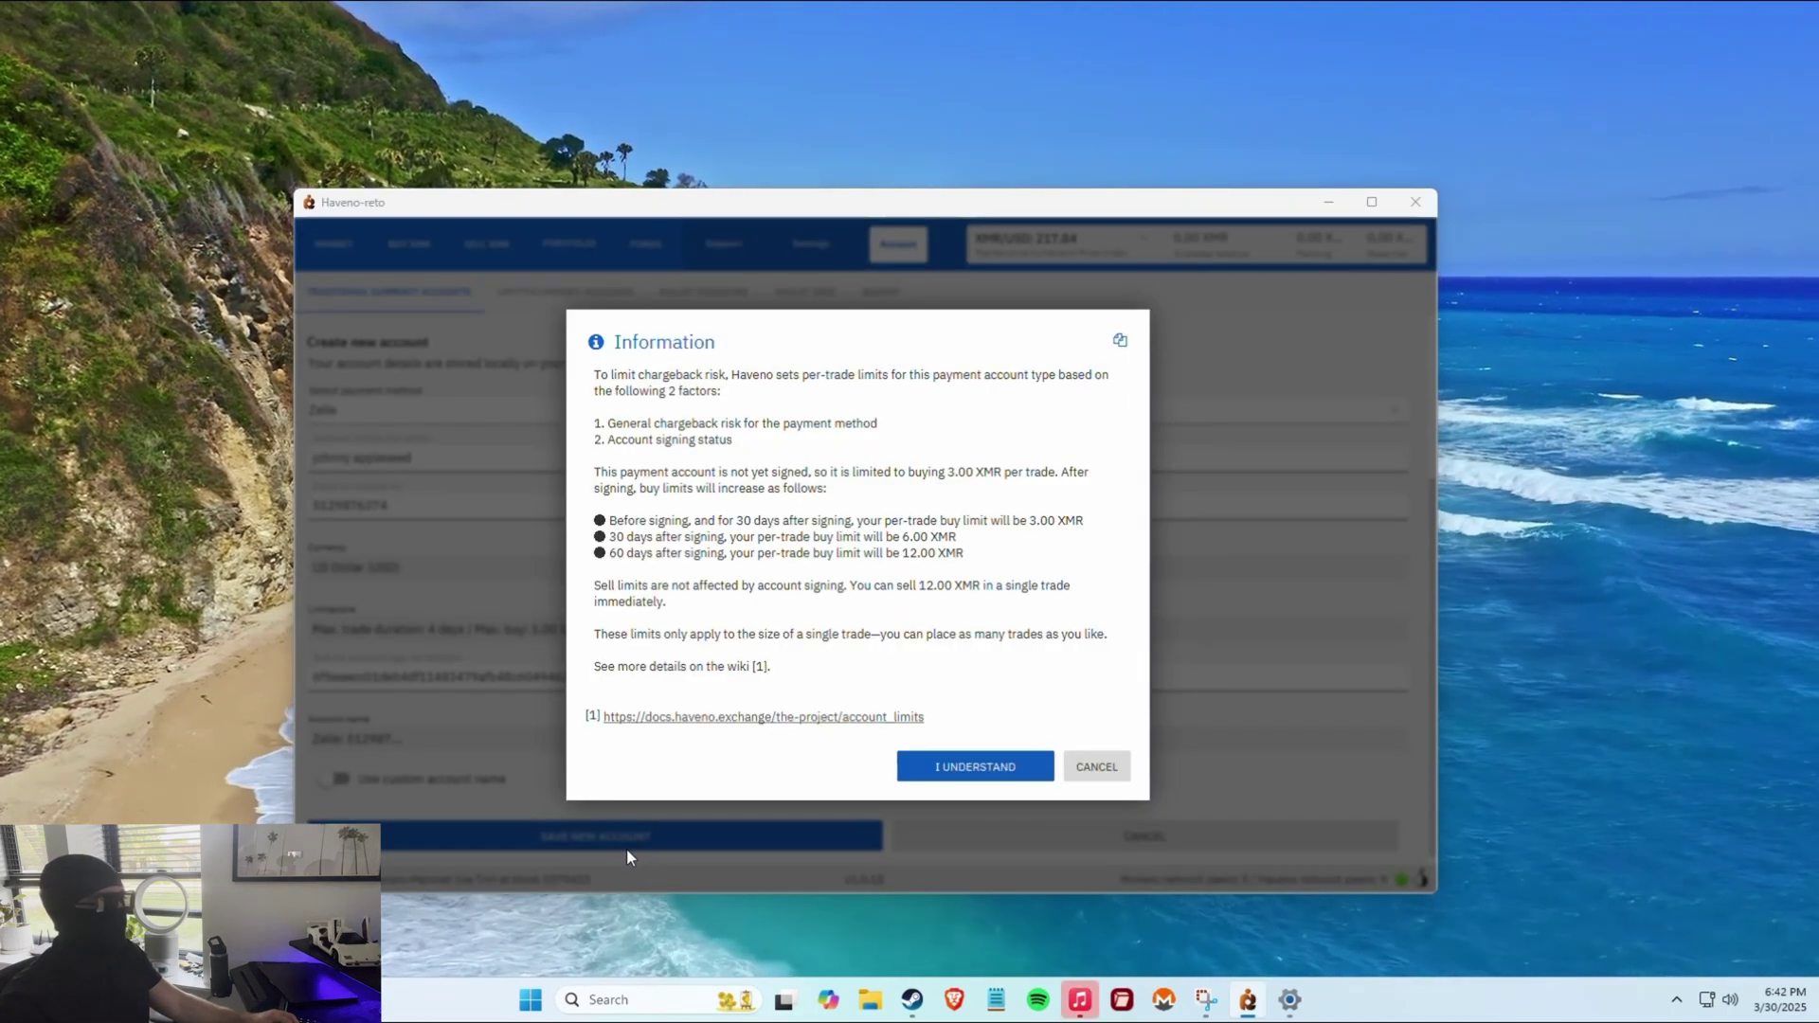
left_click_drag(595, 375, 888, 654)
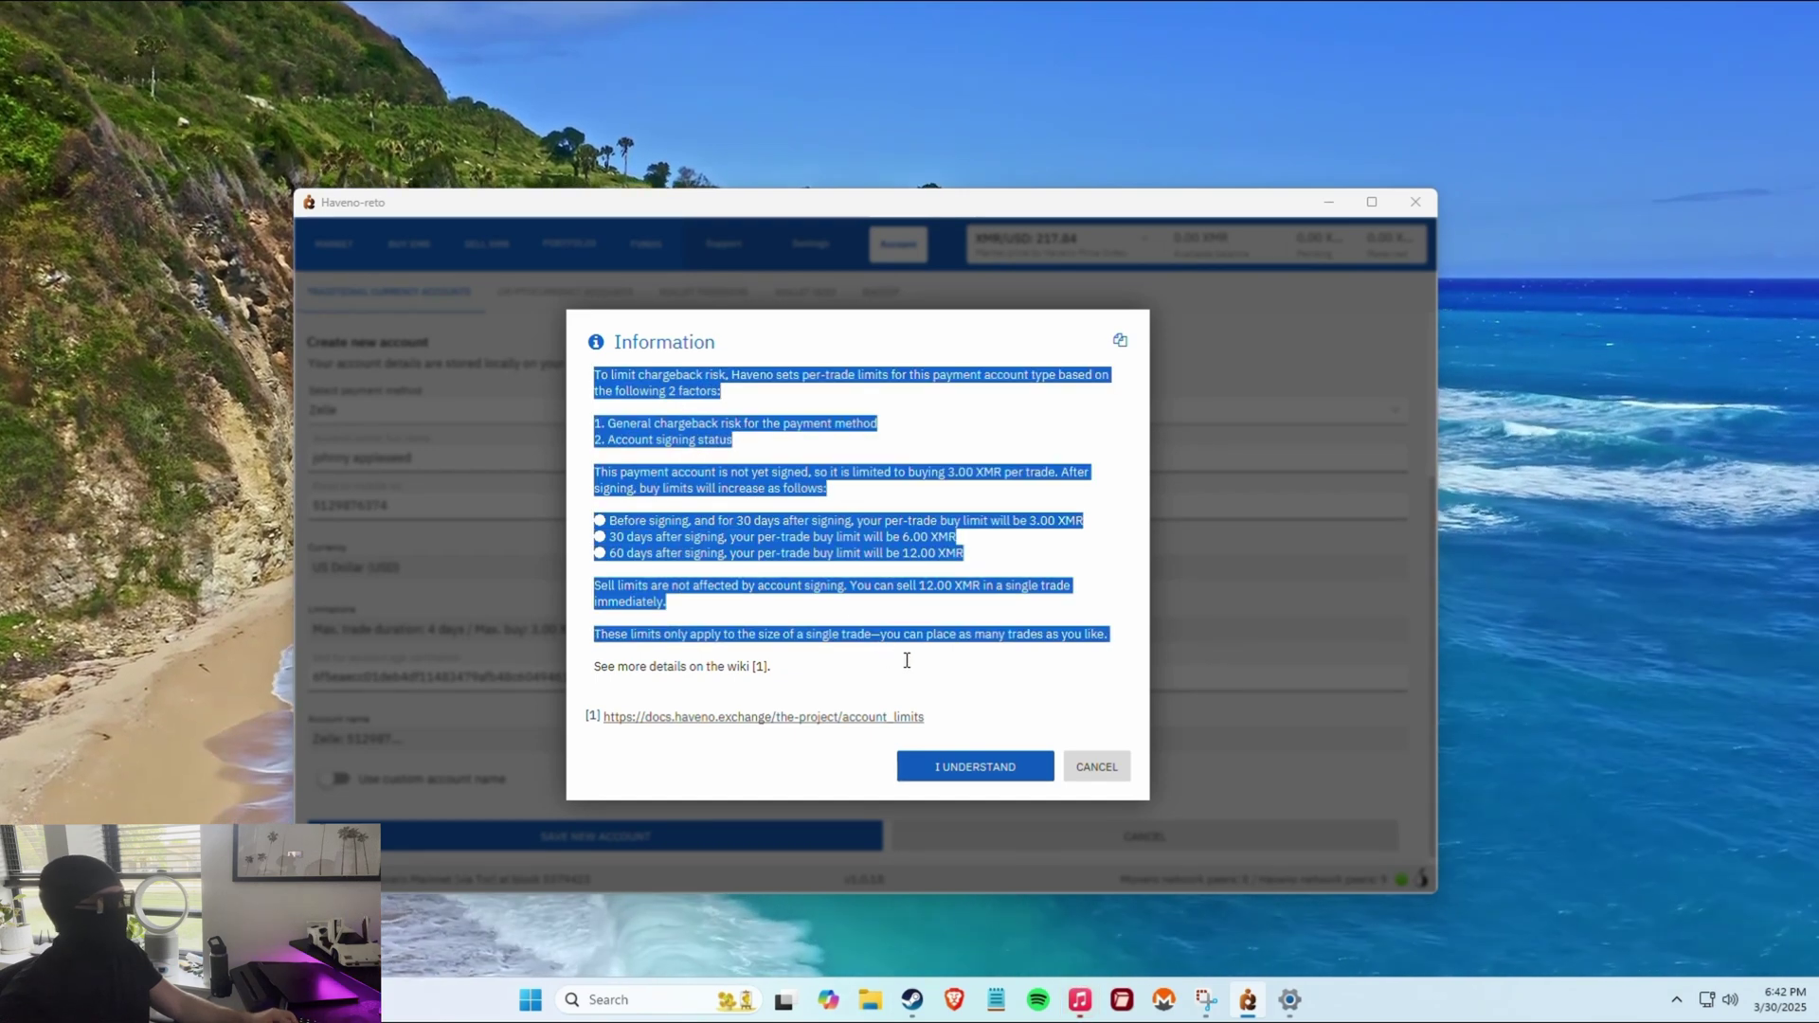
left_click(900, 658)
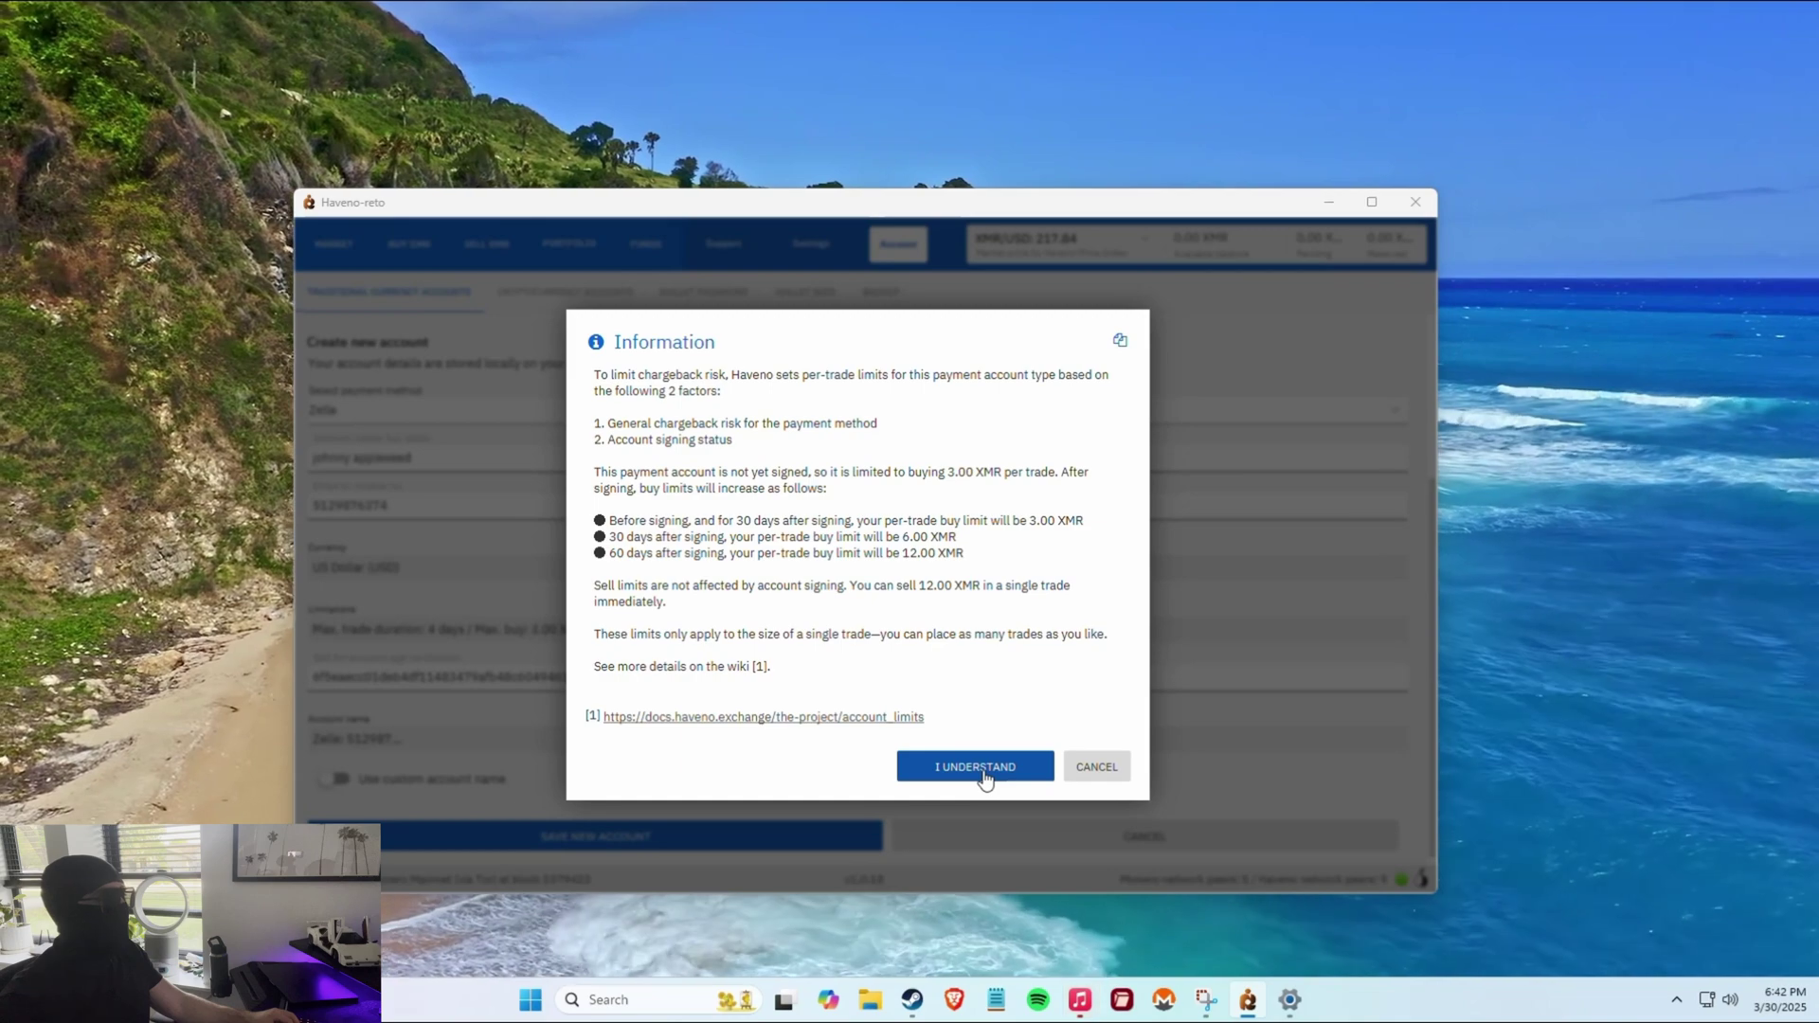
left_click(984, 775)
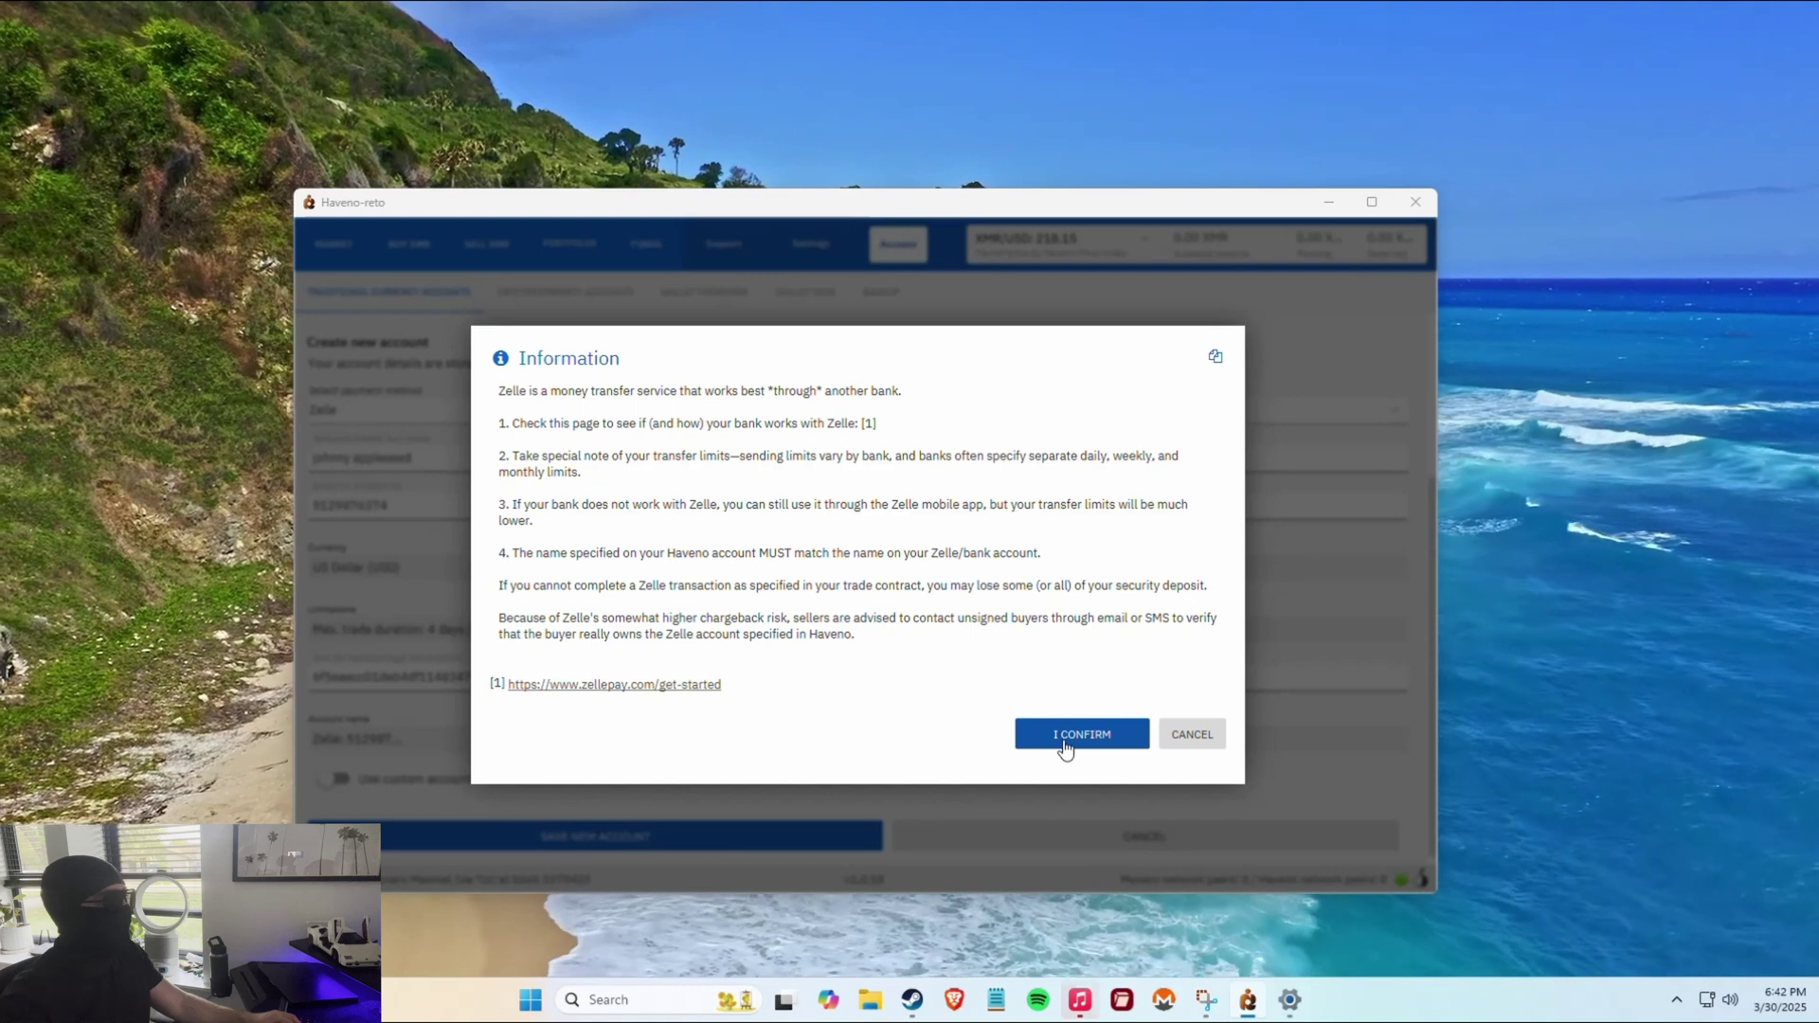
left_click(1066, 748)
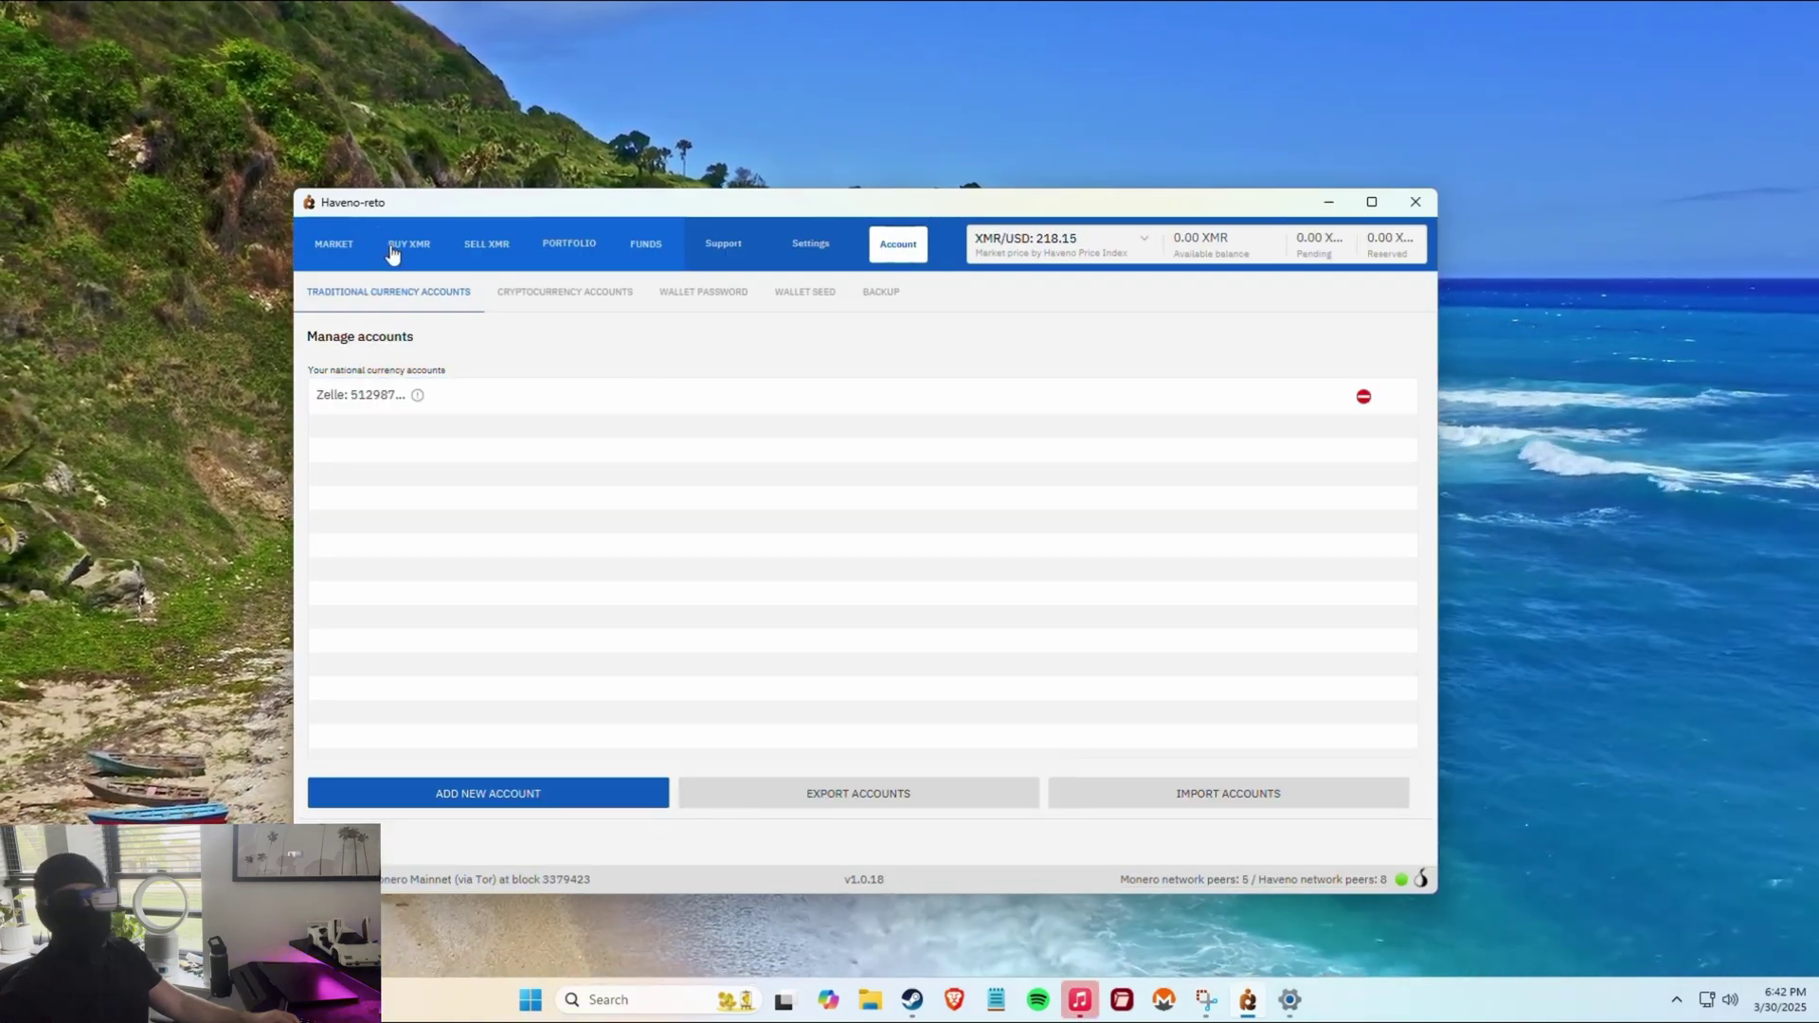
left_click(396, 252)
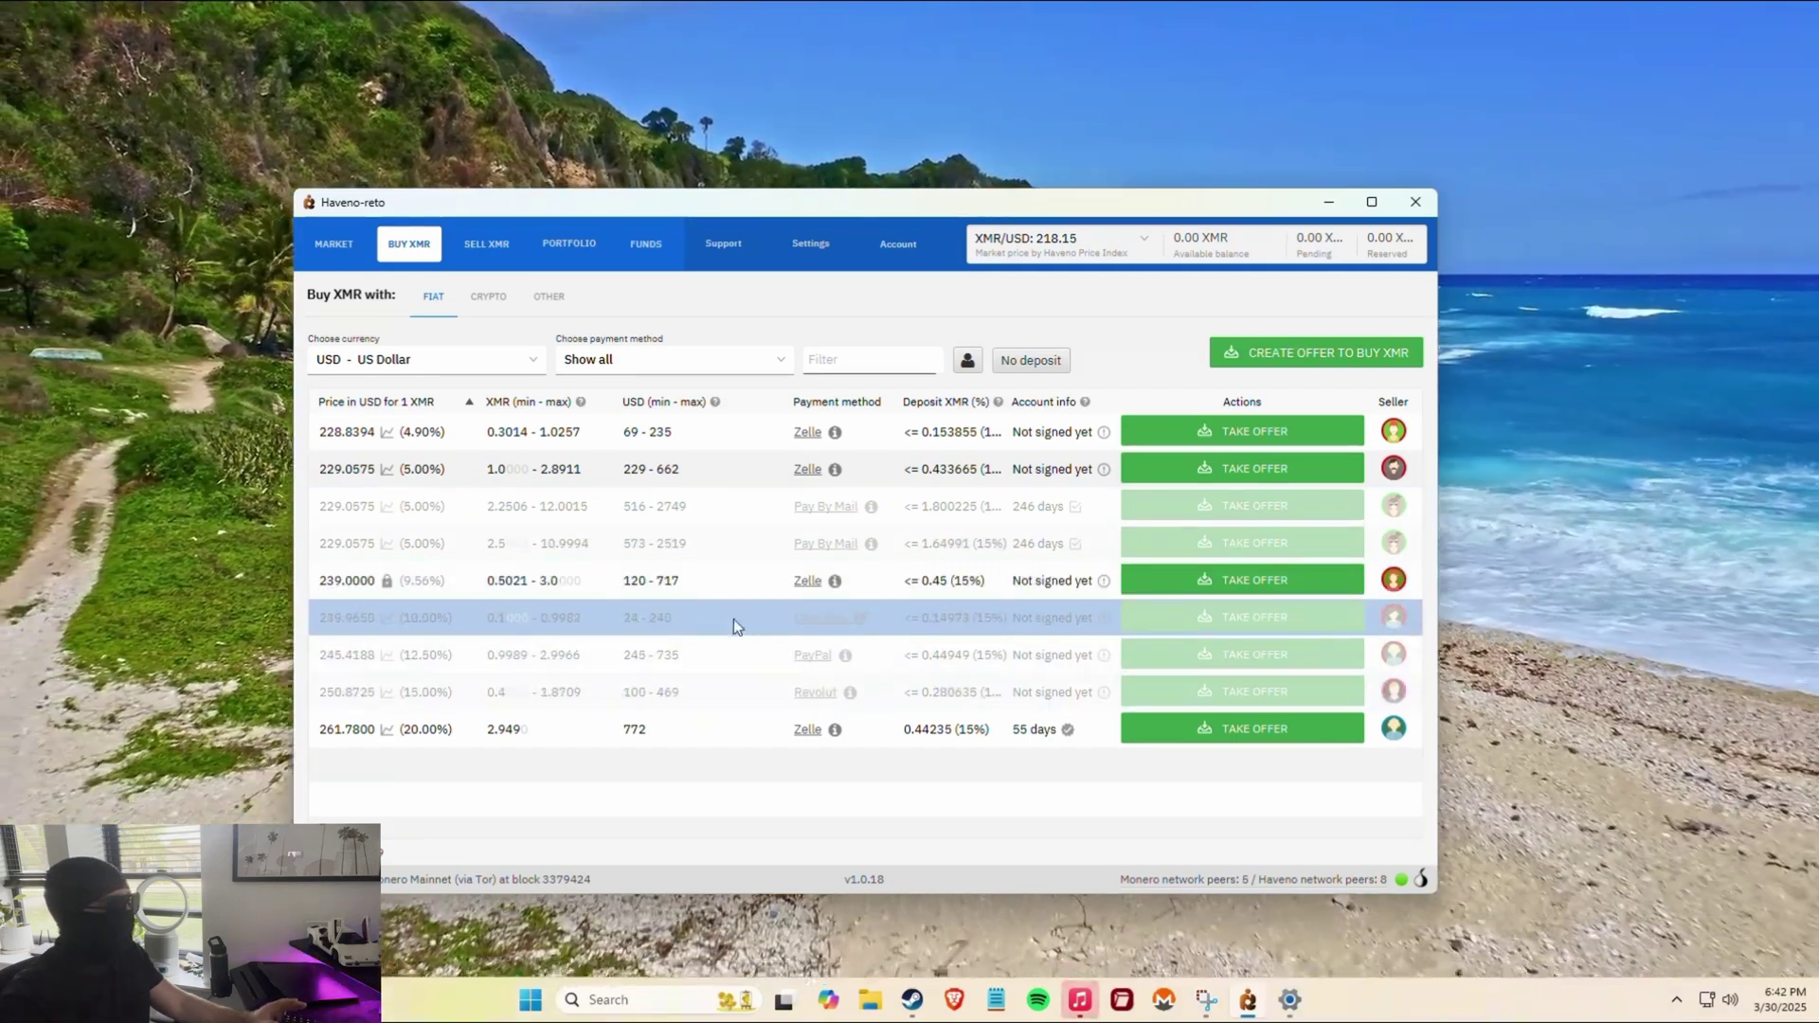
left_click(704, 576)
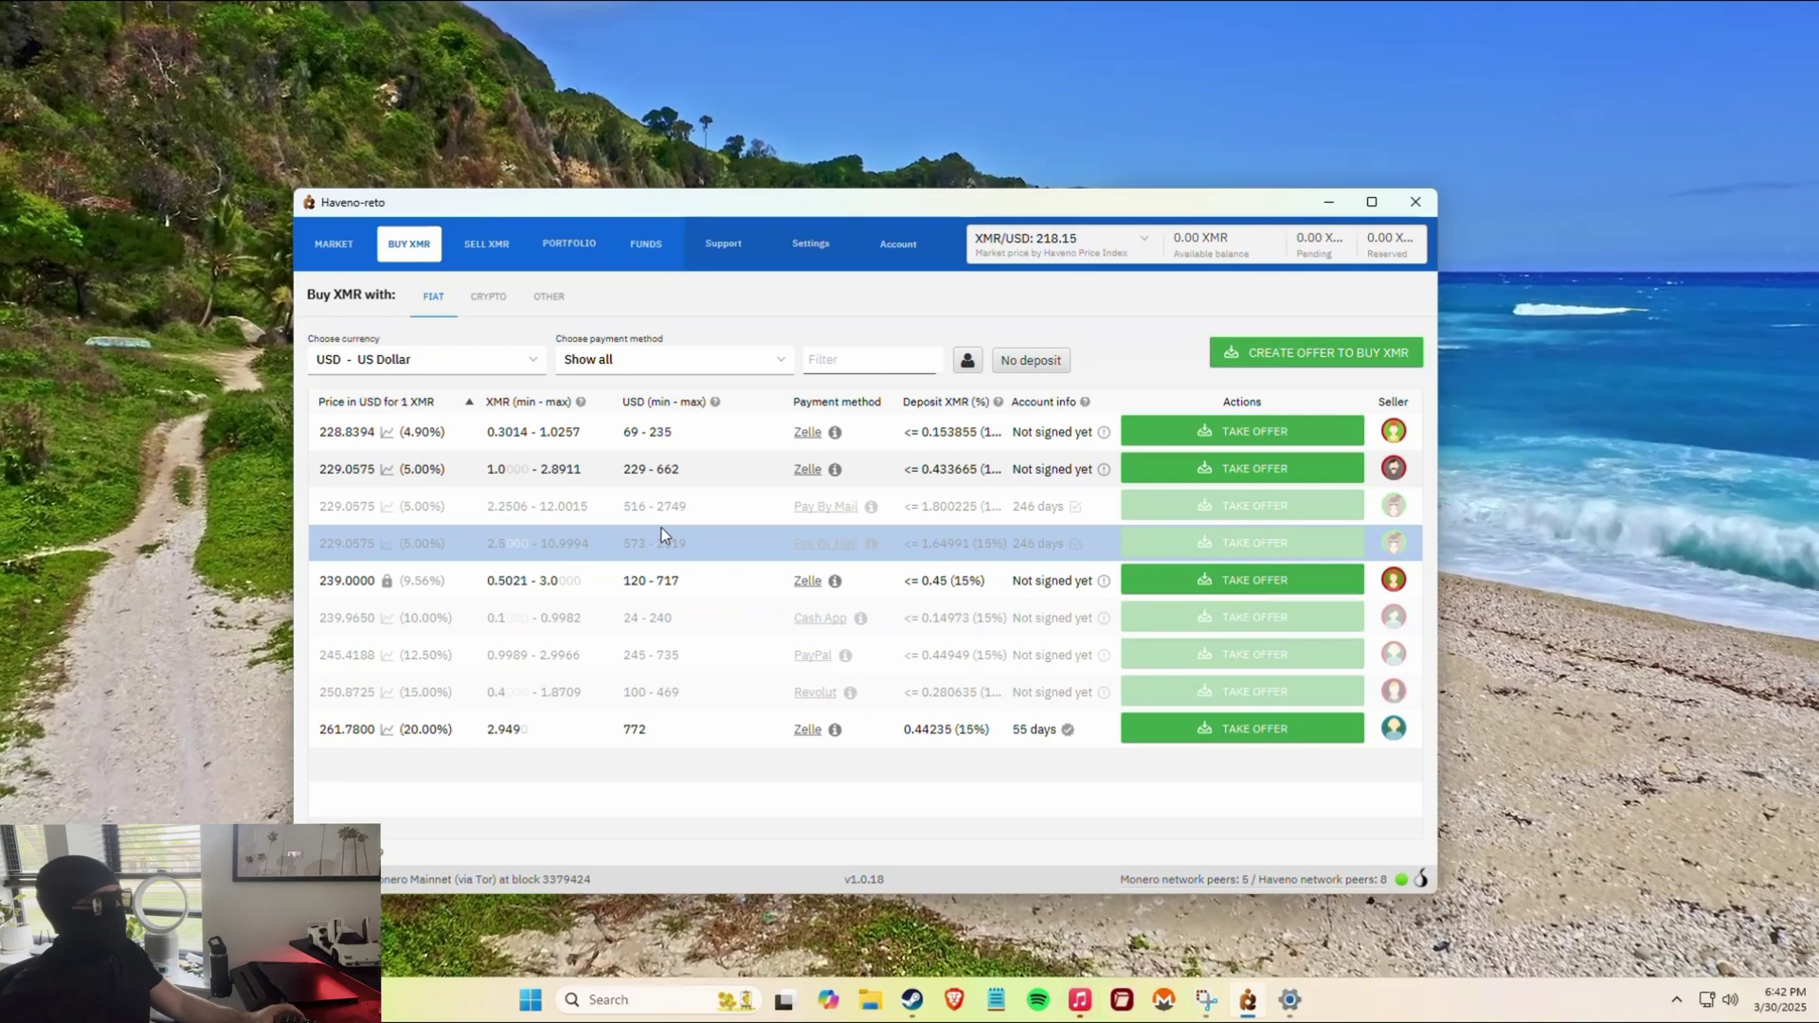
left_click(667, 438)
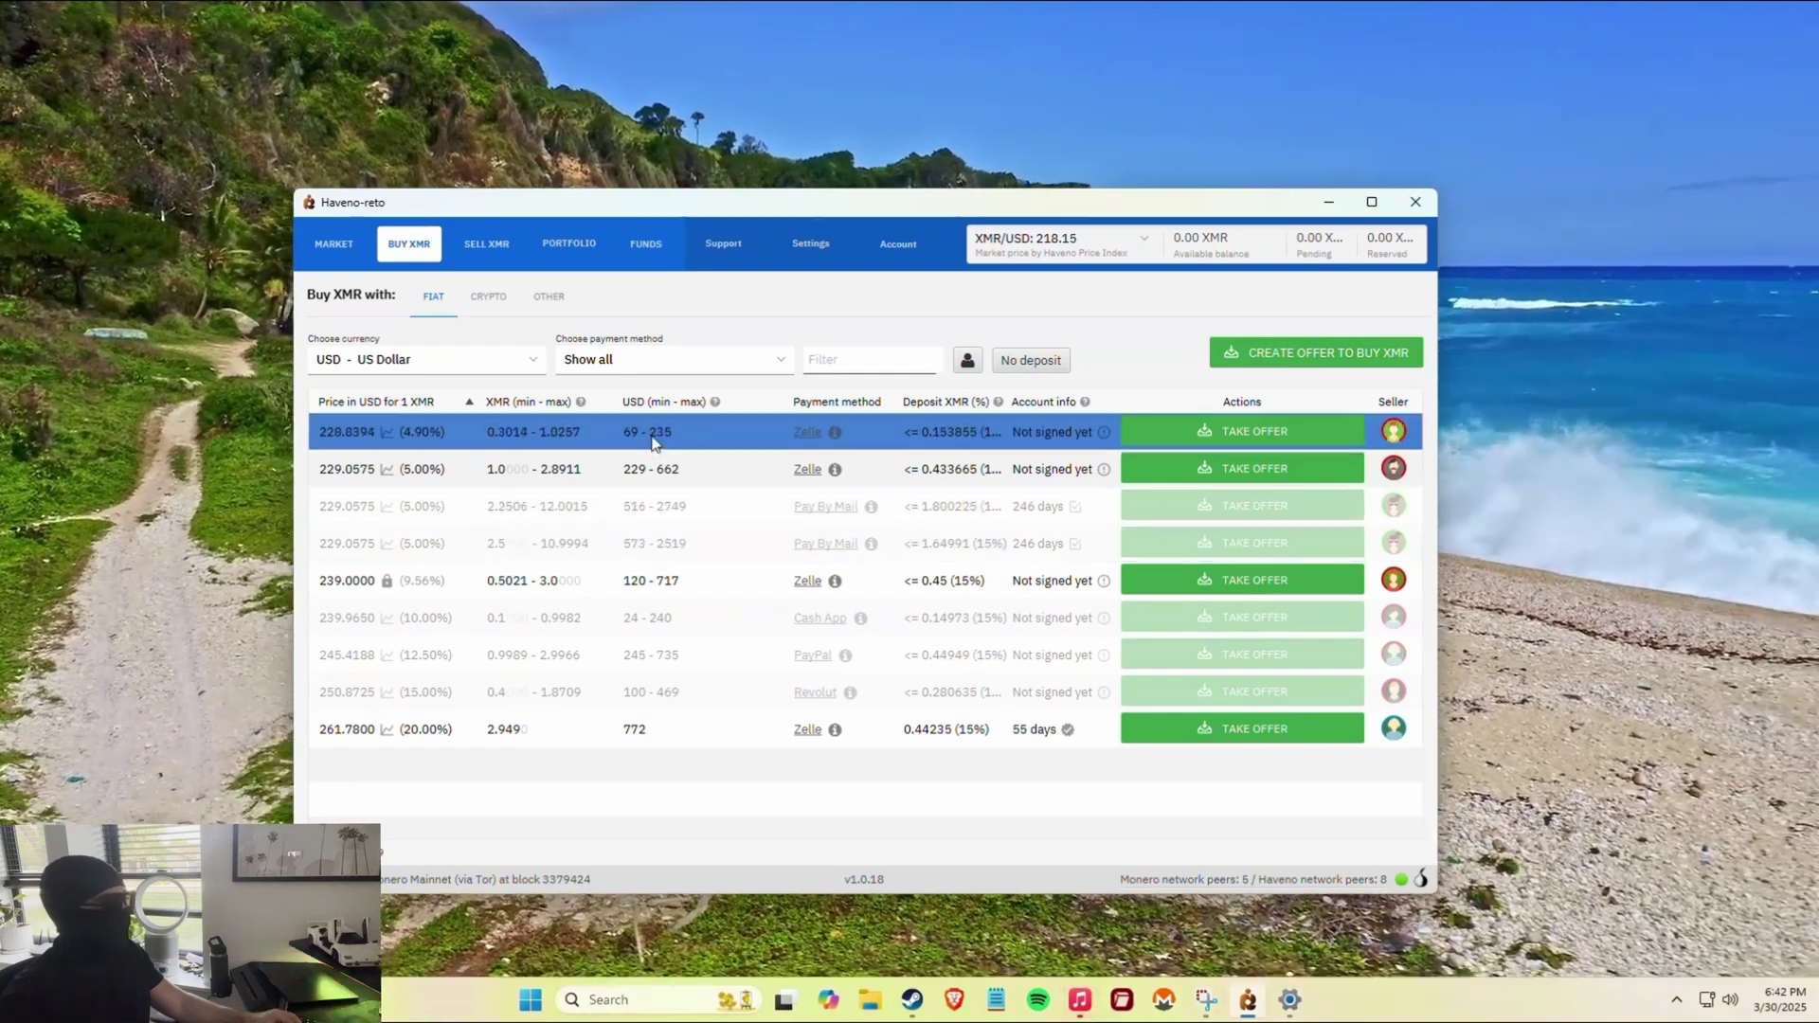
left_click(730, 723)
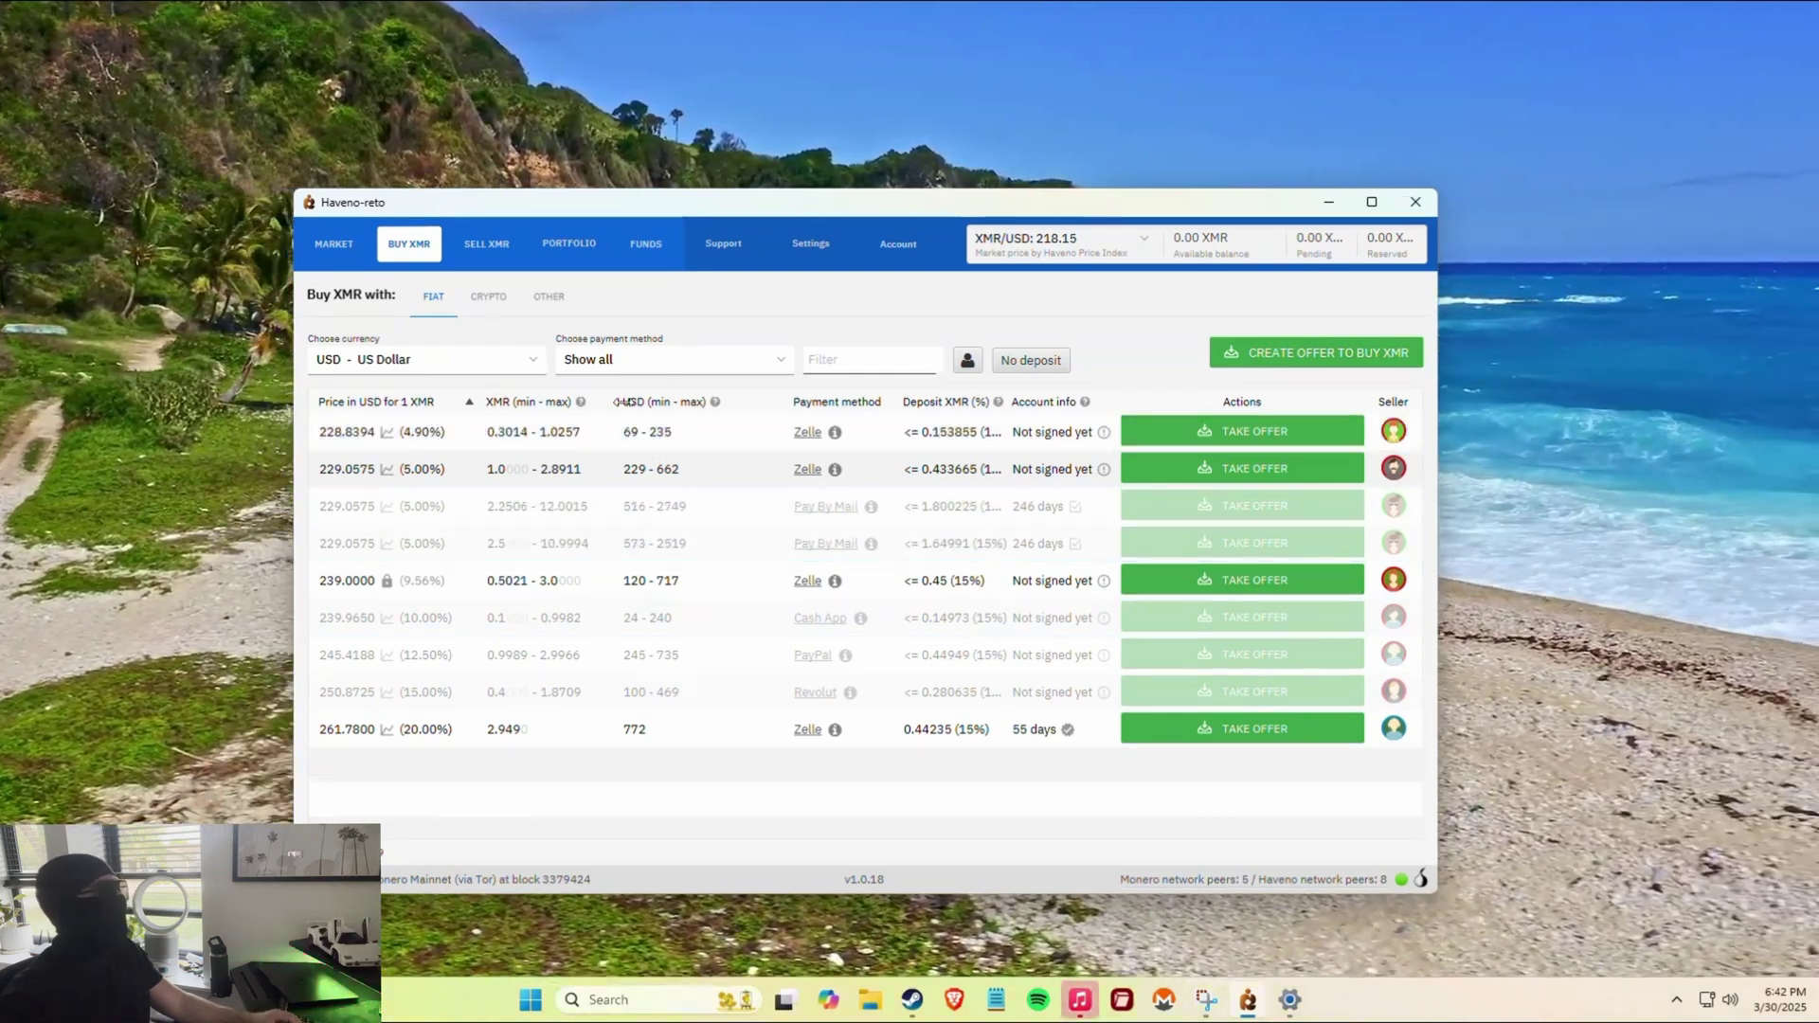
left_click(582, 419)
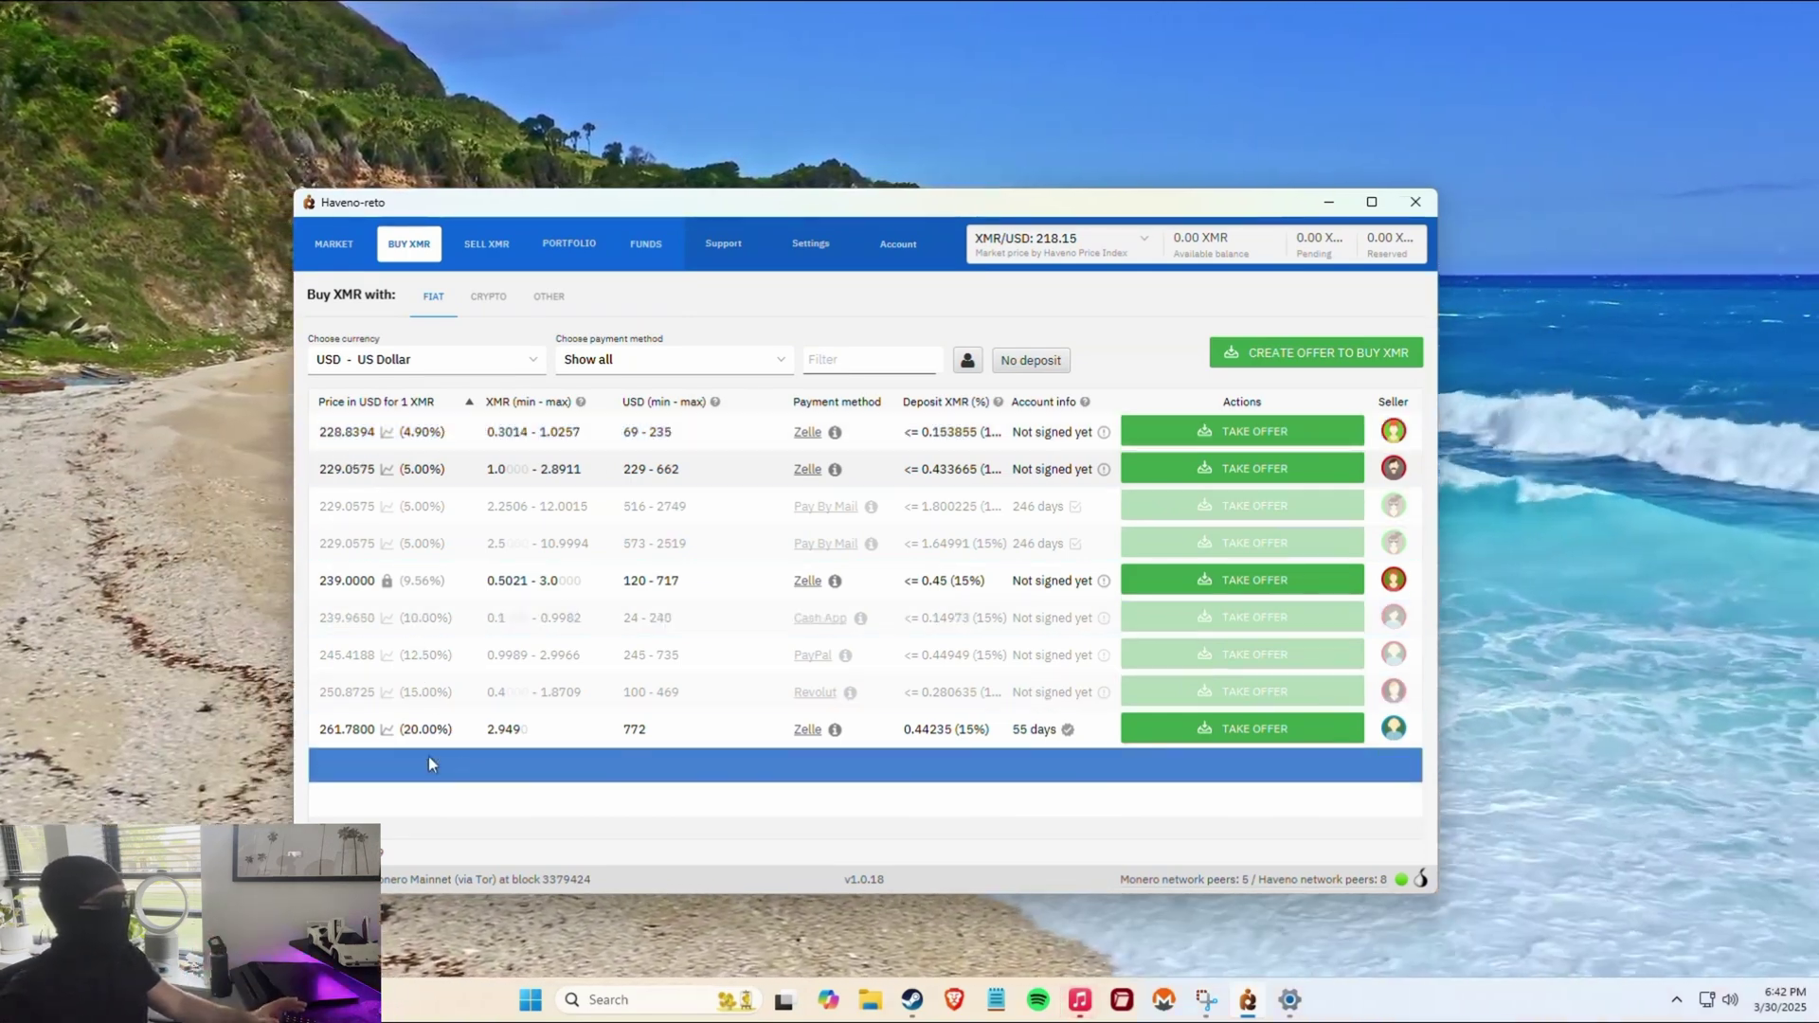
mouse_move(387, 431)
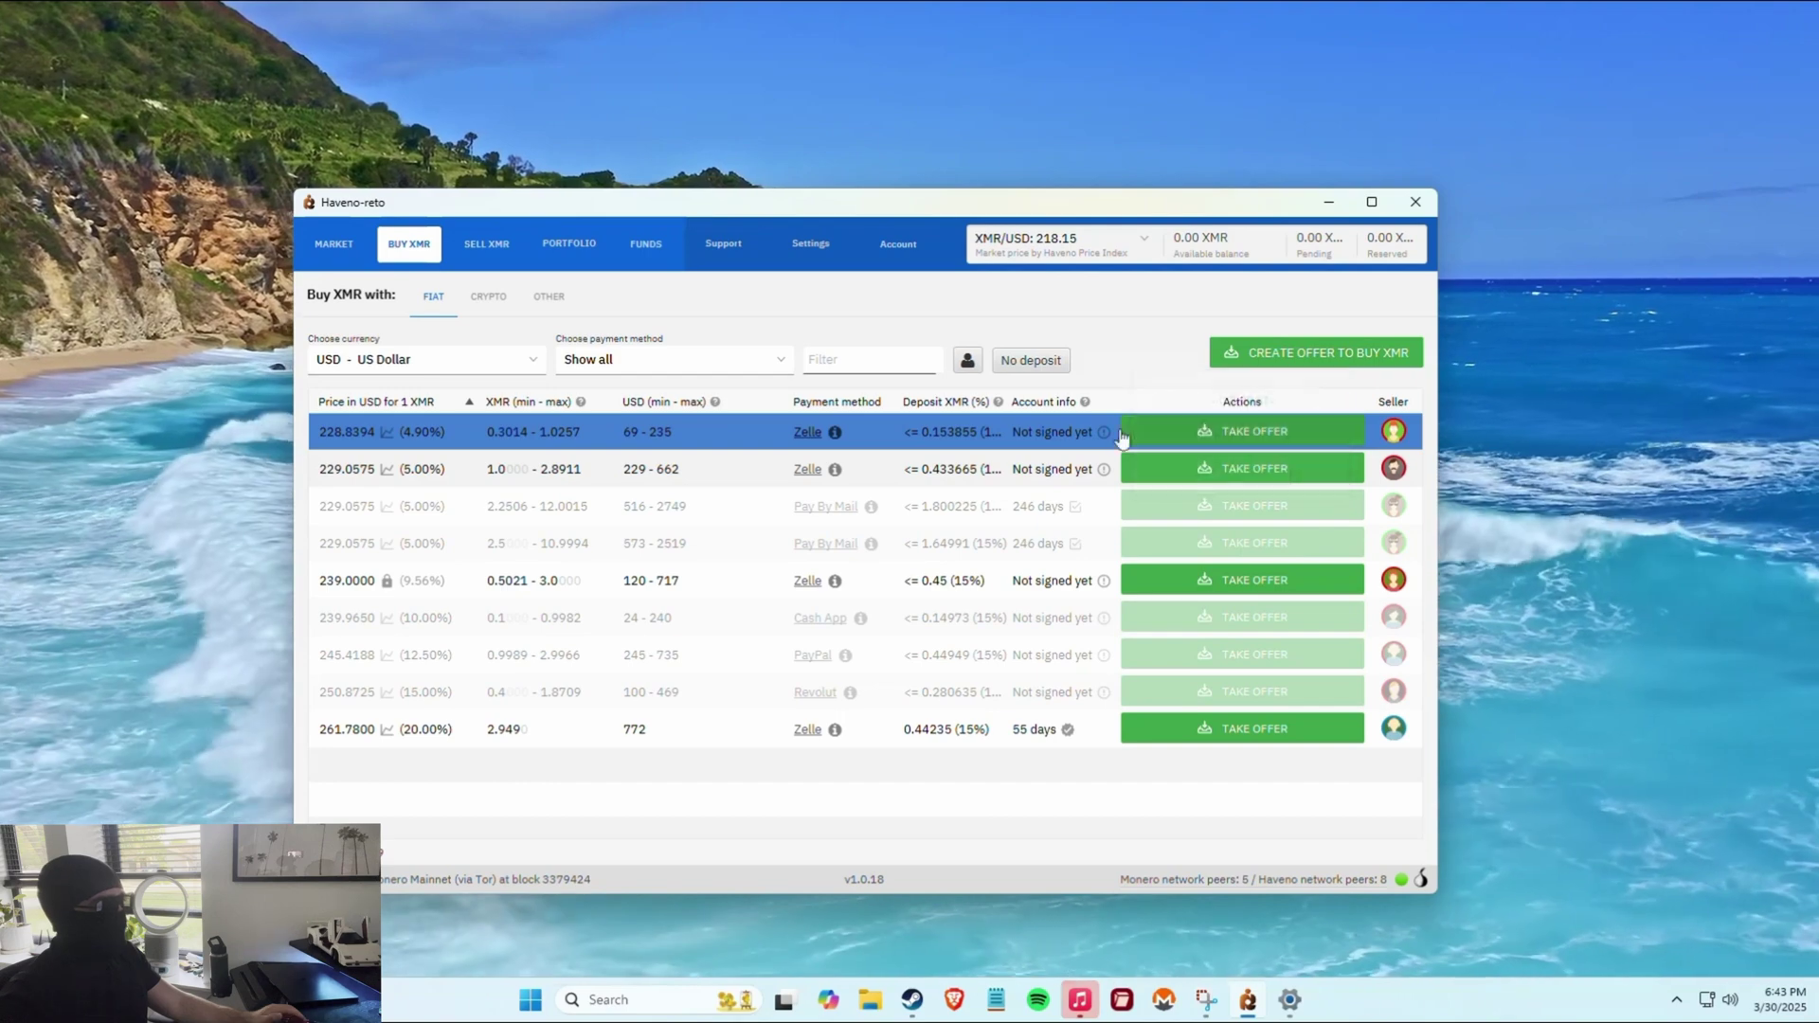
Take the 228.8394 USD Zelle offer, confirm the Zelle notice, and keep 1.0257 XMR.
left_click(1242, 431)
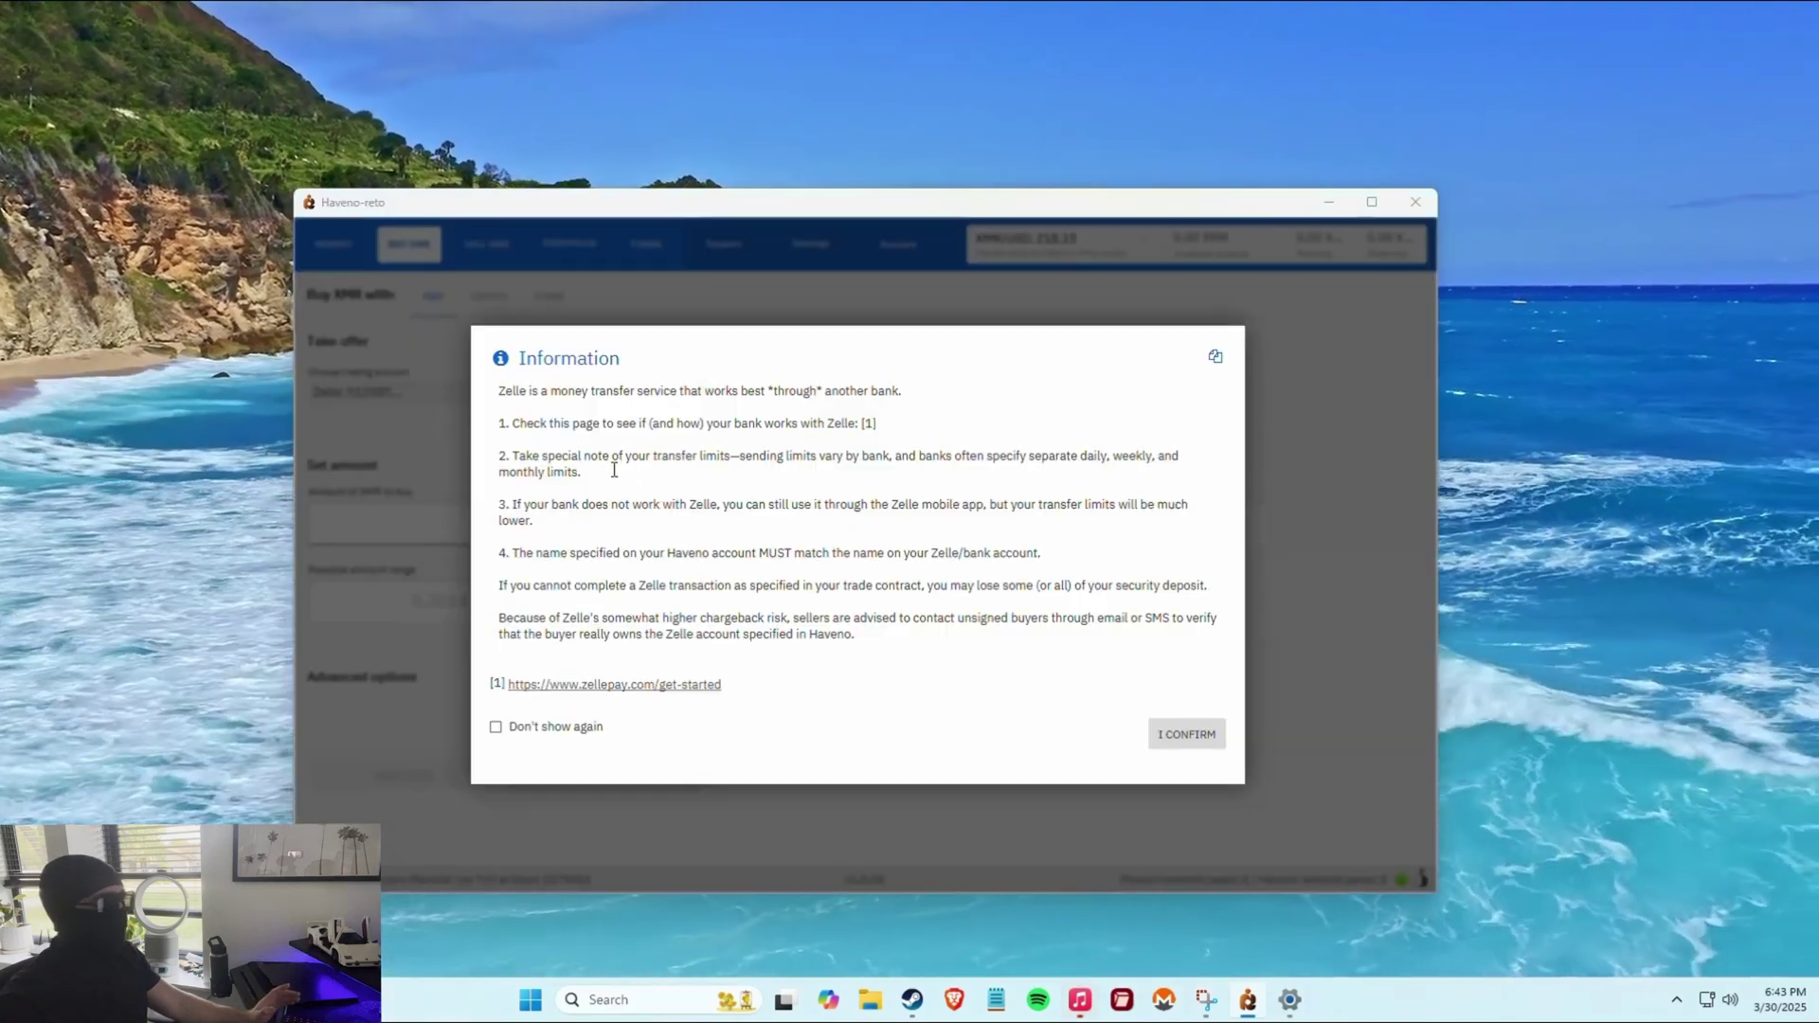
left_click_drag(505, 391, 700, 638)
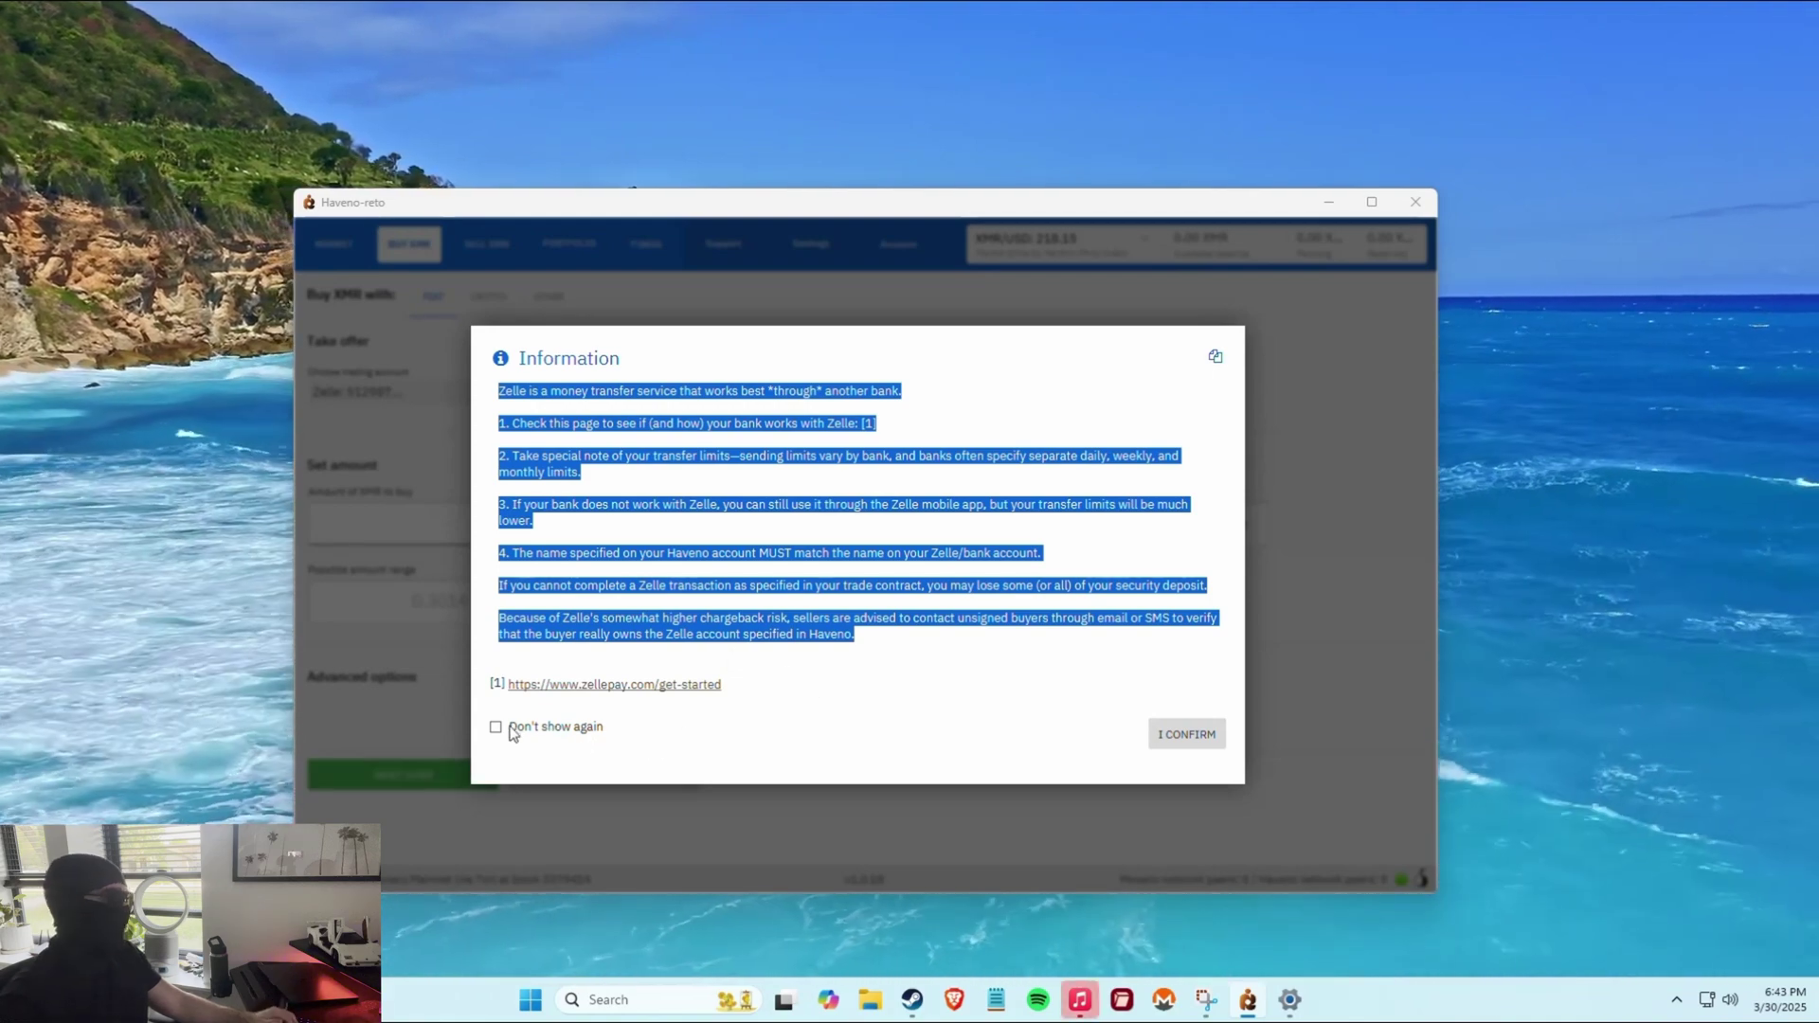
left_click(1160, 731)
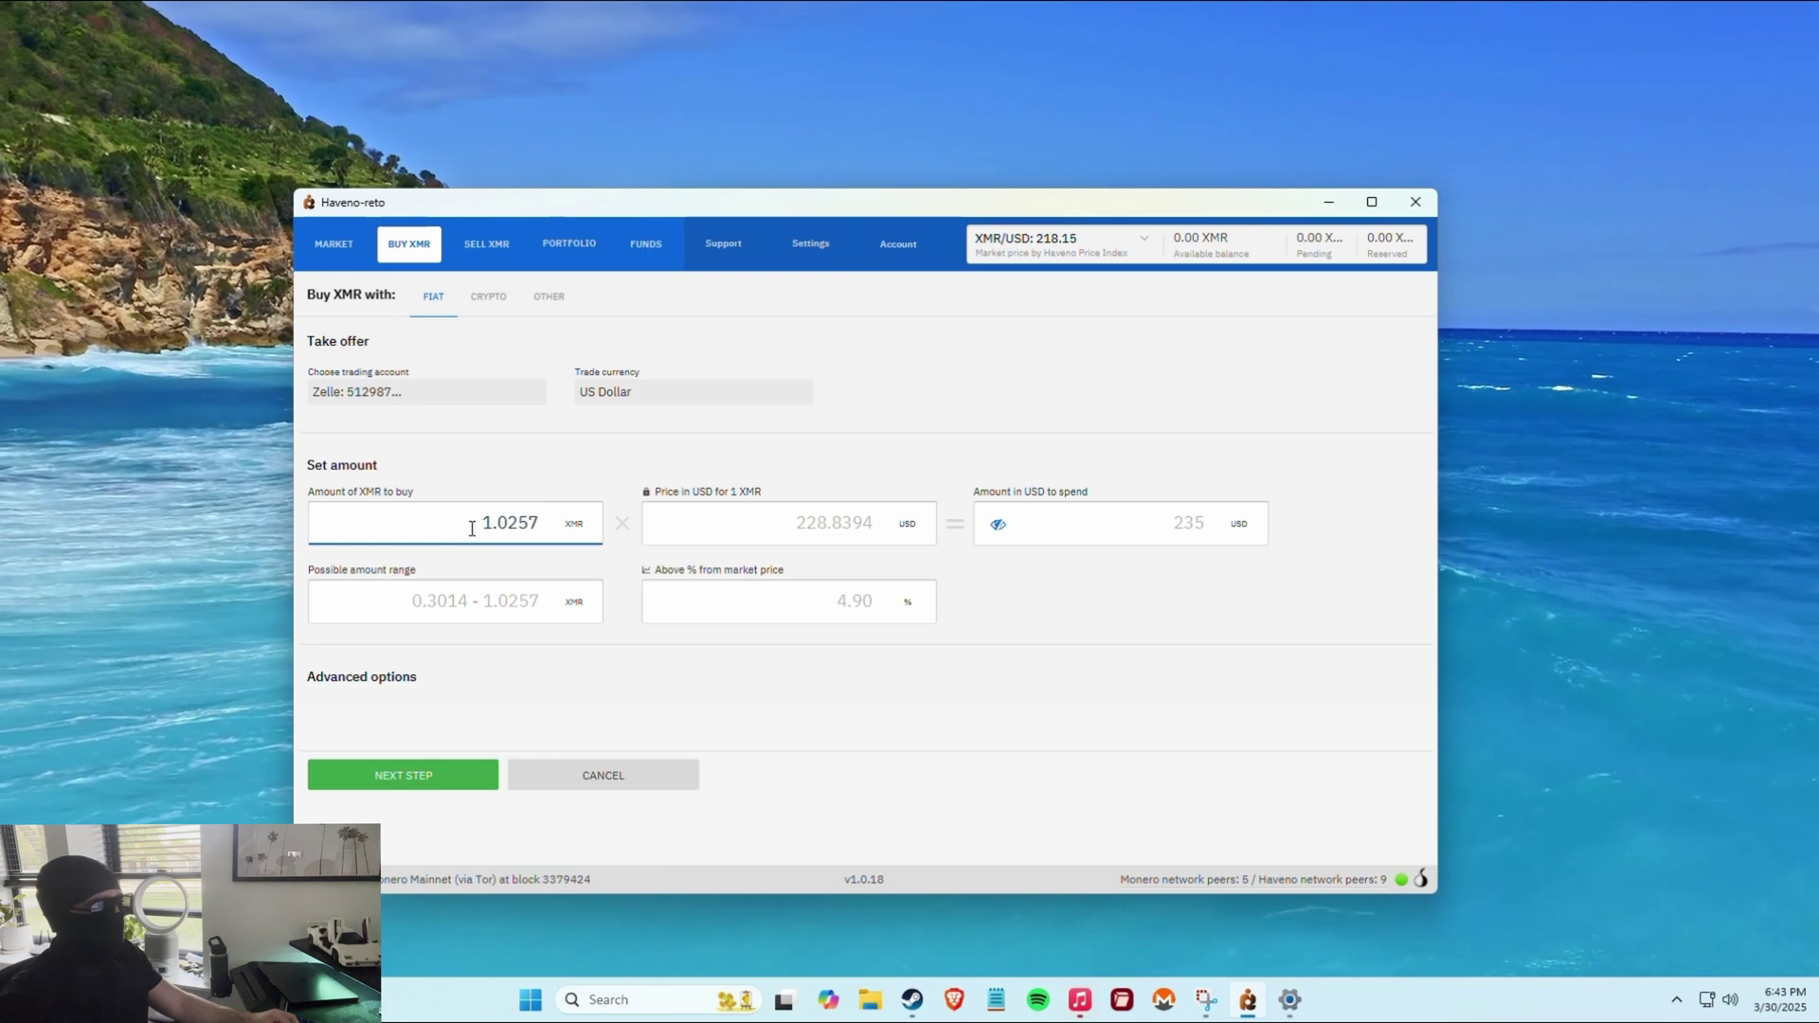
left_click(569, 542)
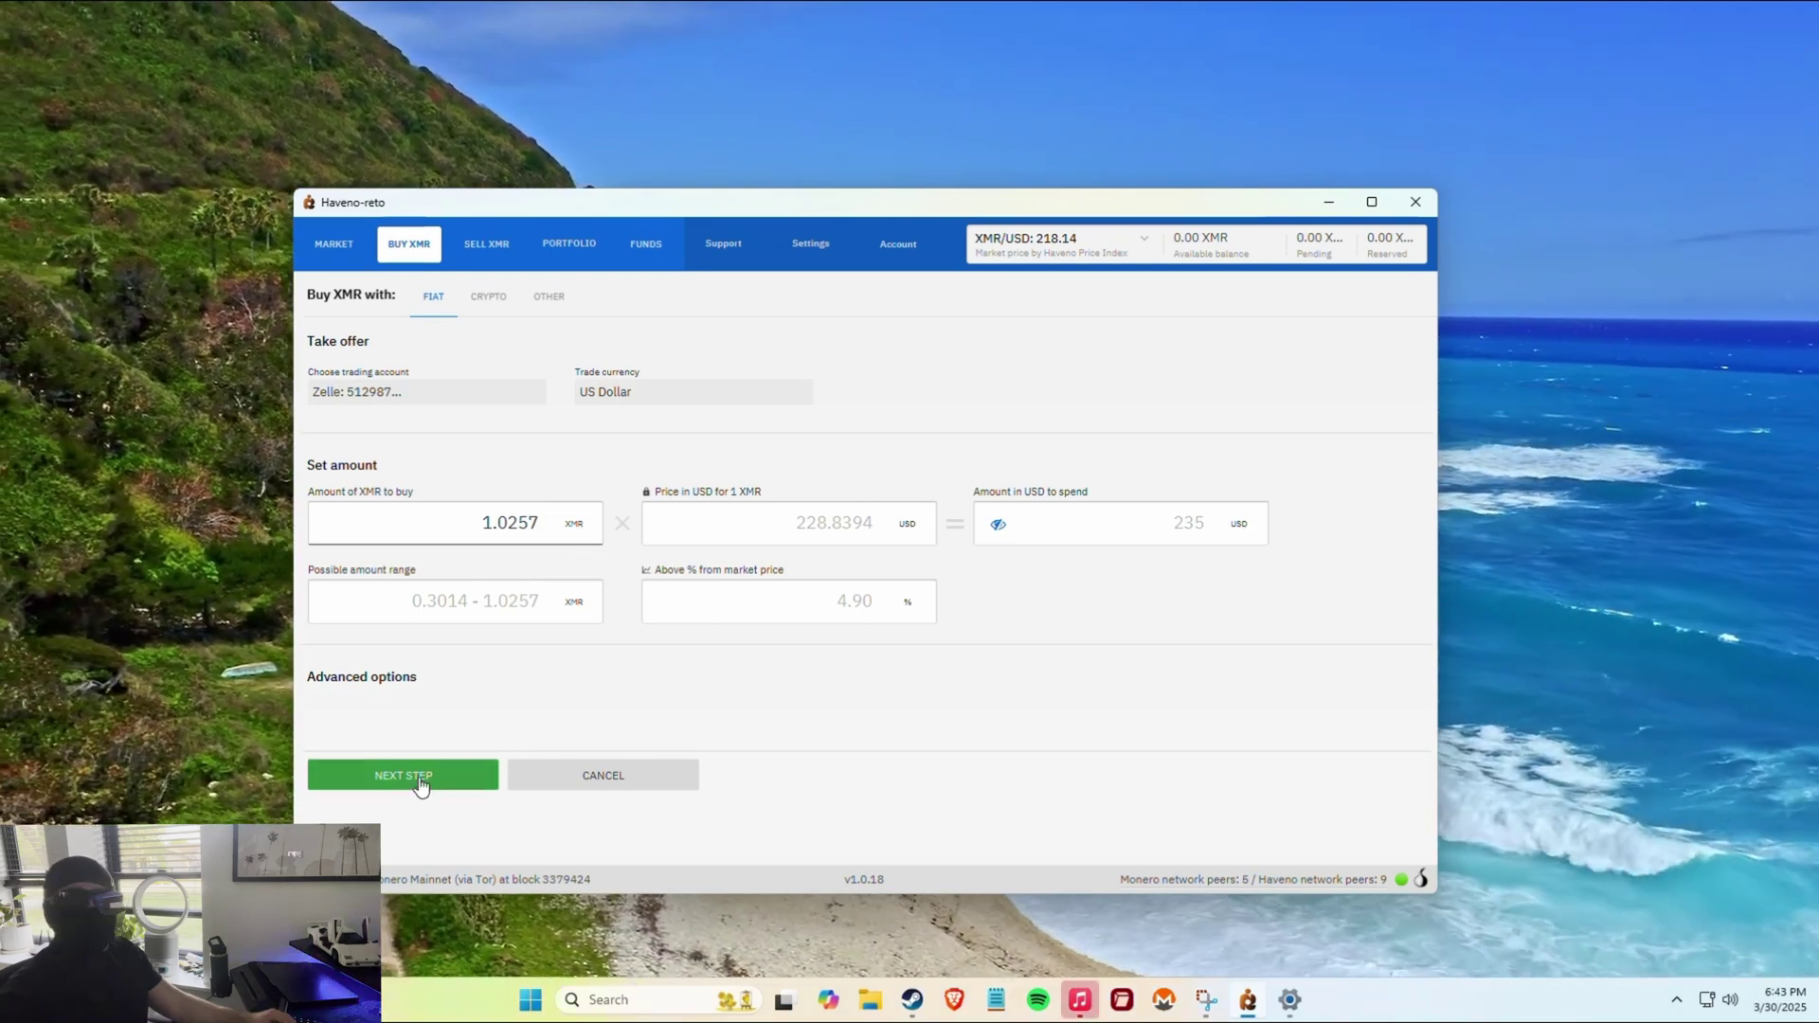
Proceed to funding, review the 0.153855 XMR deposit and fee breakdown, then close the notice.
left_click(423, 772)
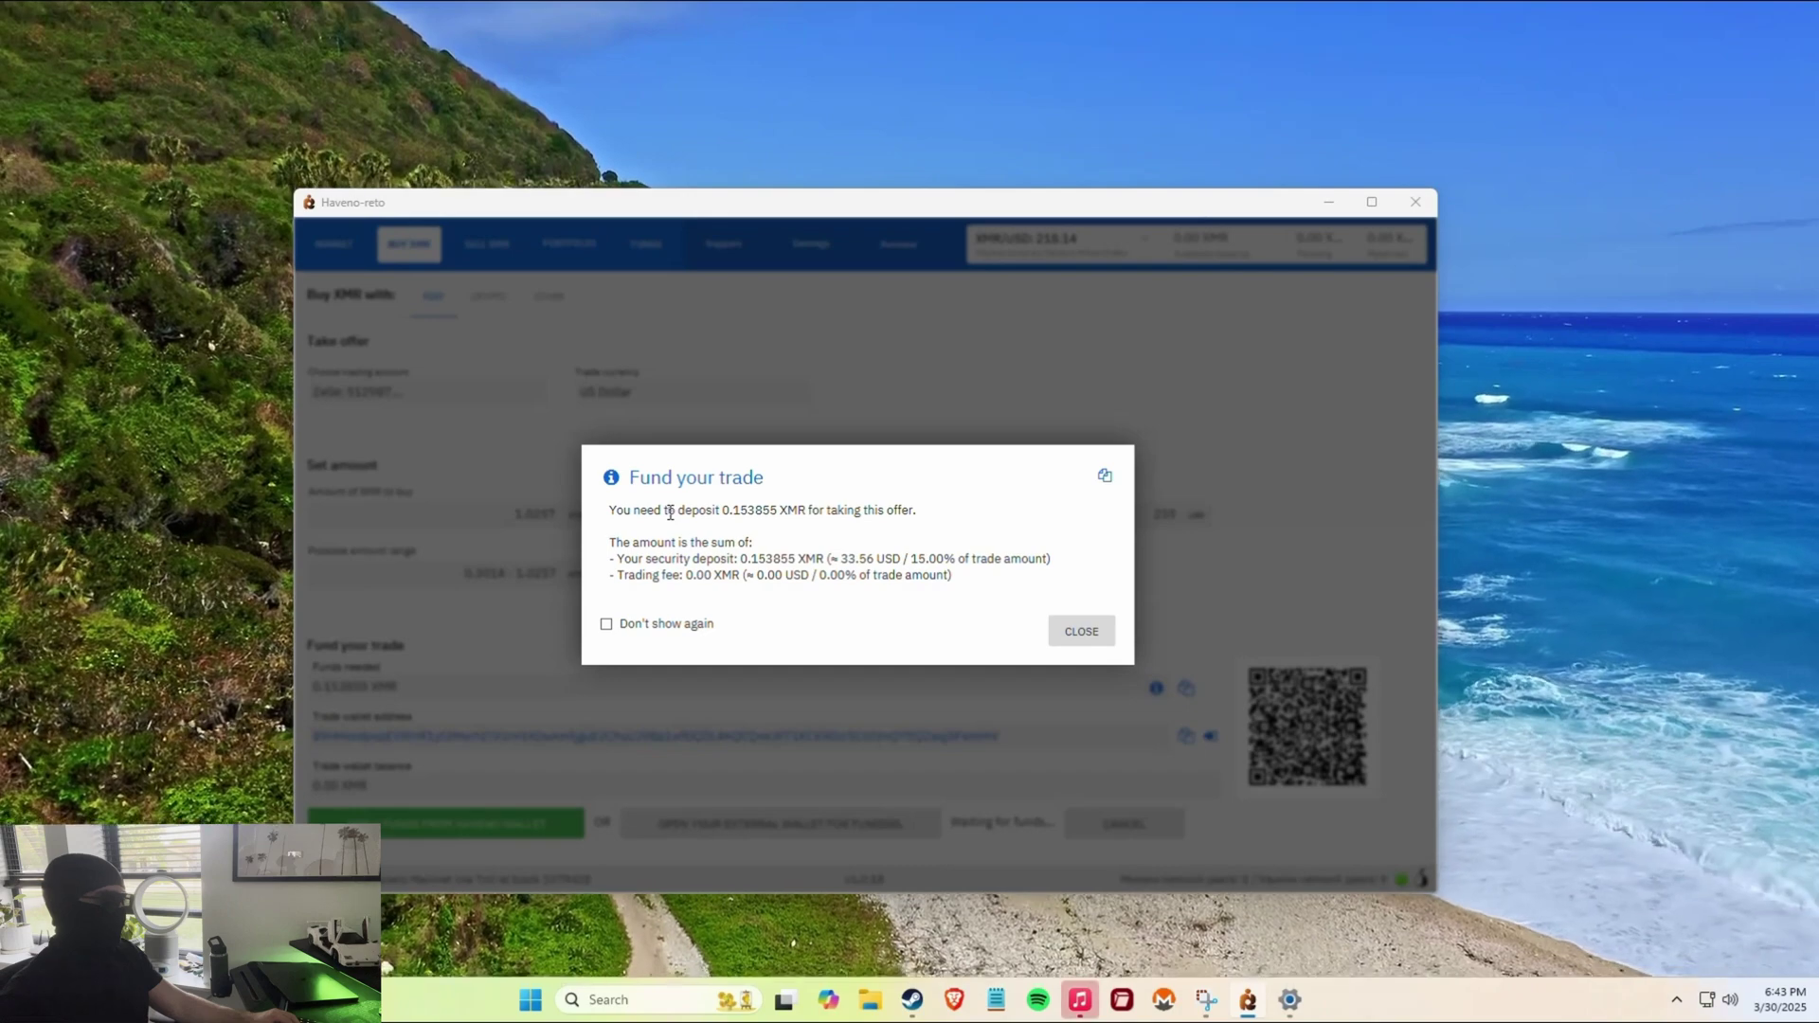
left_click(819, 518)
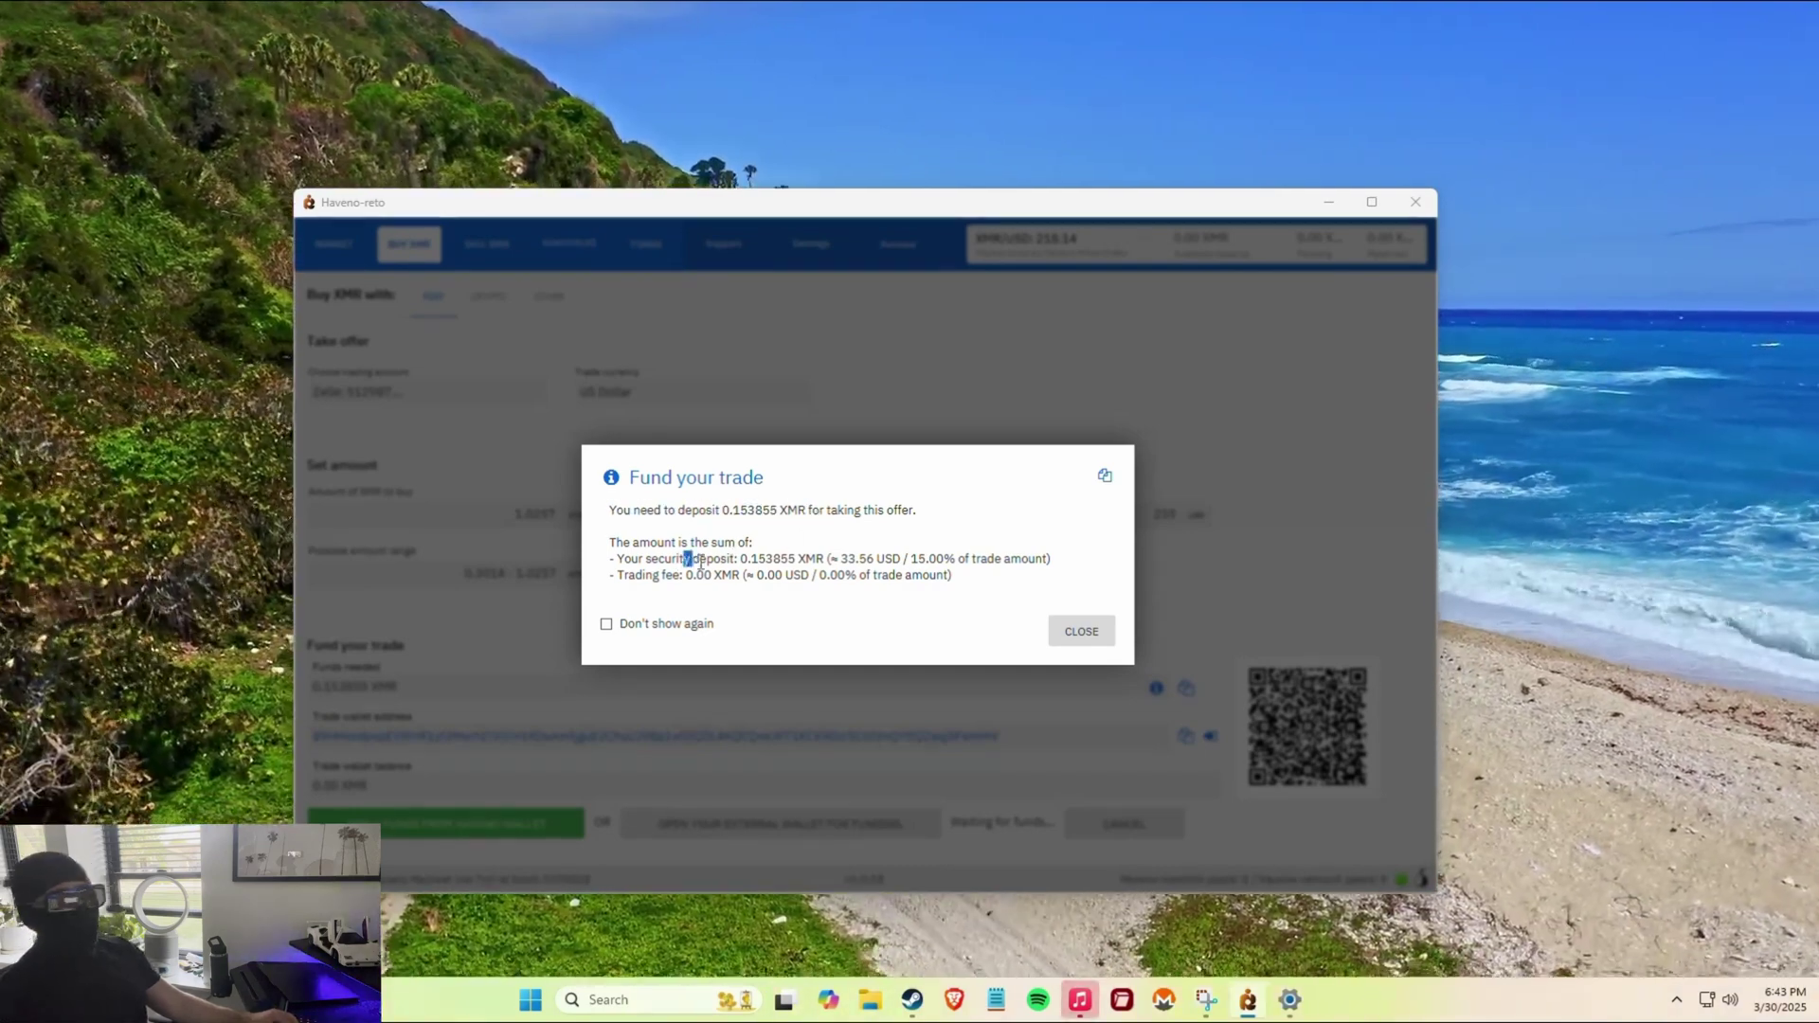
left_click_drag(691, 560, 957, 576)
left_click(961, 577)
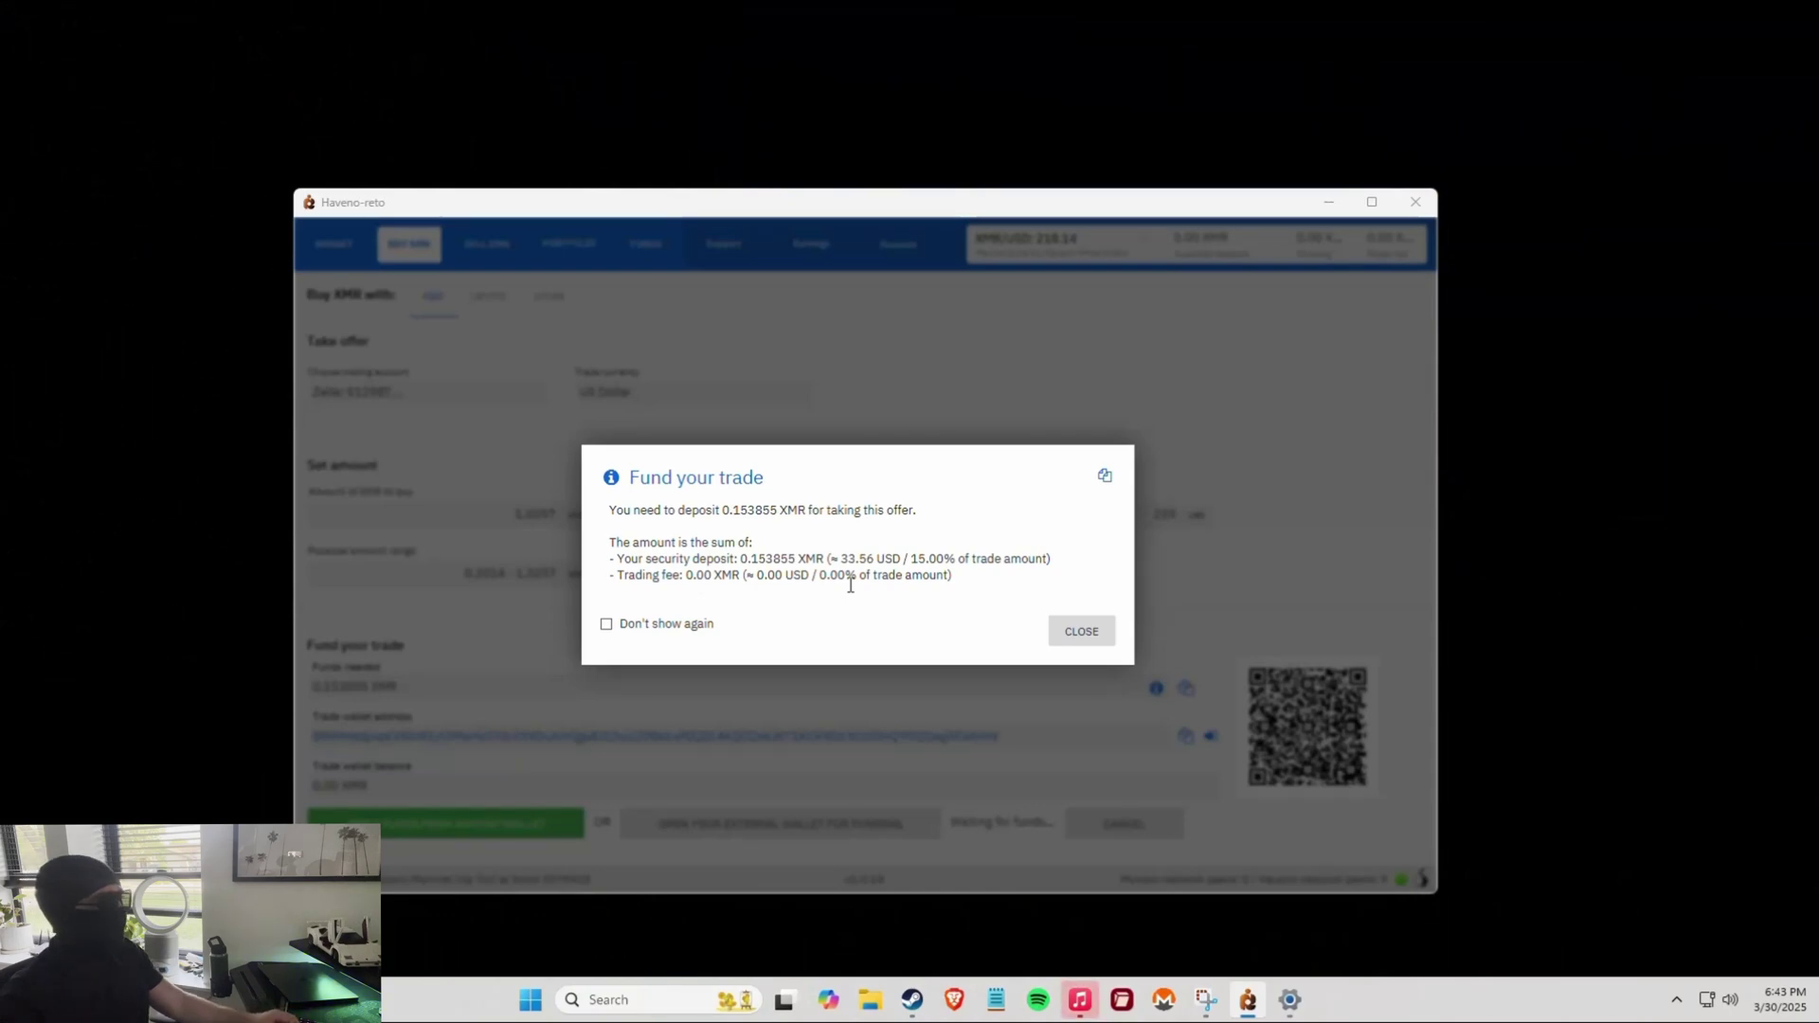
left_click(1081, 632)
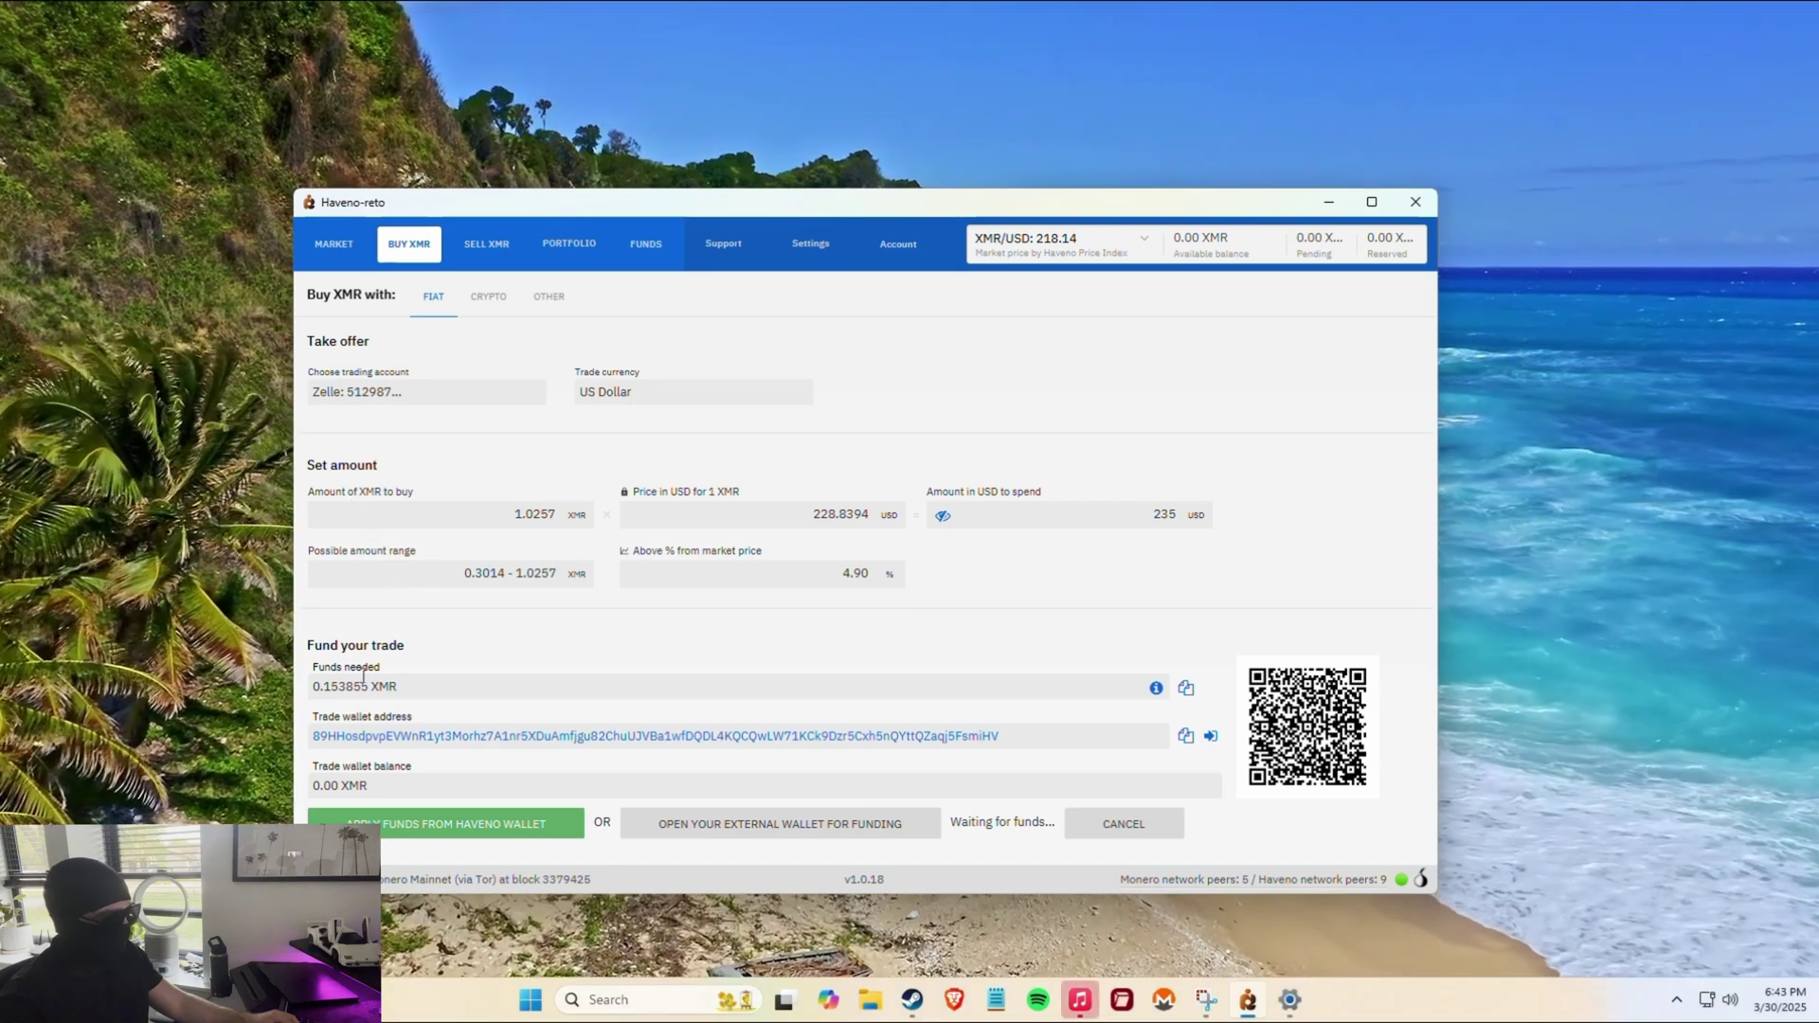
double_click(411, 686)
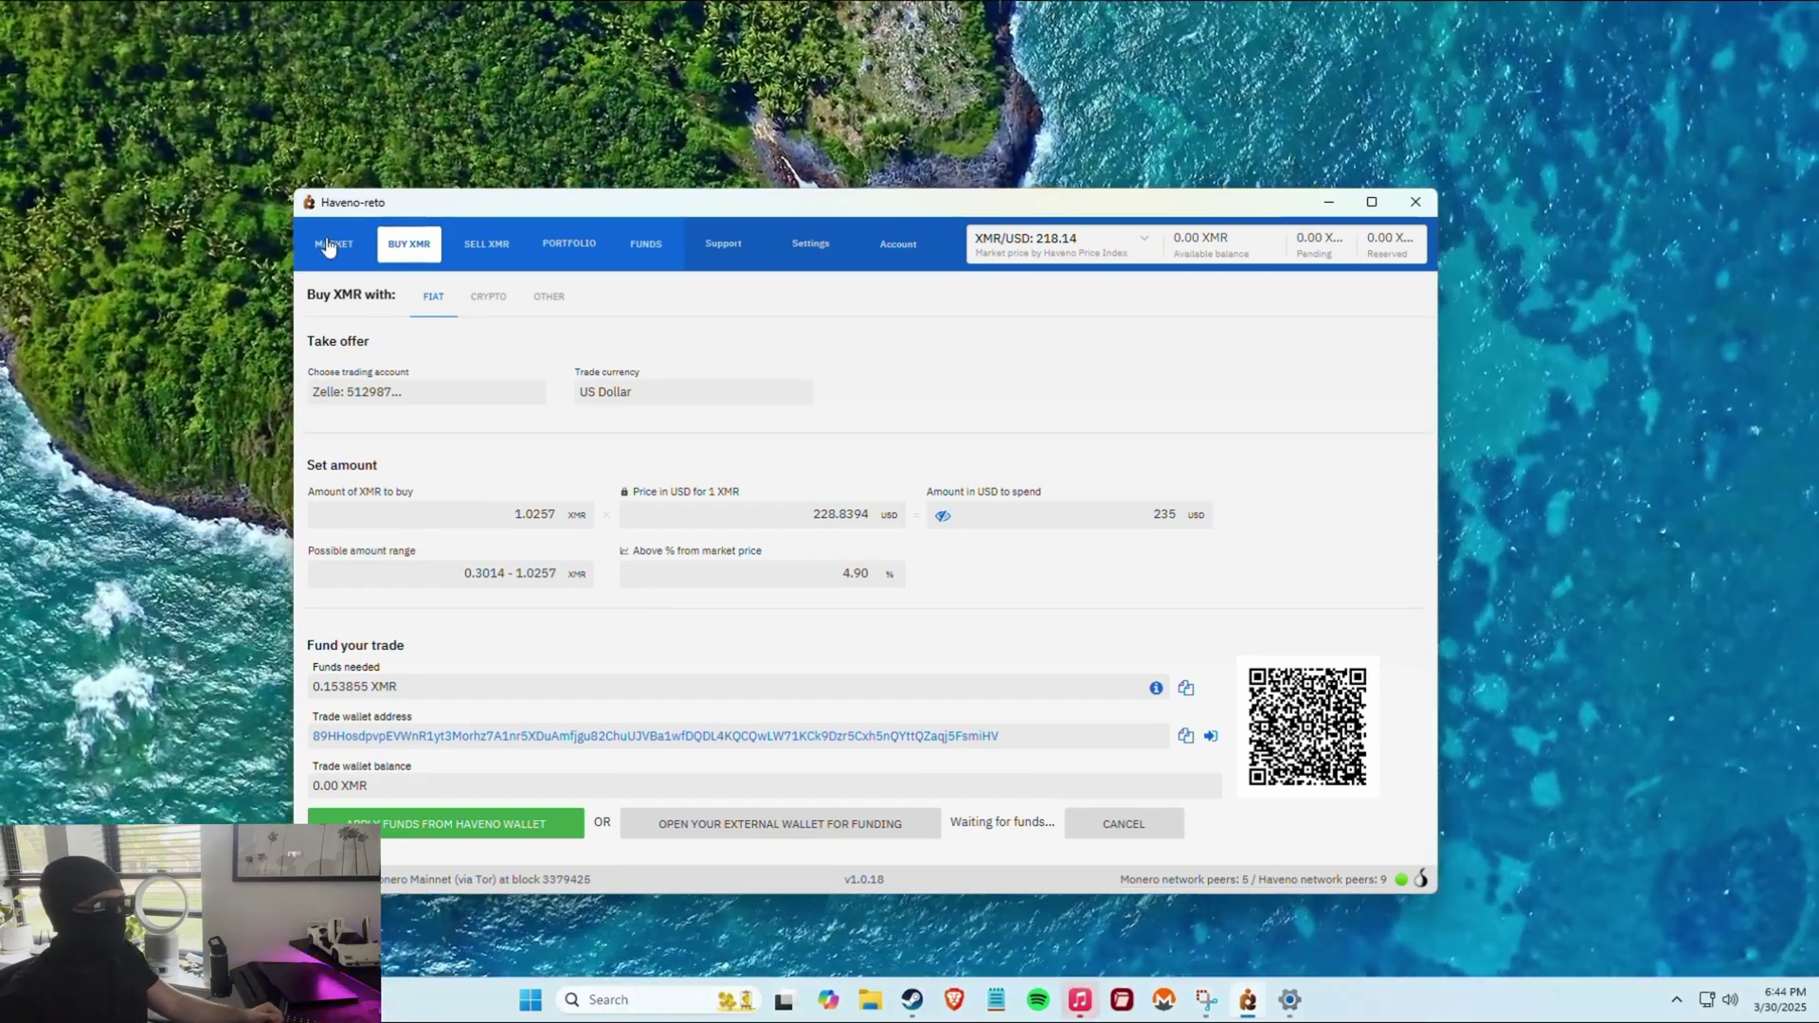
Browse the Market offer book, then switch to the Sell XMR offers list.
left_click(327, 248)
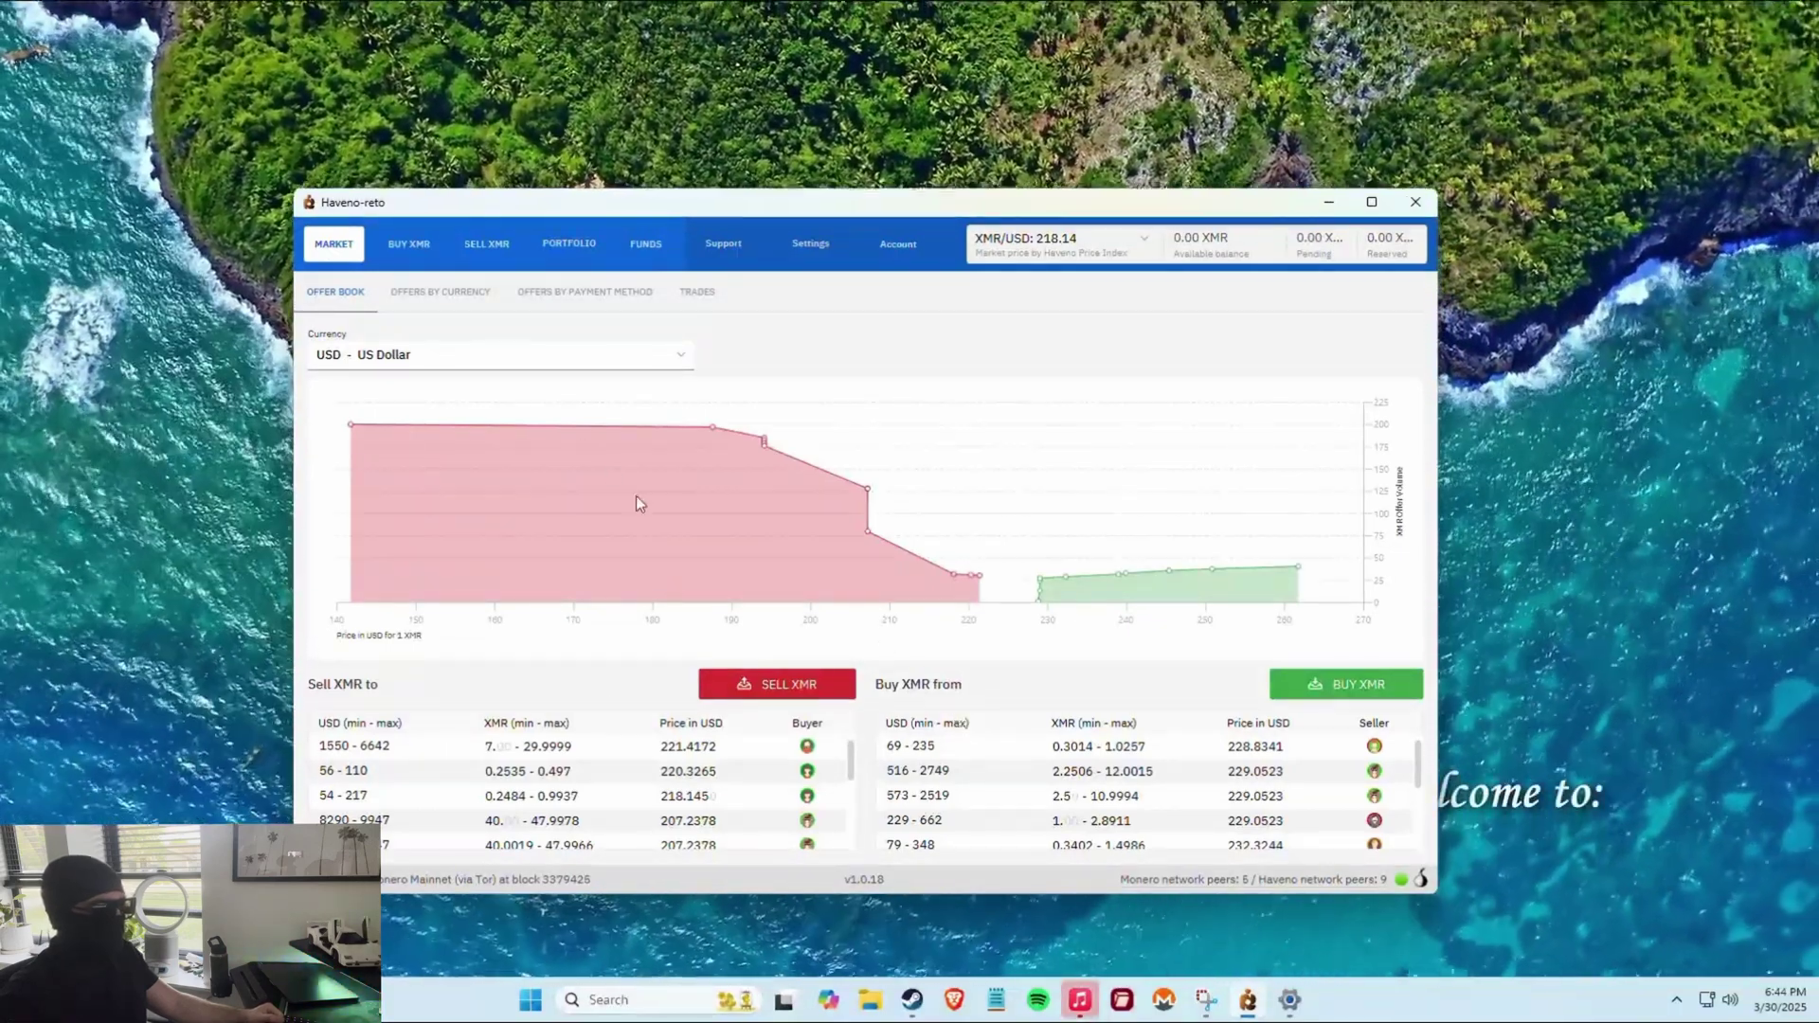
scroll(556, 763, "down", 3)
scroll(556, 771, "up", 3)
scroll(1018, 792, "down", 3)
scroll(1016, 791, "up", 3)
scroll(732, 801, "down", 3)
scroll(720, 794, "up", 3)
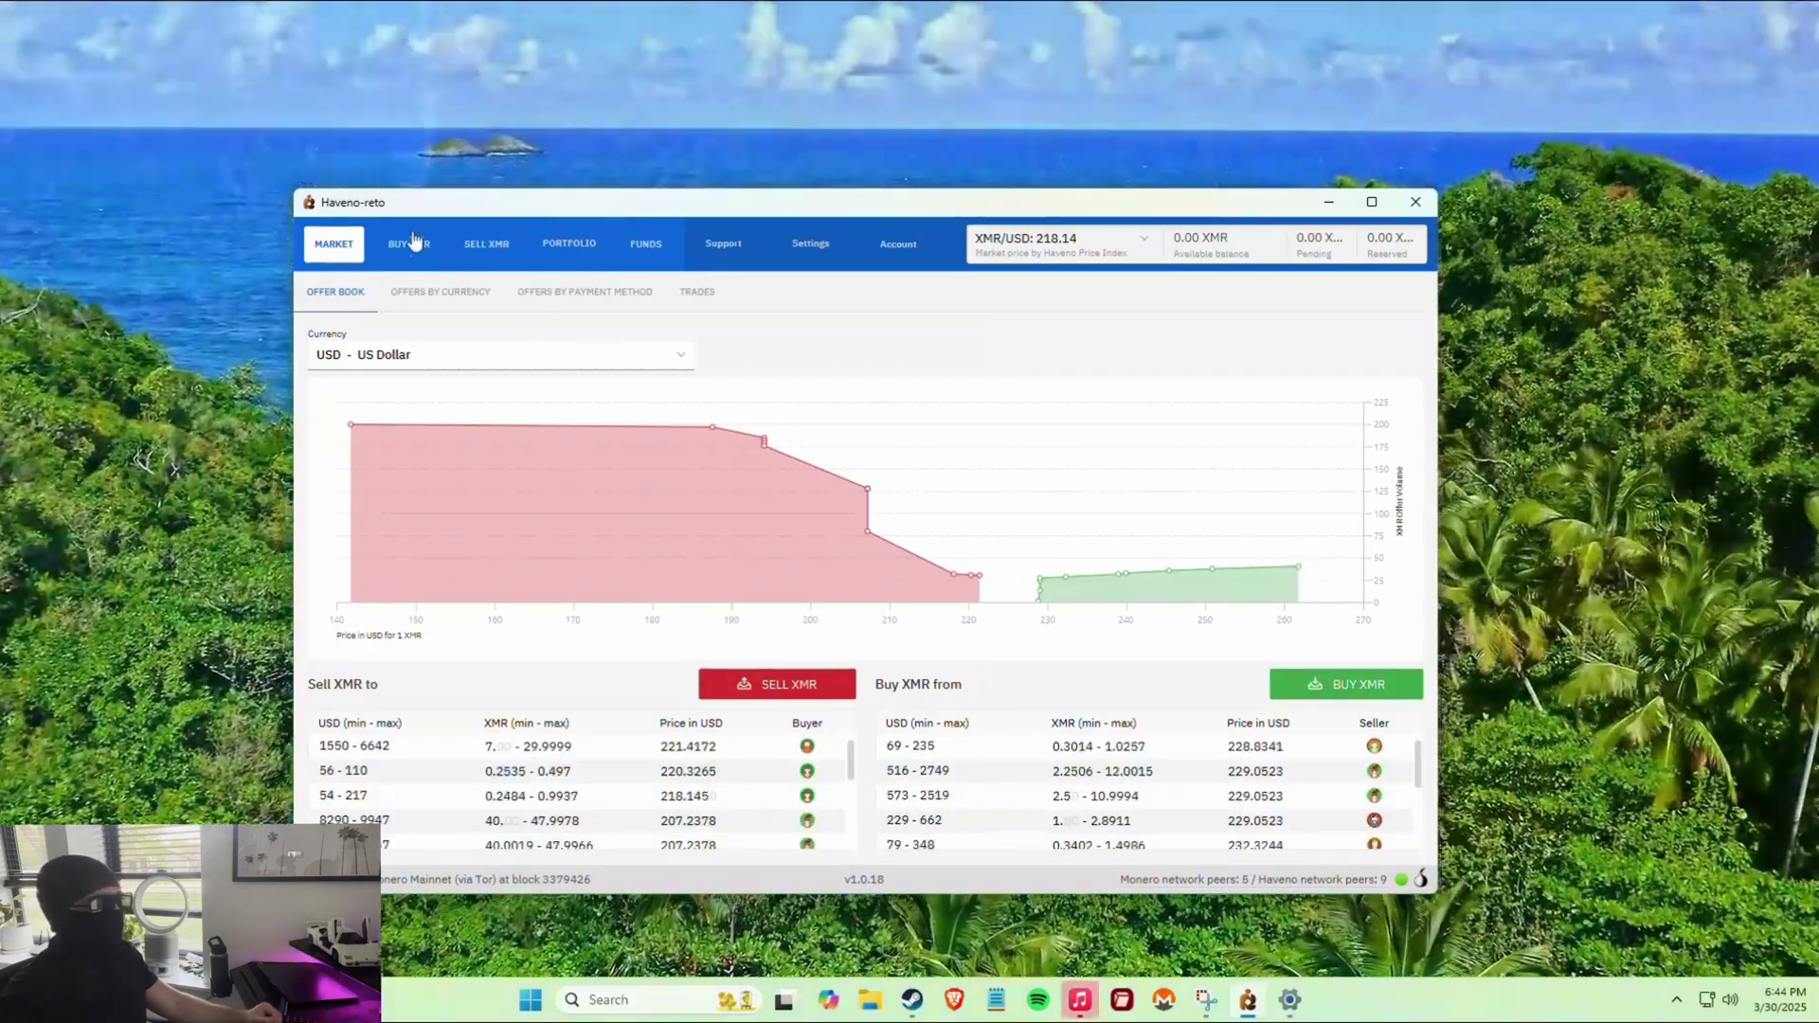
left_click(413, 242)
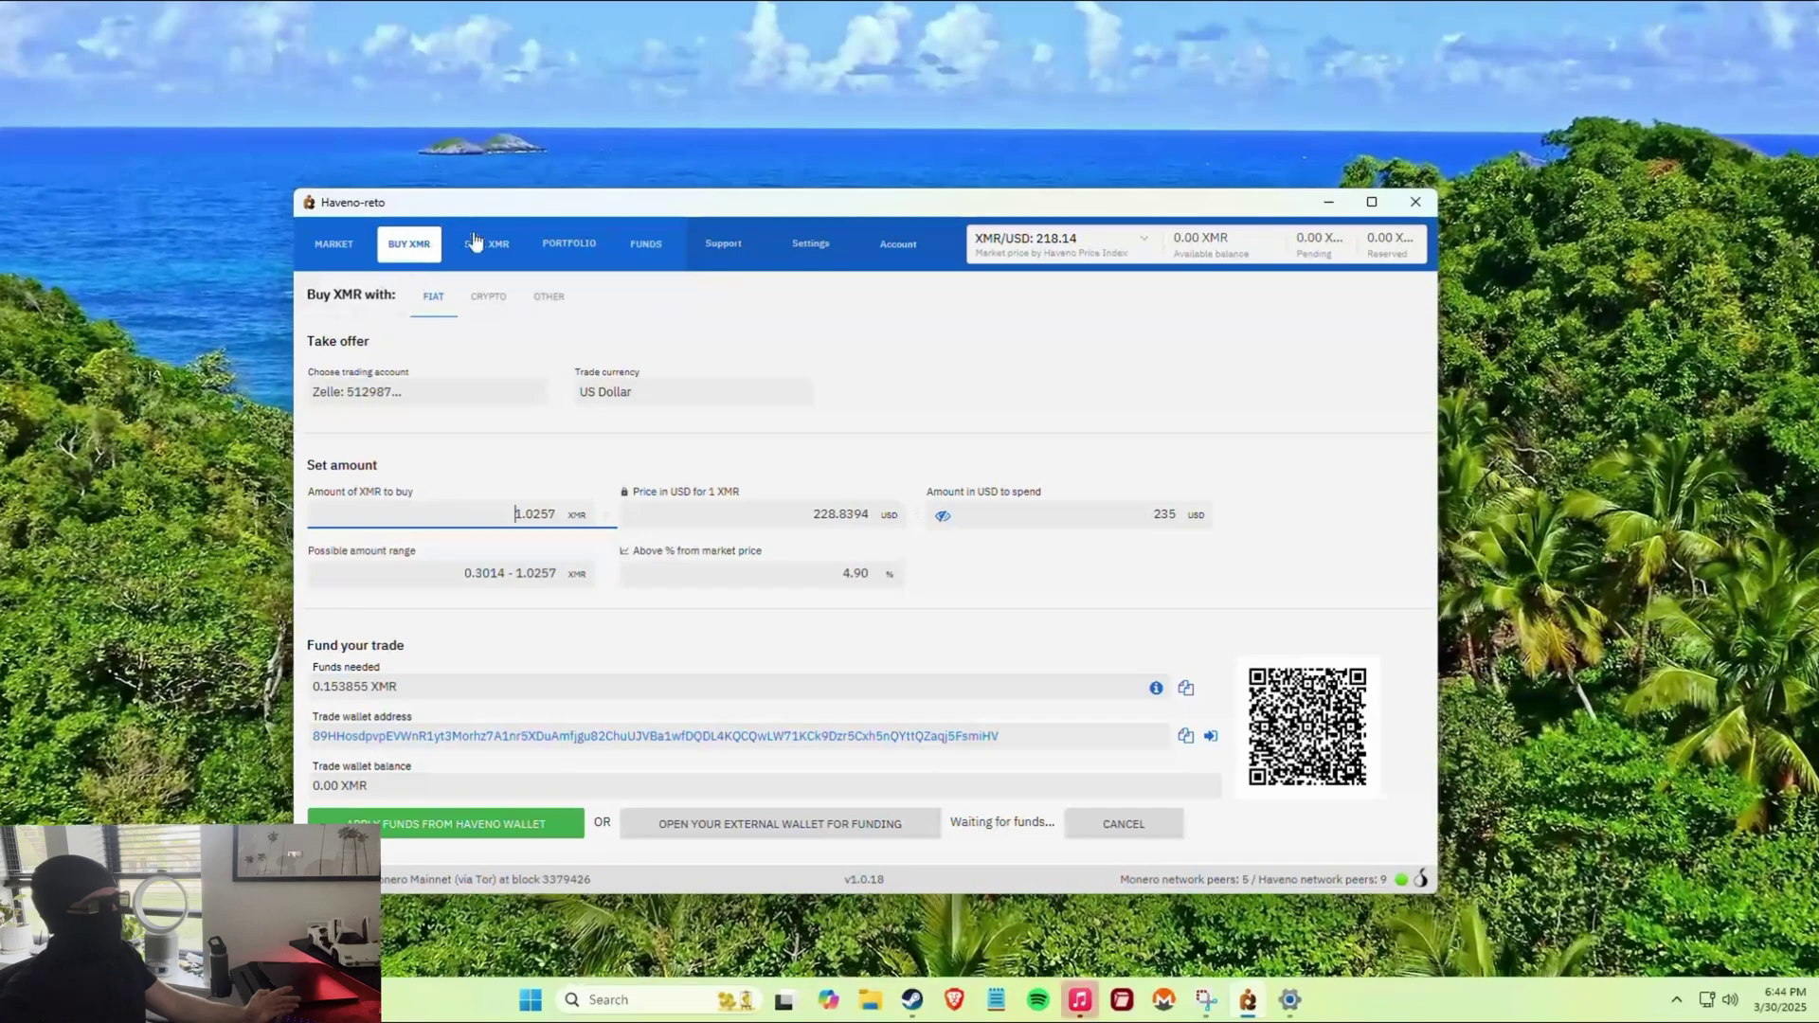
left_click(483, 246)
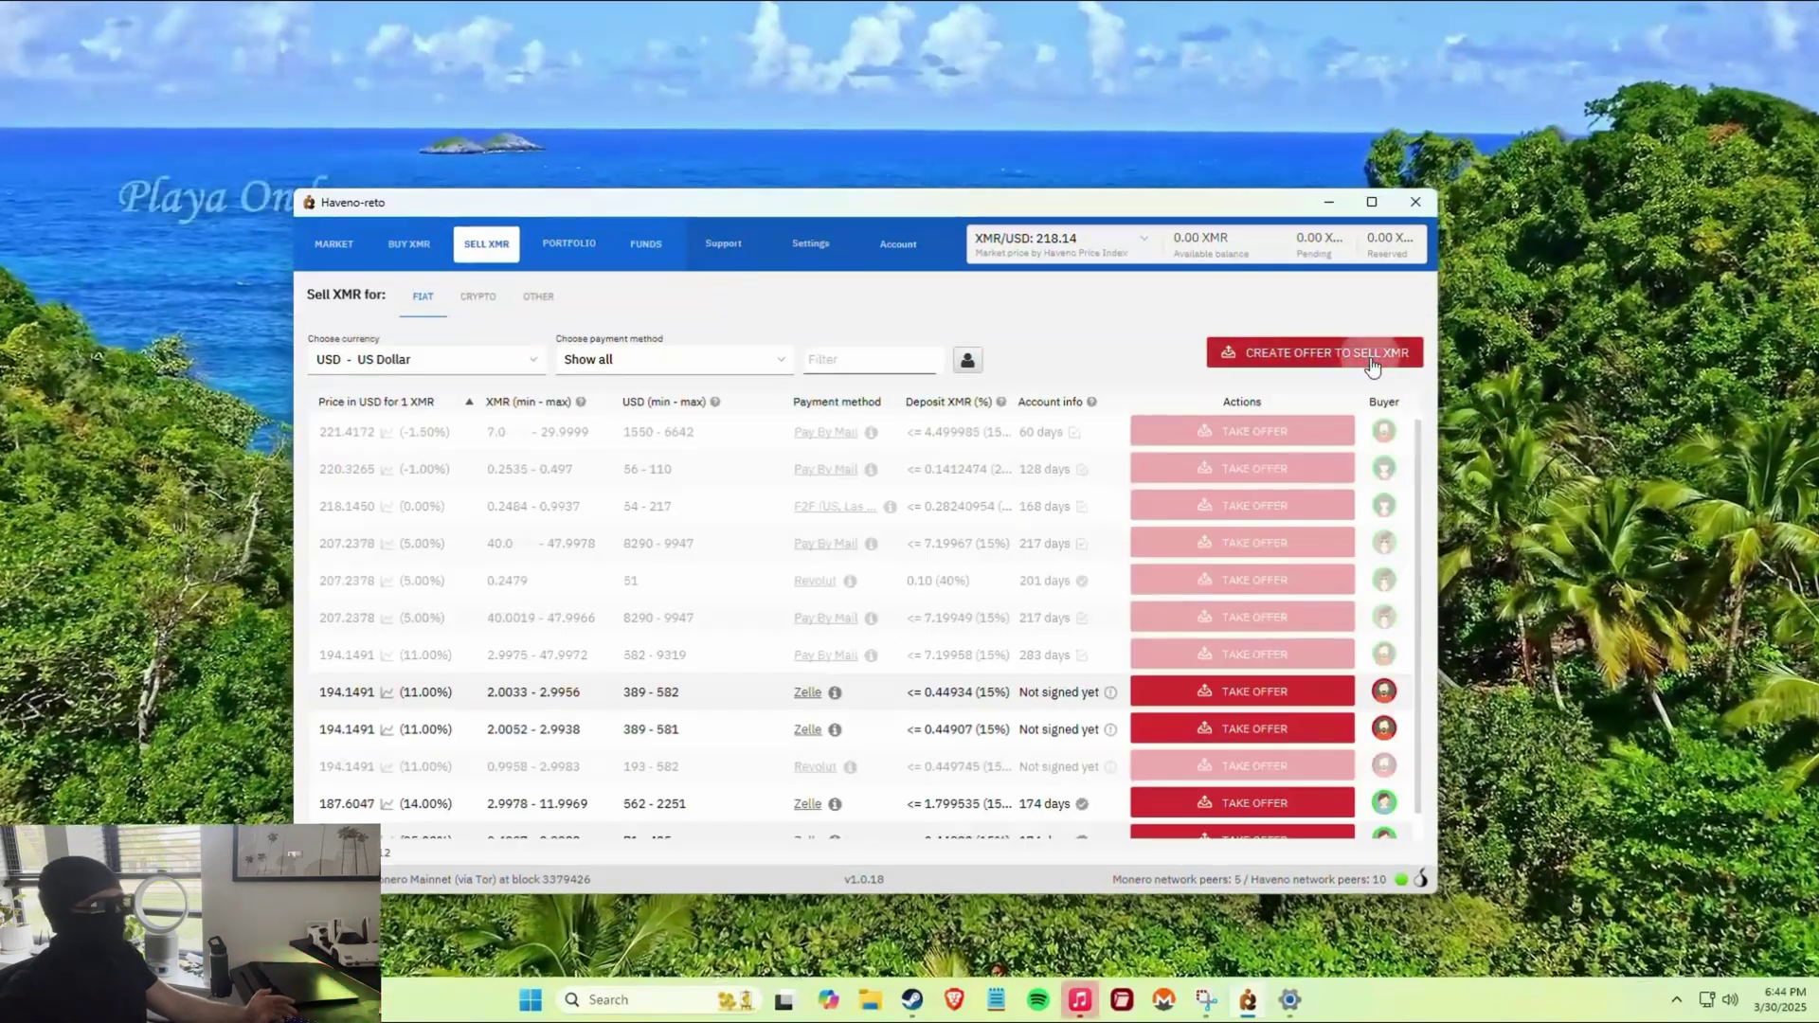
Start a sell-XMR offer, accept the Zelle notice, keep the Zelle account, then return to Buy XMR.
left_click(1372, 365)
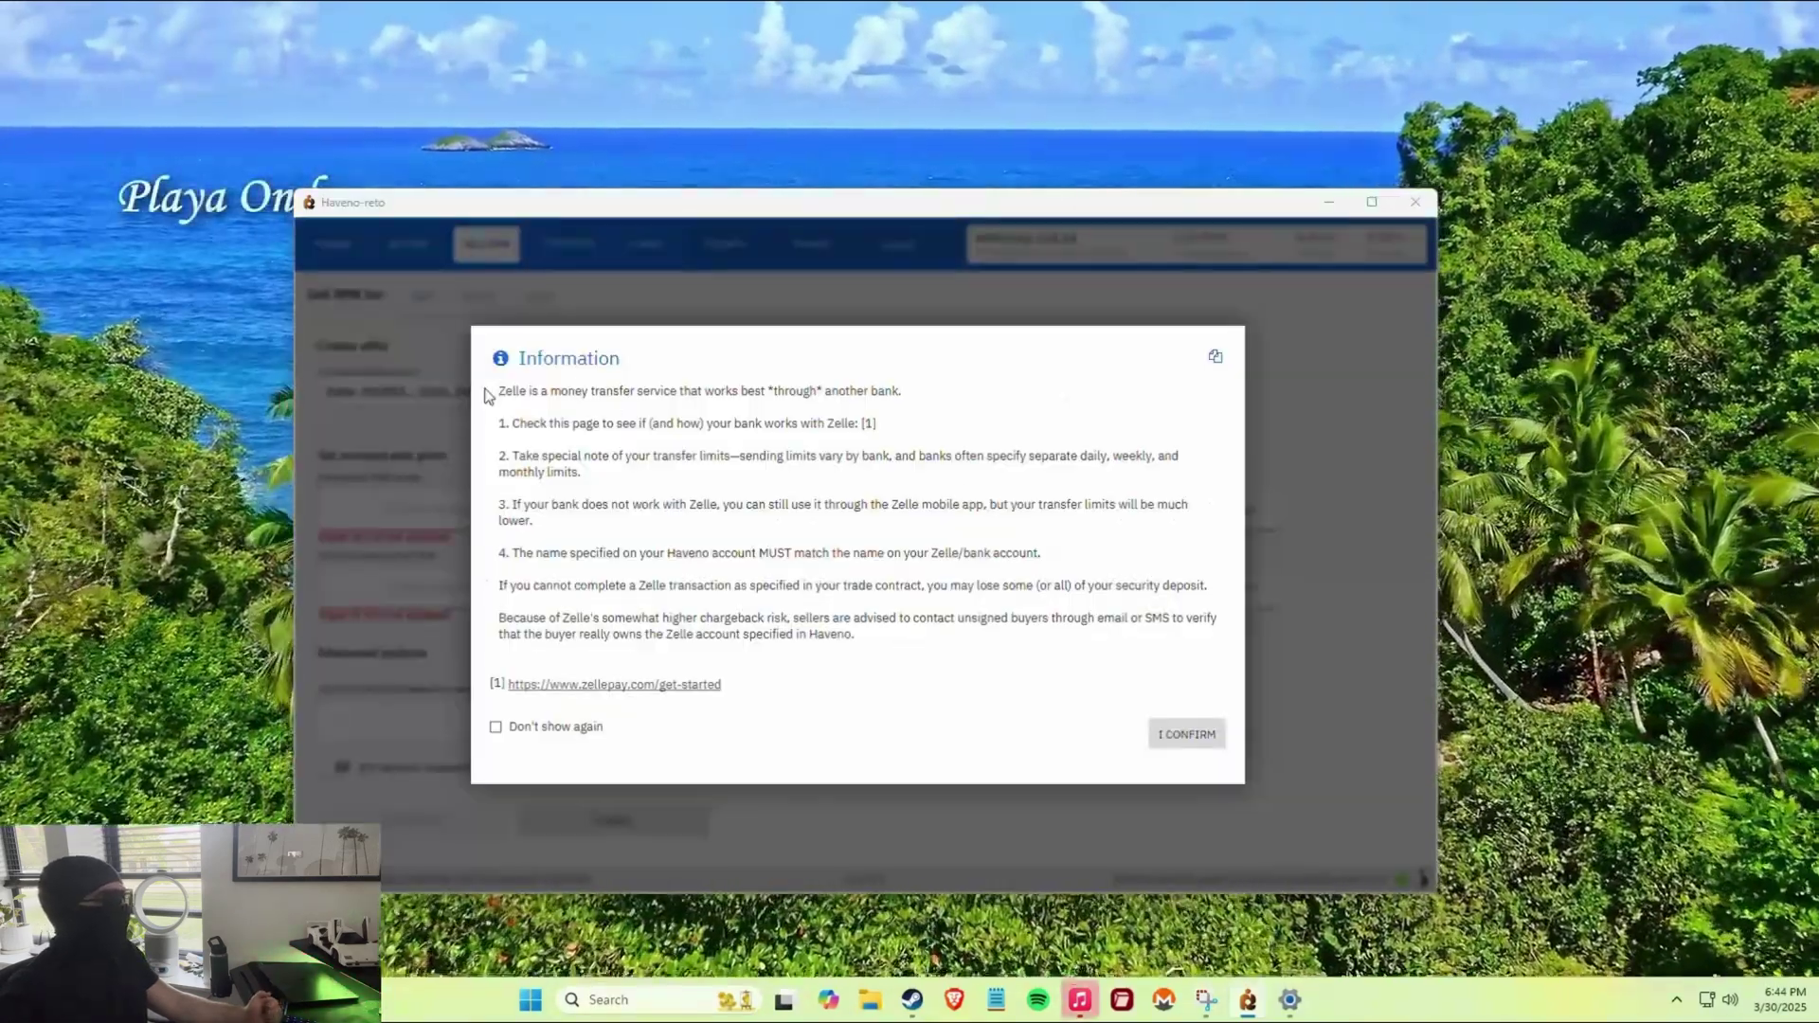
left_click_drag(531, 396, 853, 599)
left_click(1203, 735)
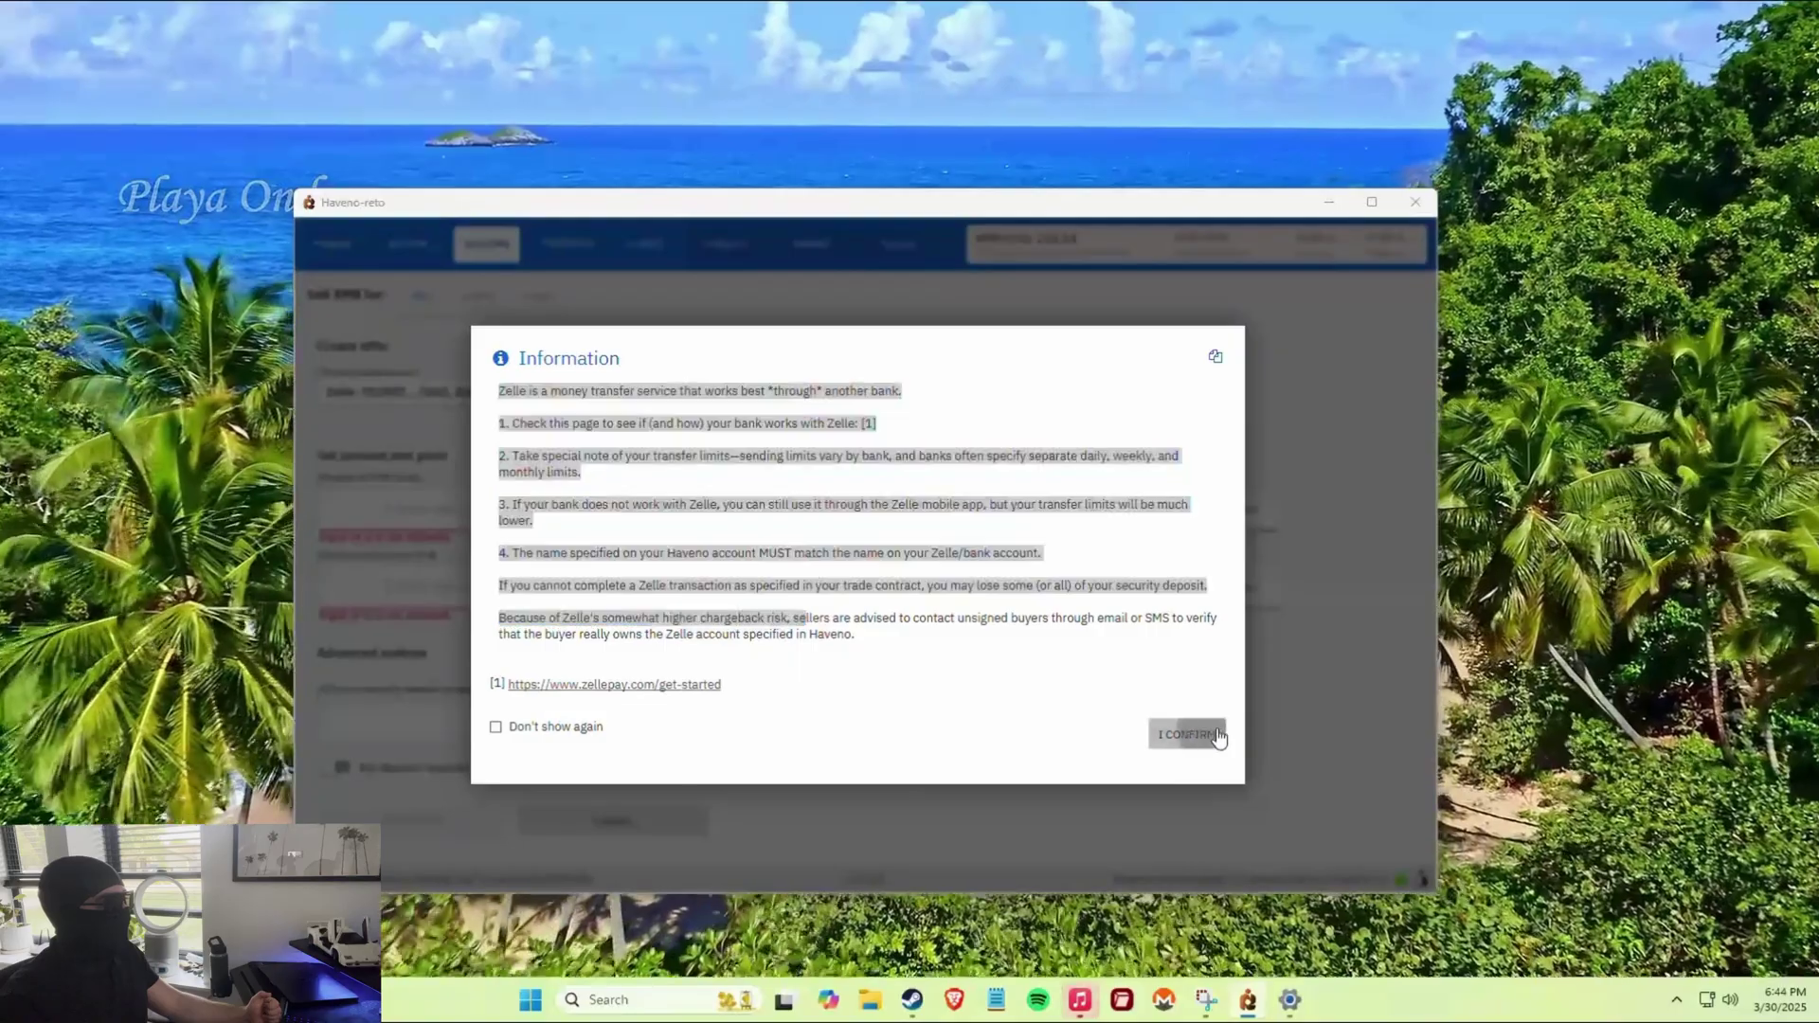
left_click(476, 391)
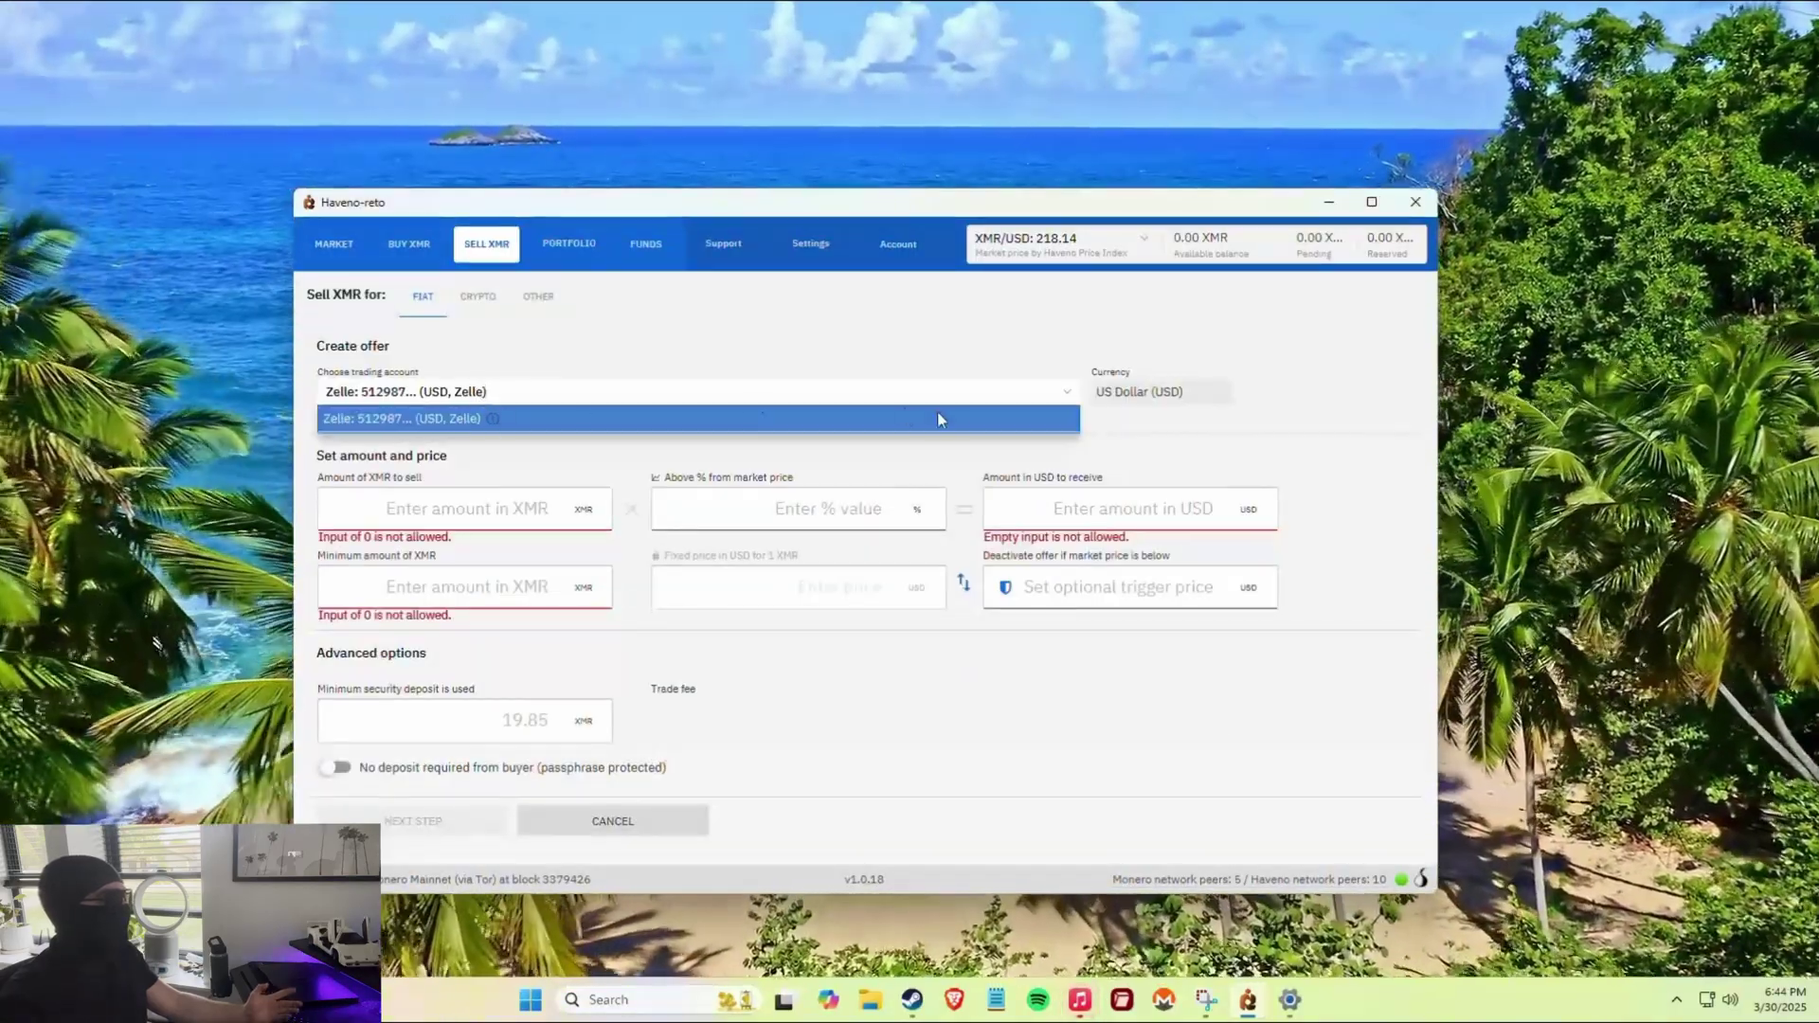
left_click(904, 417)
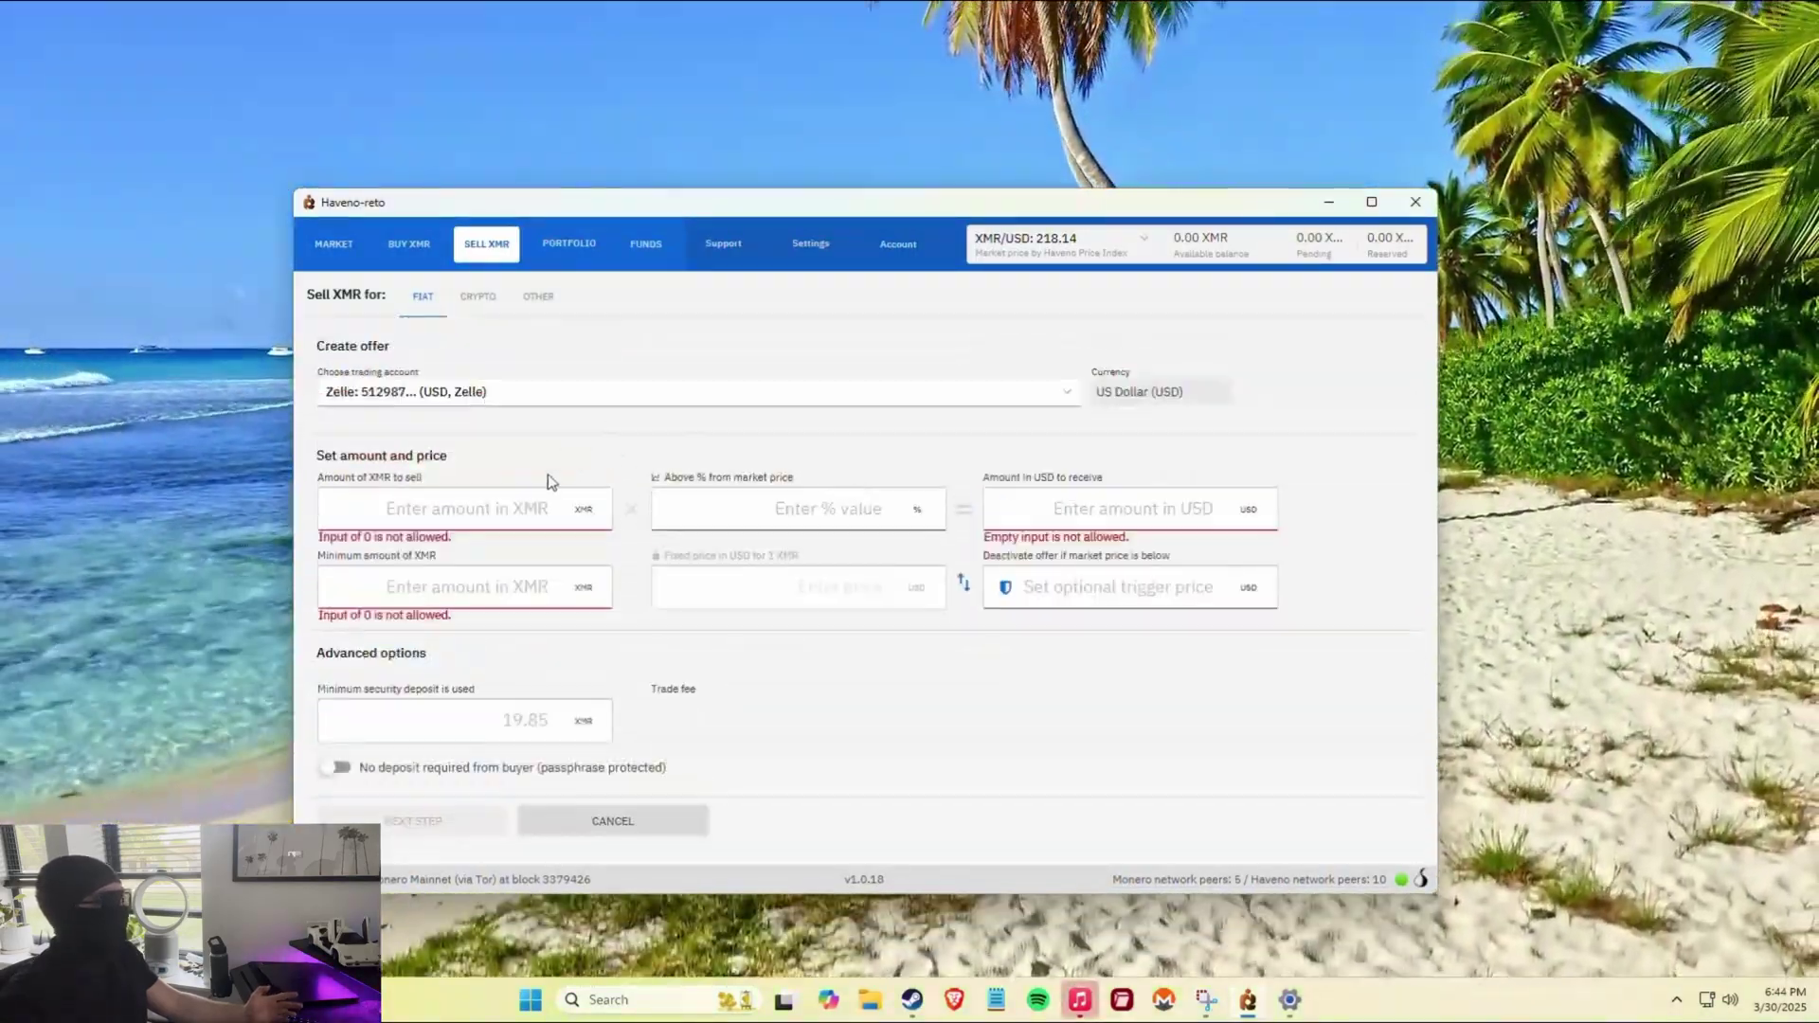
left_click(519, 390)
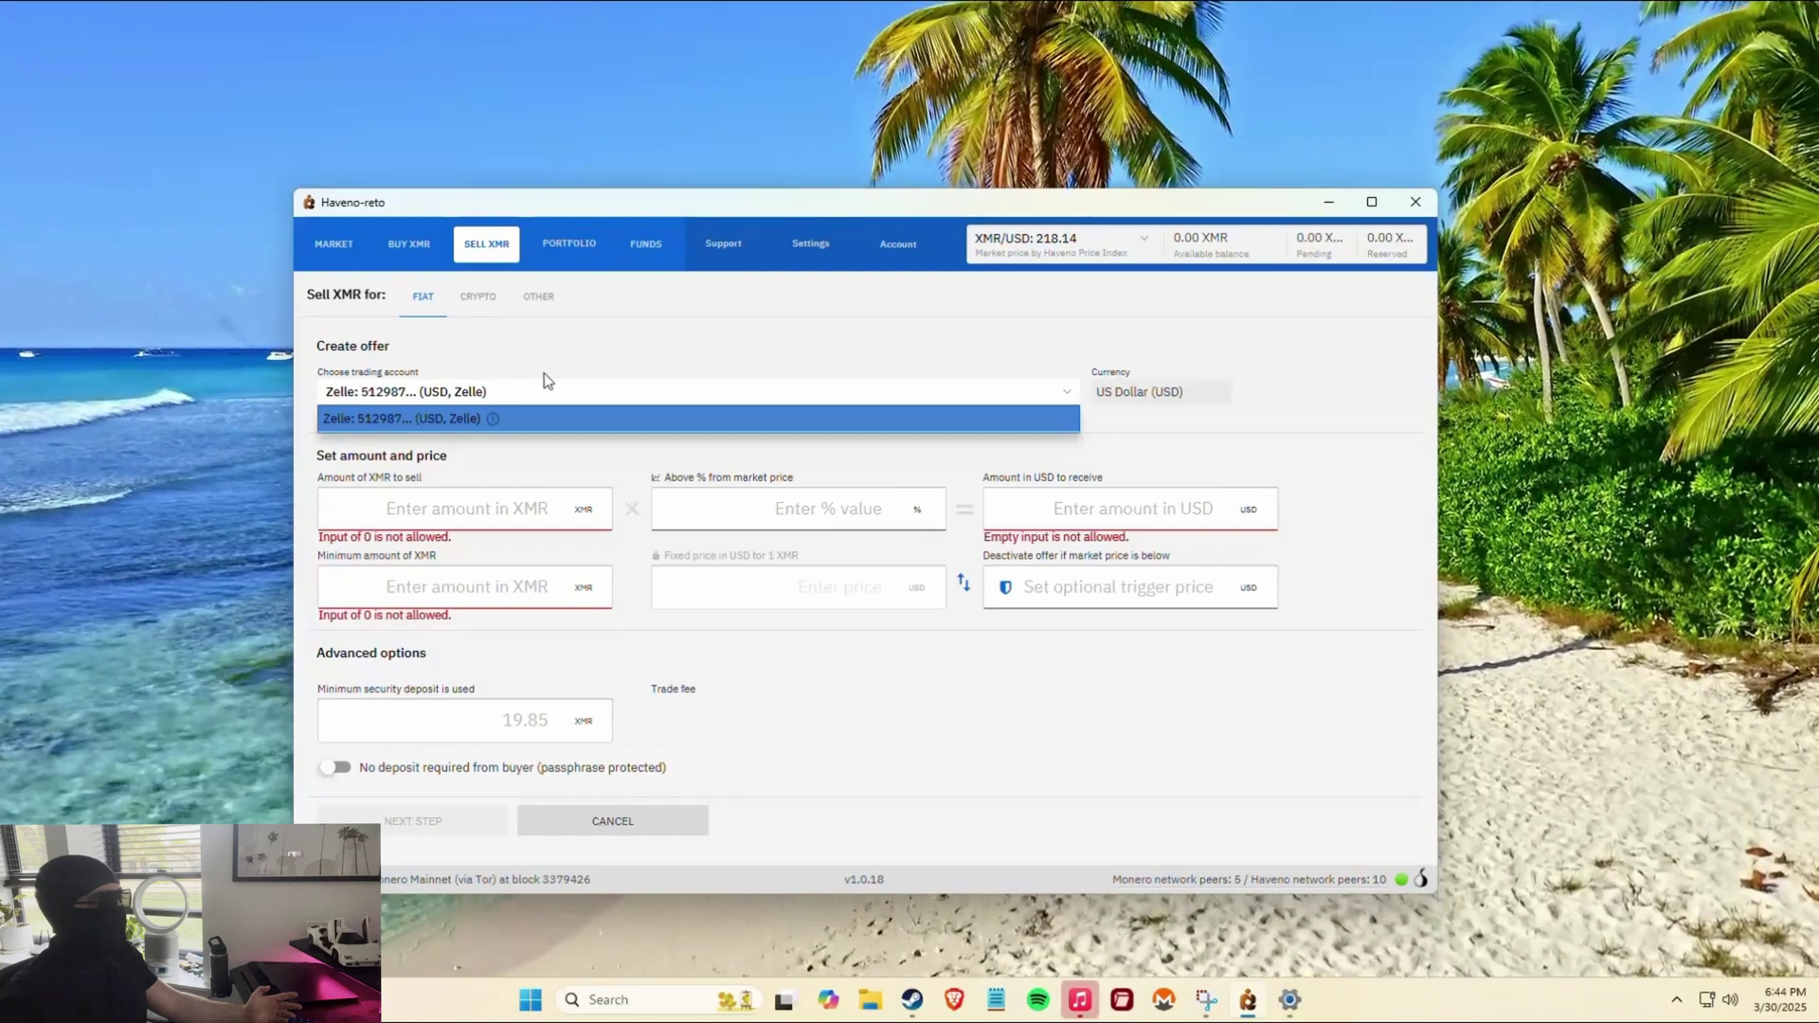
left_click(581, 345)
left_click(409, 245)
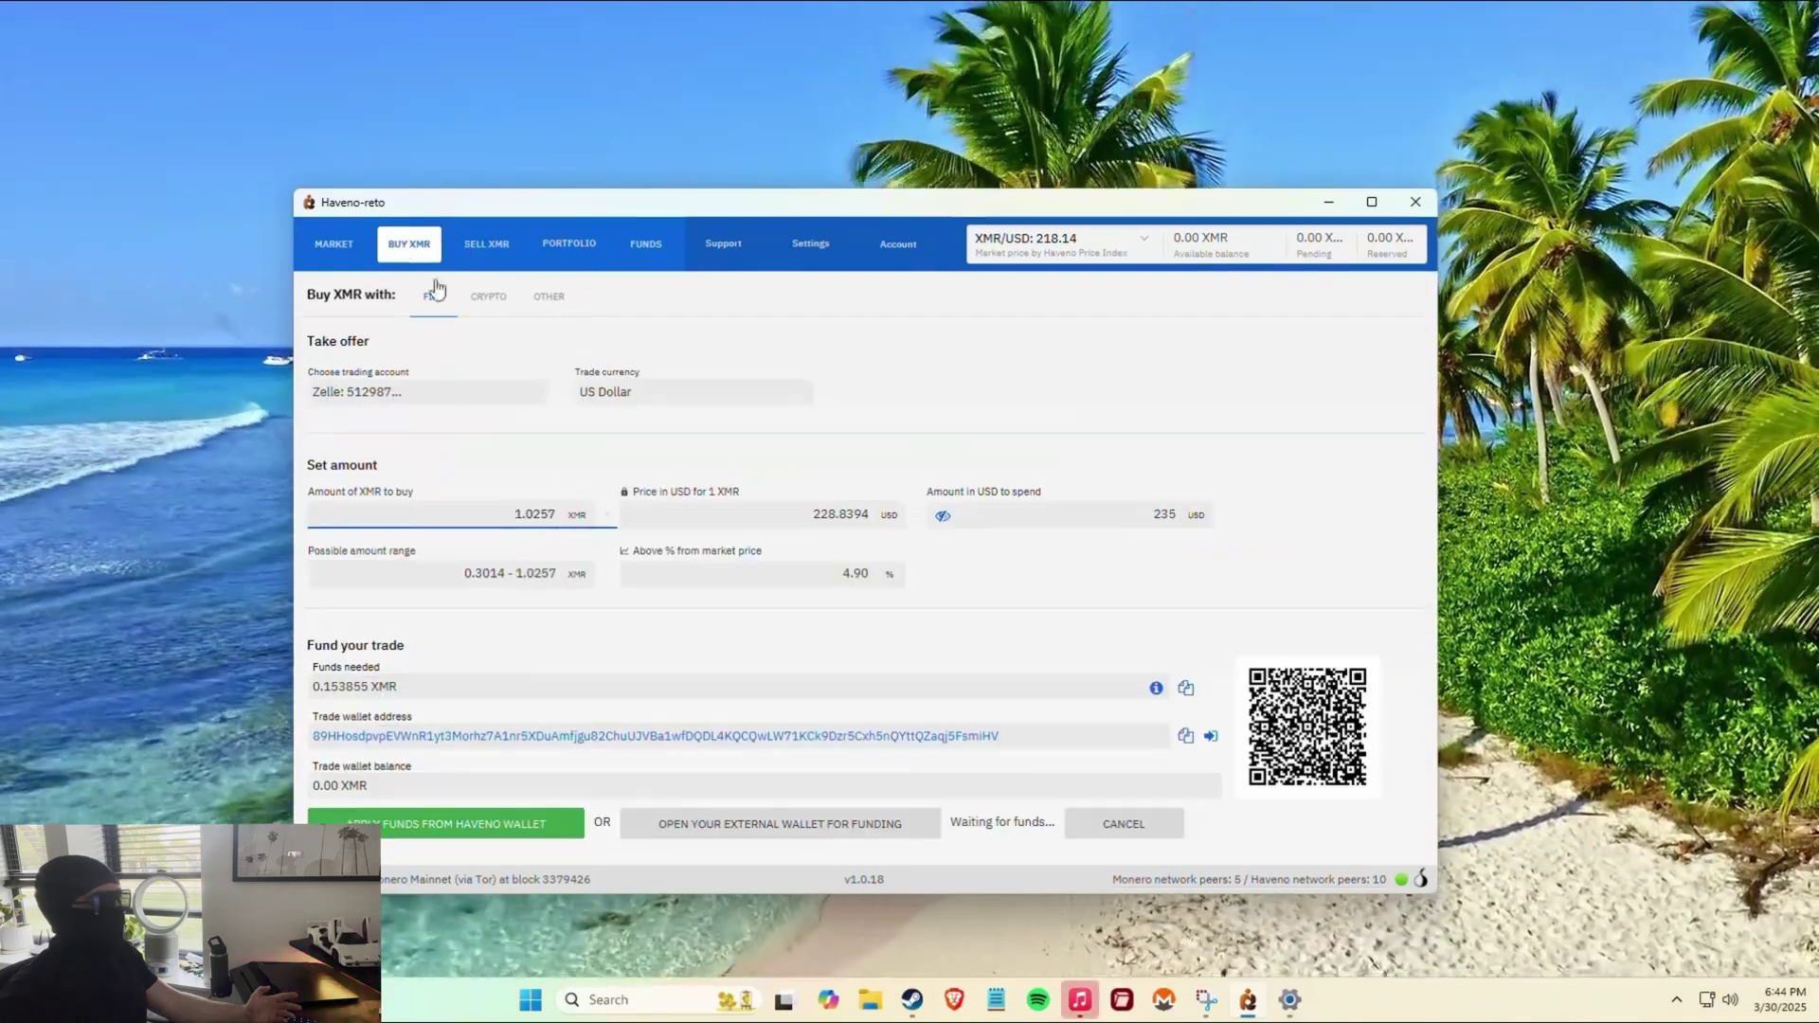
Visit Support, dismiss its dispute background popup, then switch to Settings preferences.
left_click(737, 250)
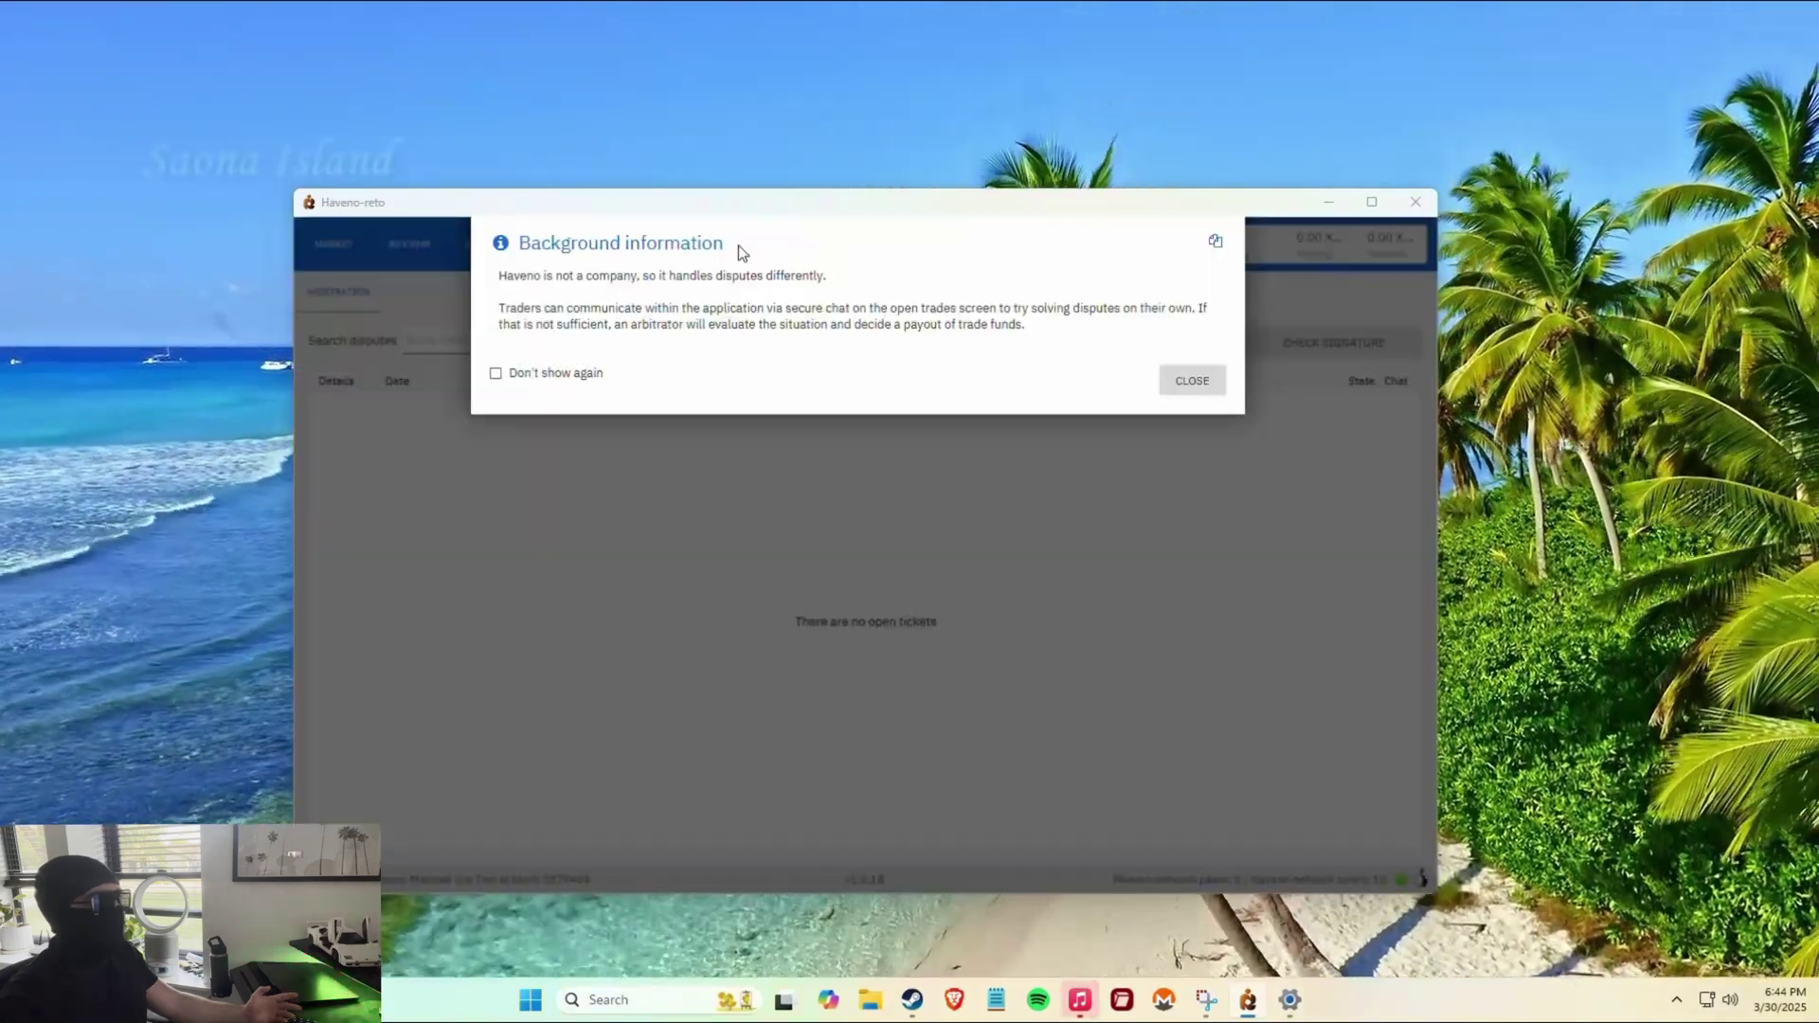
left_click(1213, 383)
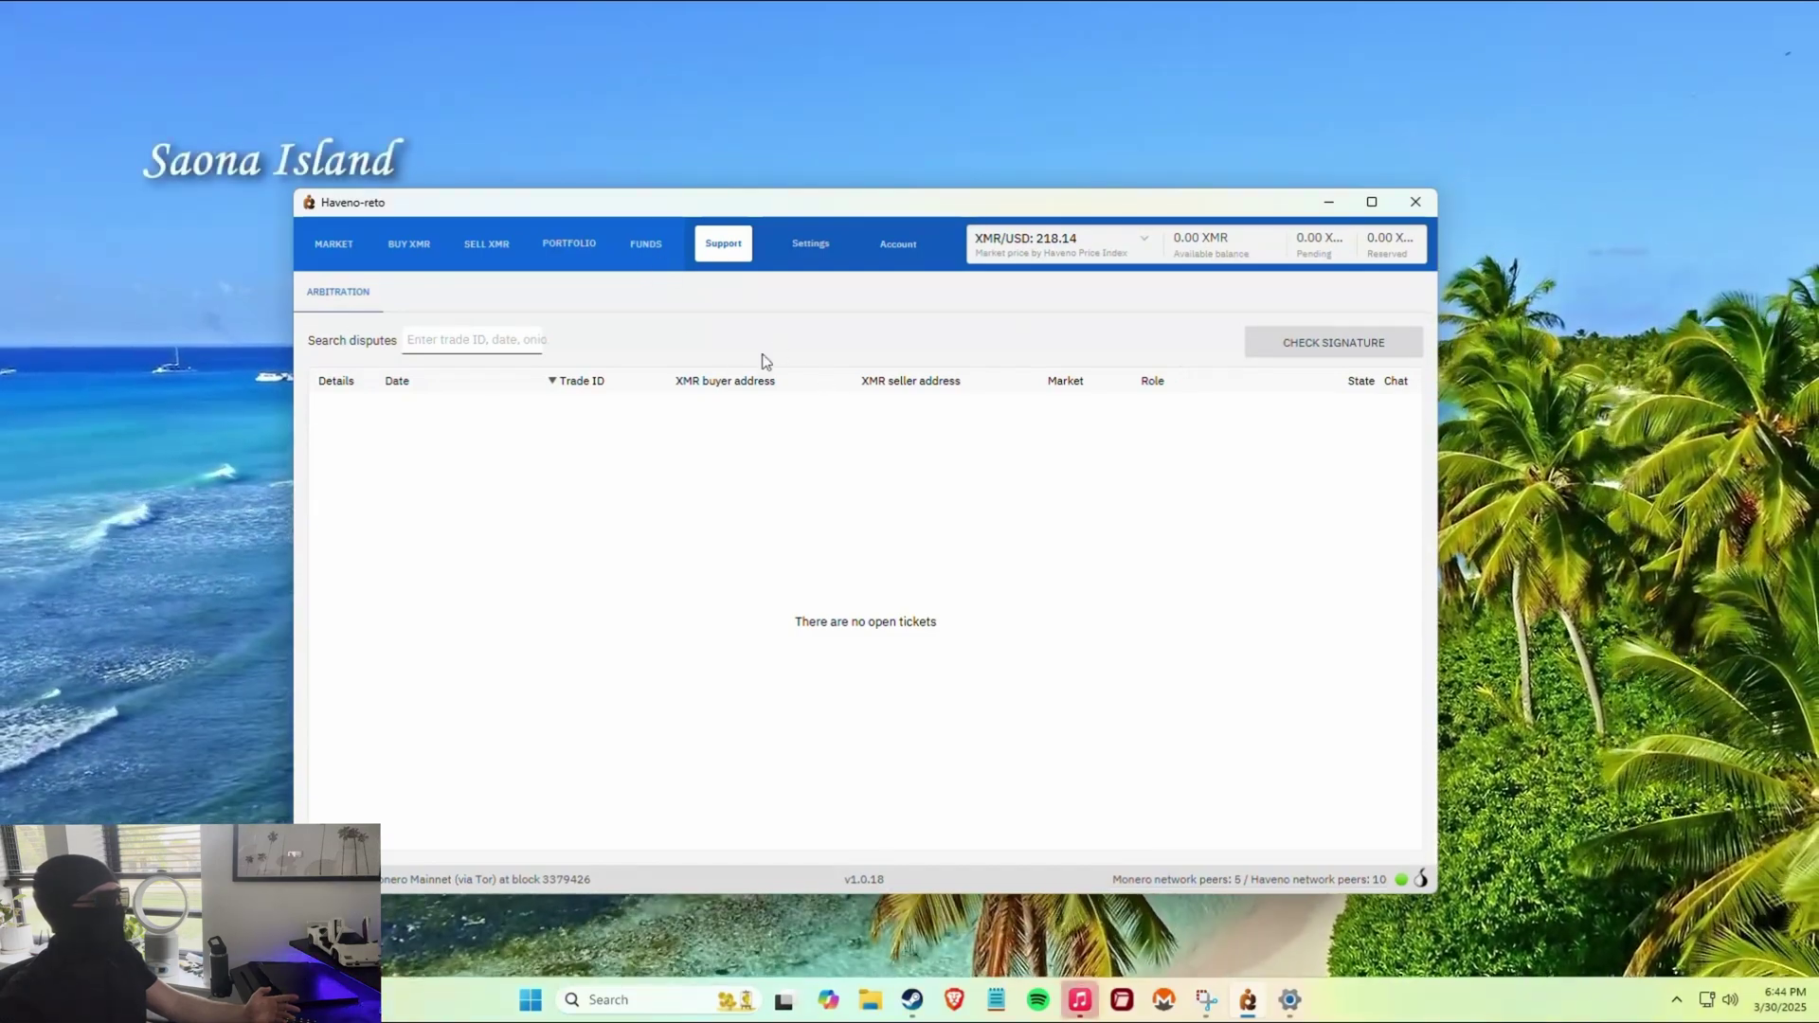
left_click(817, 257)
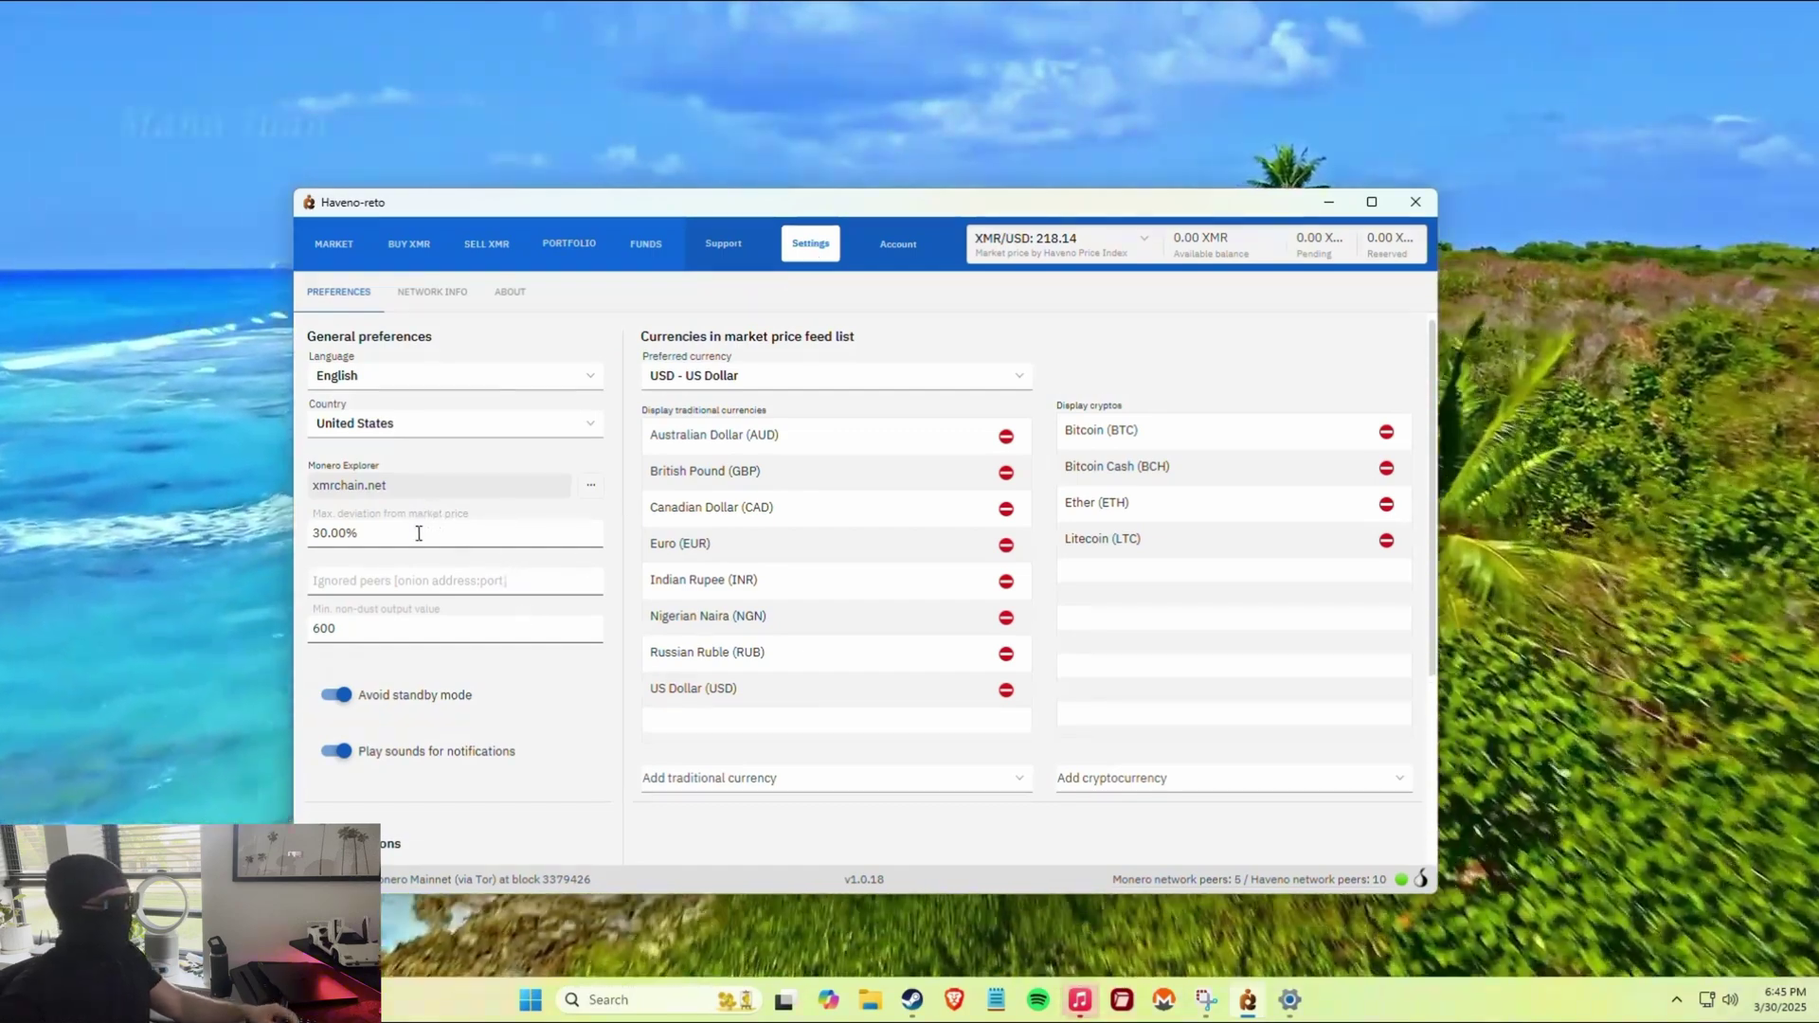
Enter 60 as the max market-price deviation and dismiss the 'higher than 50% not allowed' warning.
left_click_drag(418, 531, 319, 533)
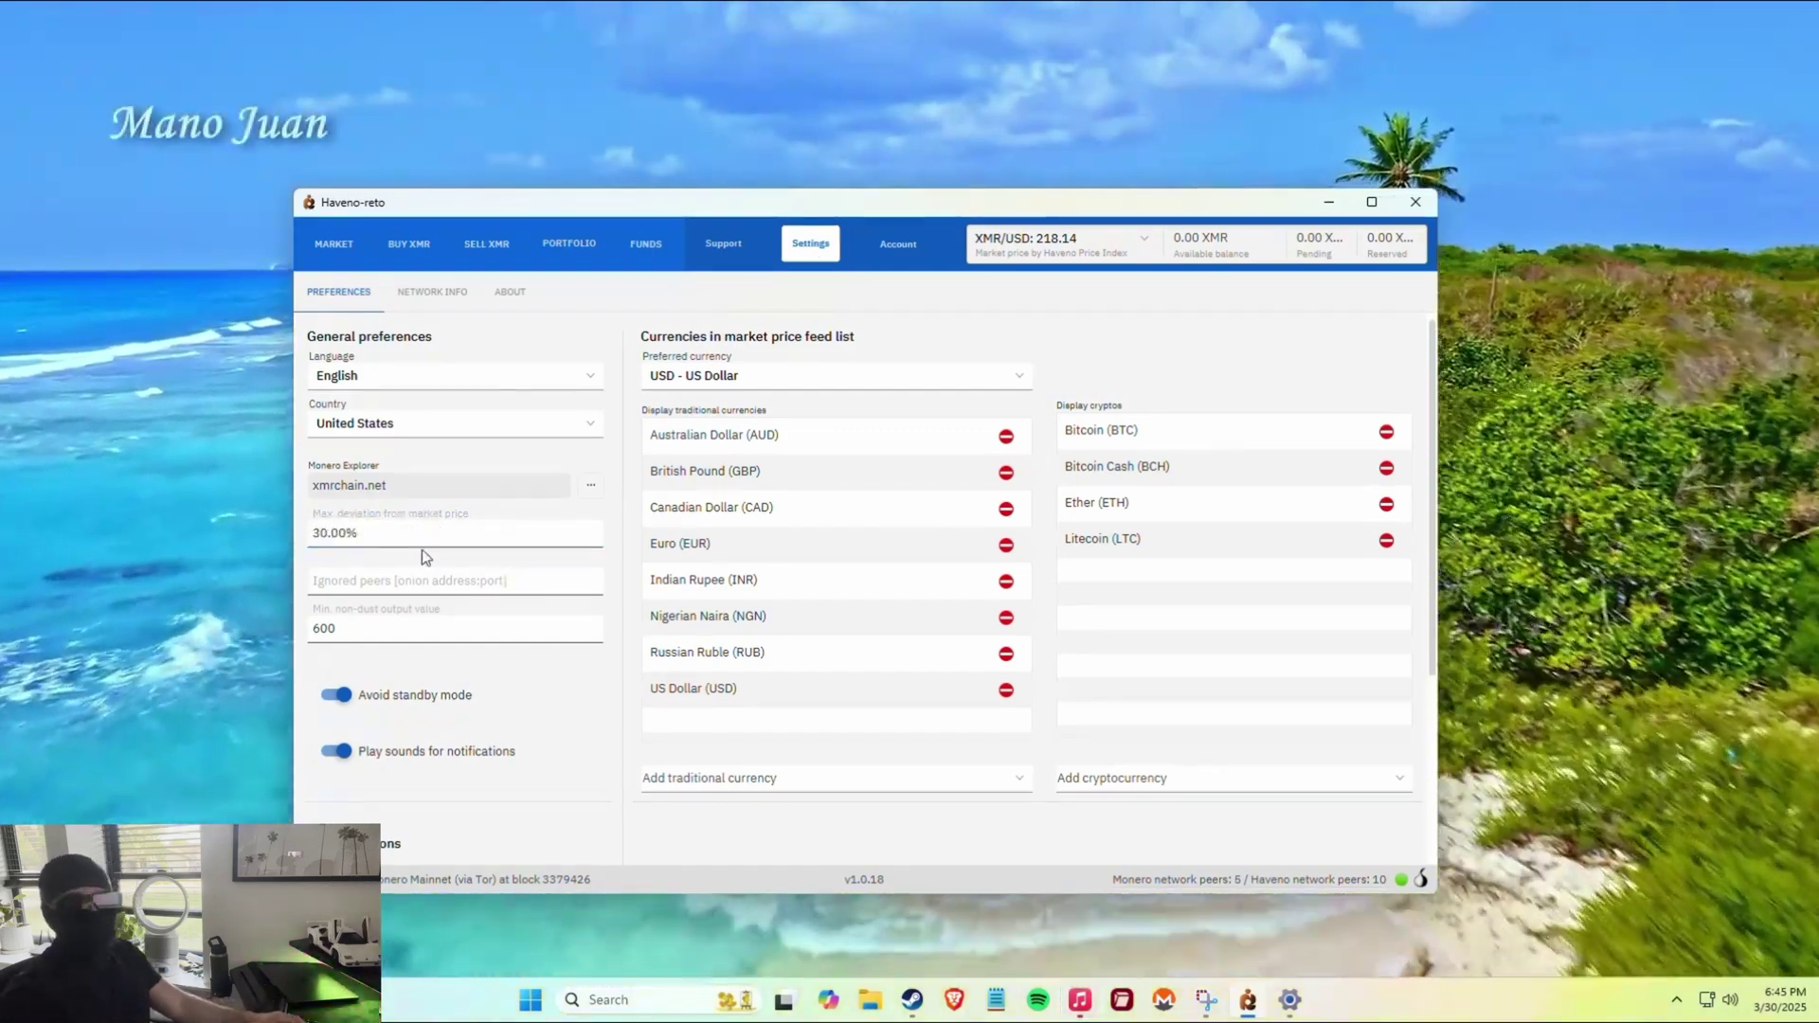
left_click(365, 532)
double_click(337, 532)
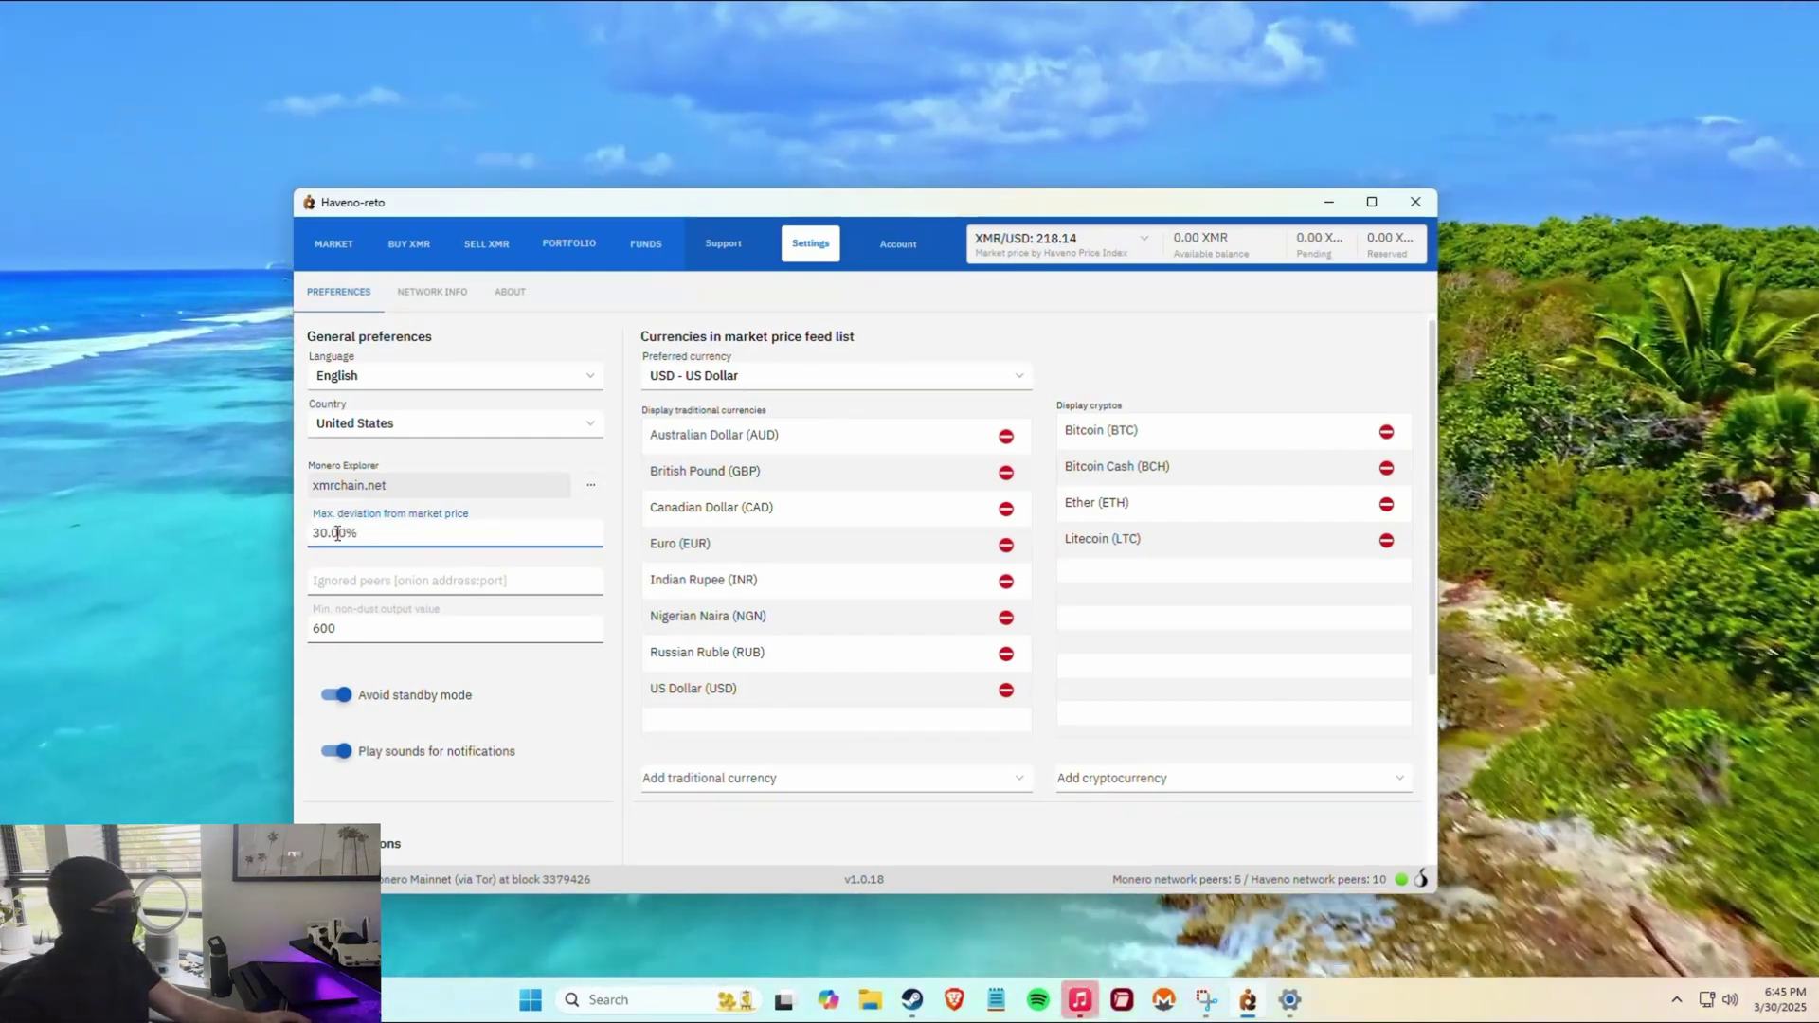
type("60")
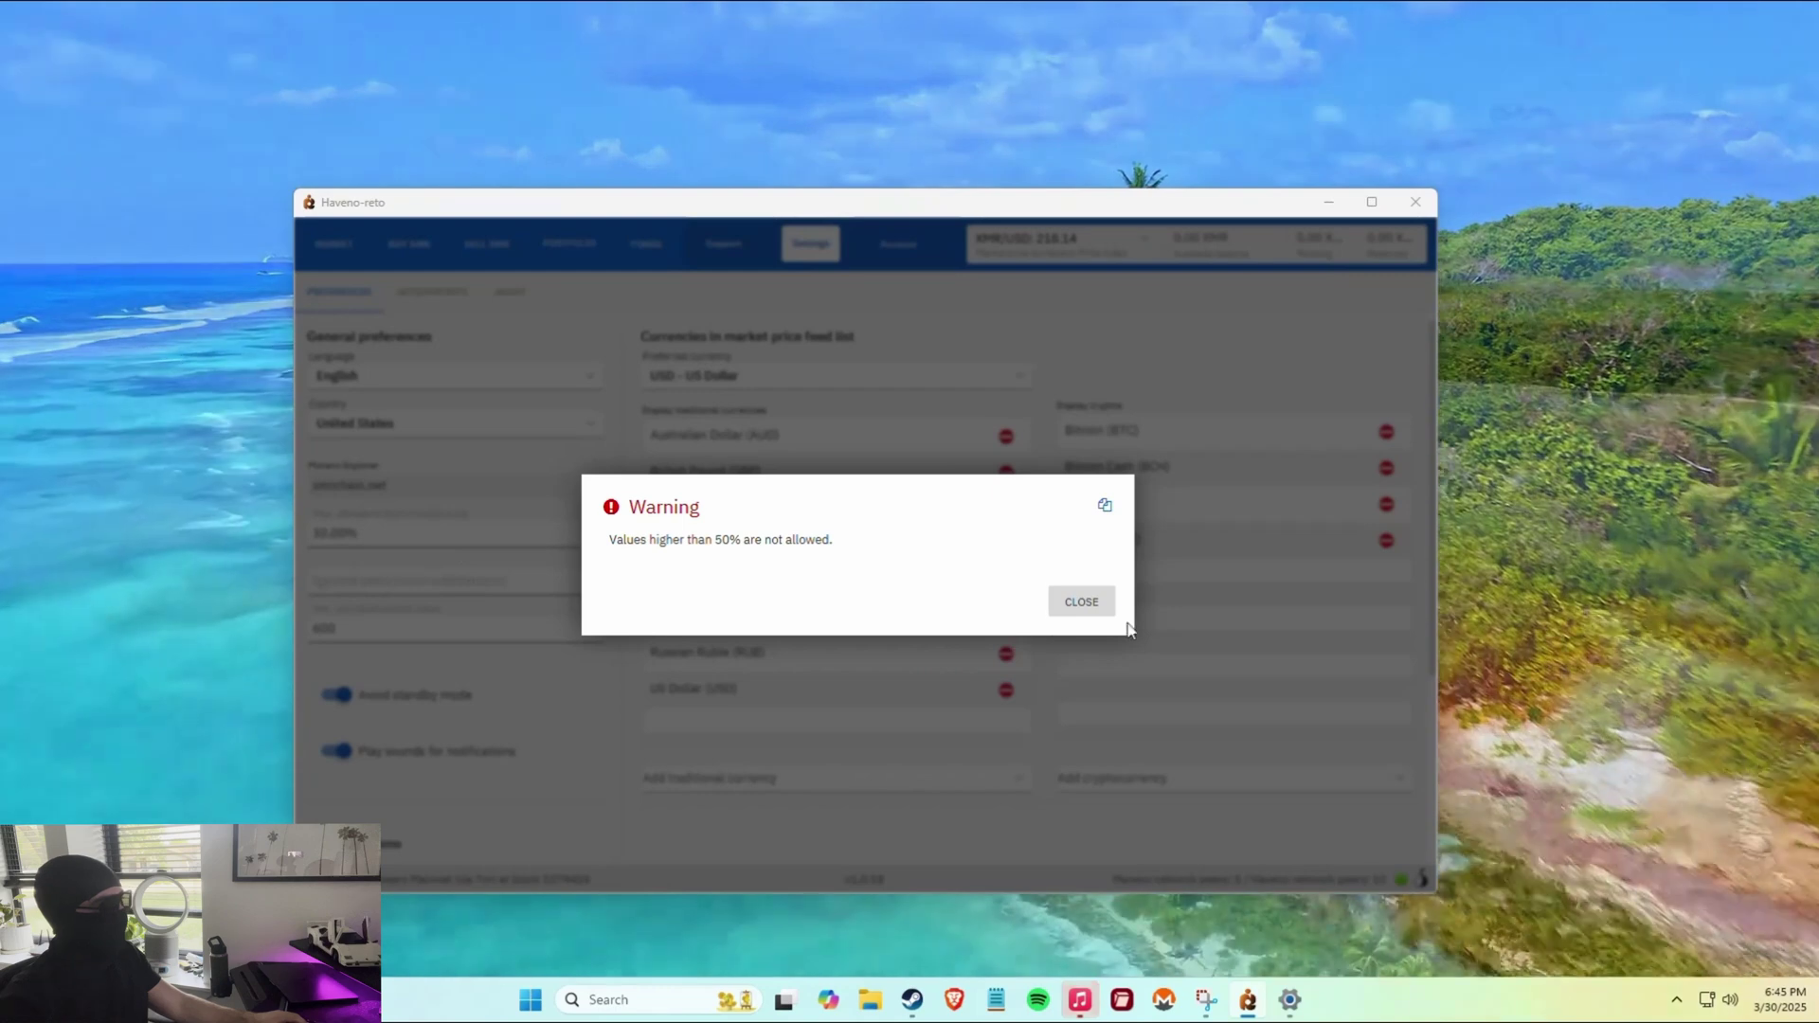
left_click(1060, 603)
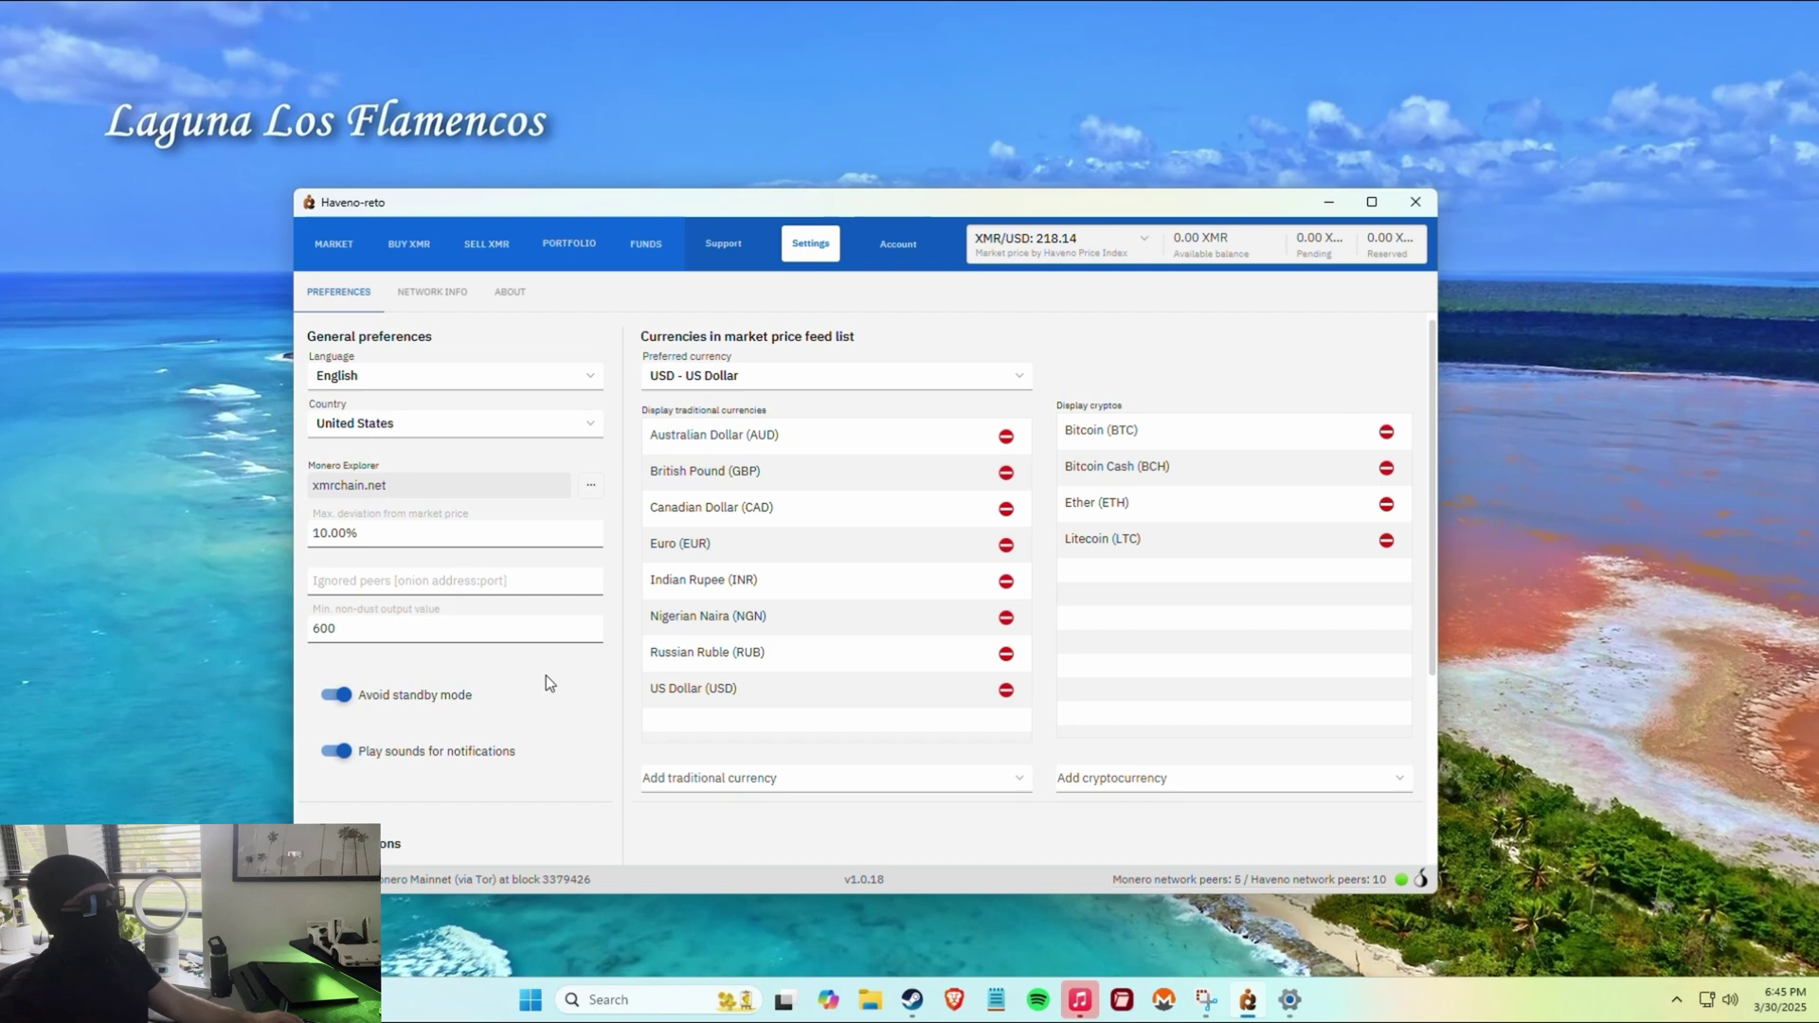
Turn on Use dark mode and Use animations in the Display options.
scroll(545, 675, "down", 5)
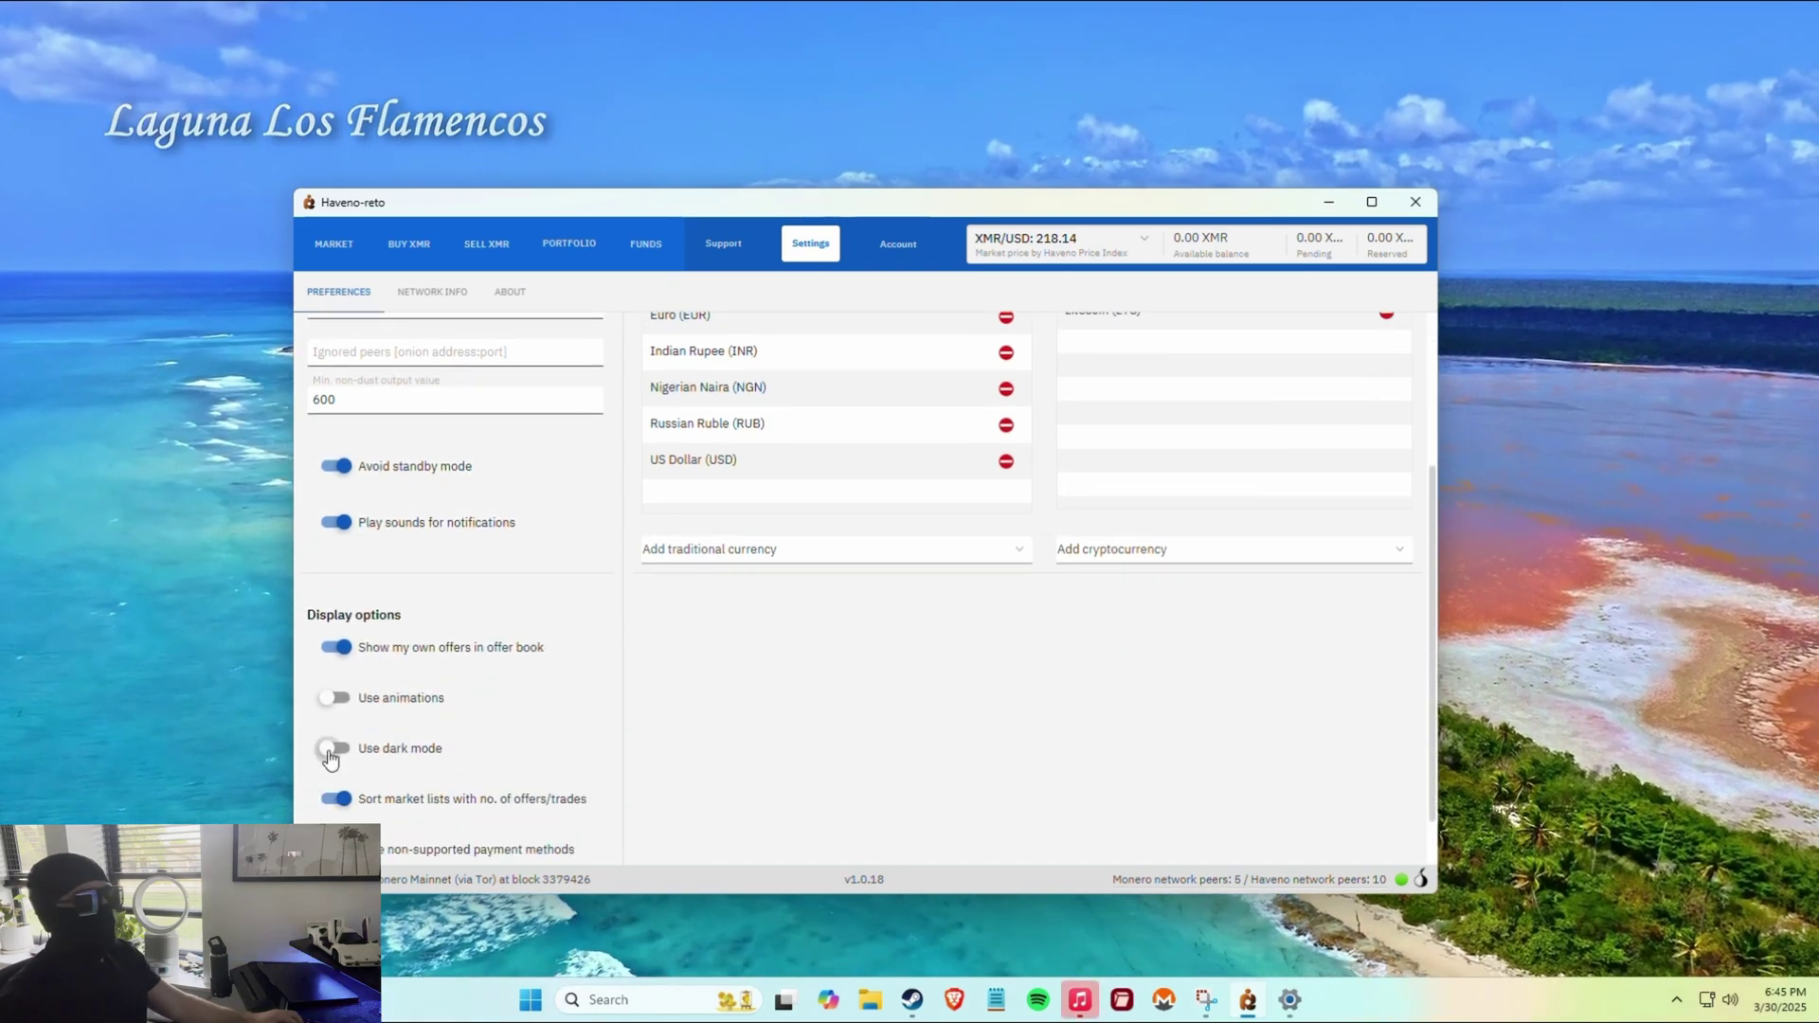
left_click(334, 748)
scroll(752, 713, "up", 4)
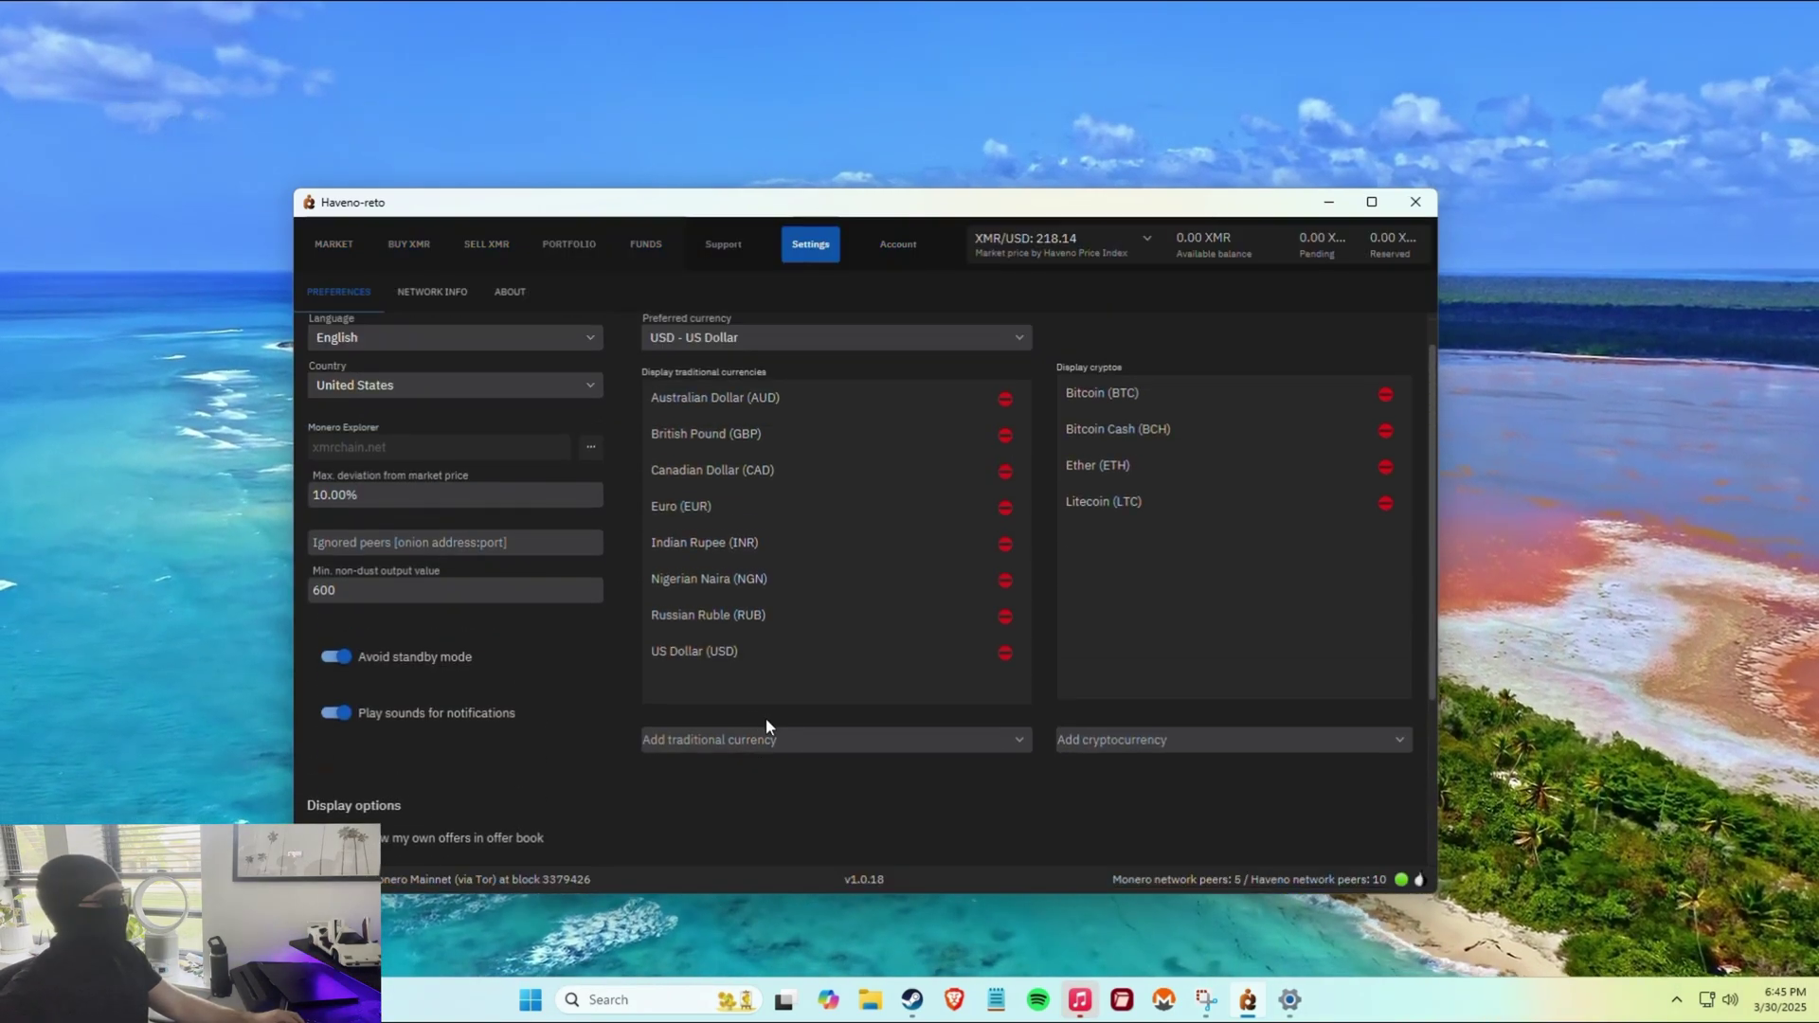
scroll(645, 708, "down", 5)
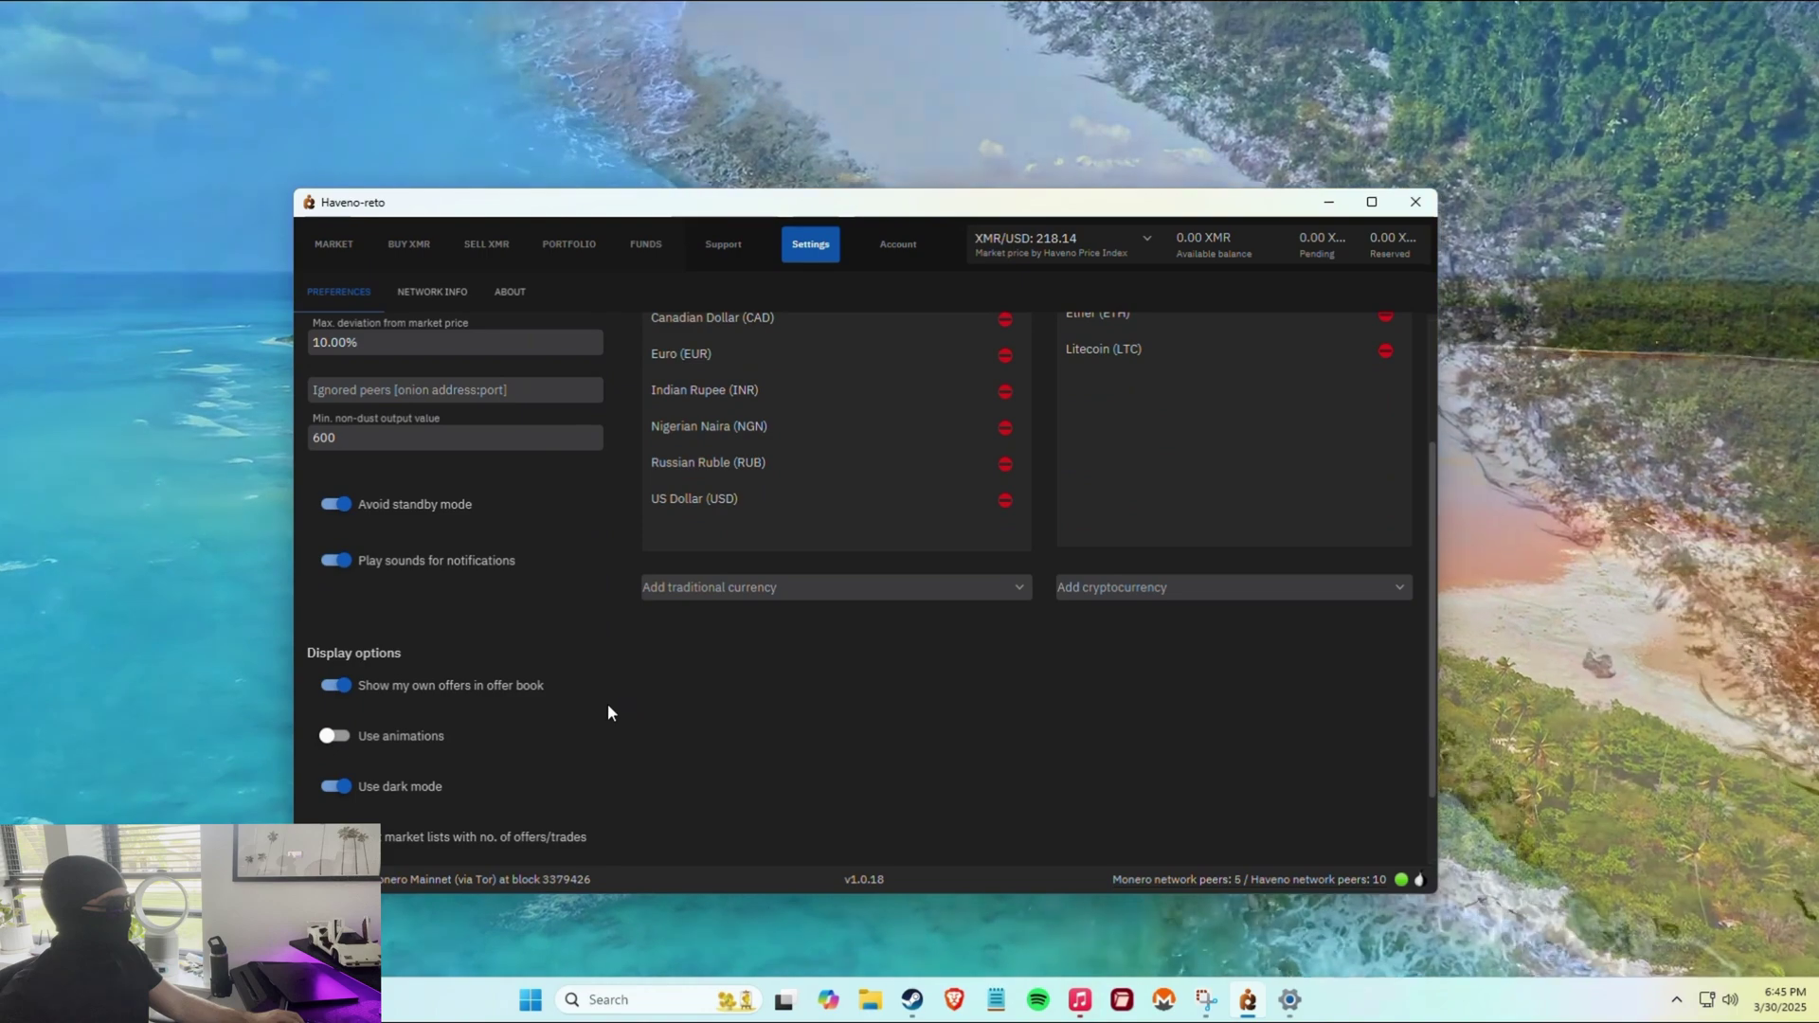
scroll(569, 703, "down", 2)
left_click(334, 659)
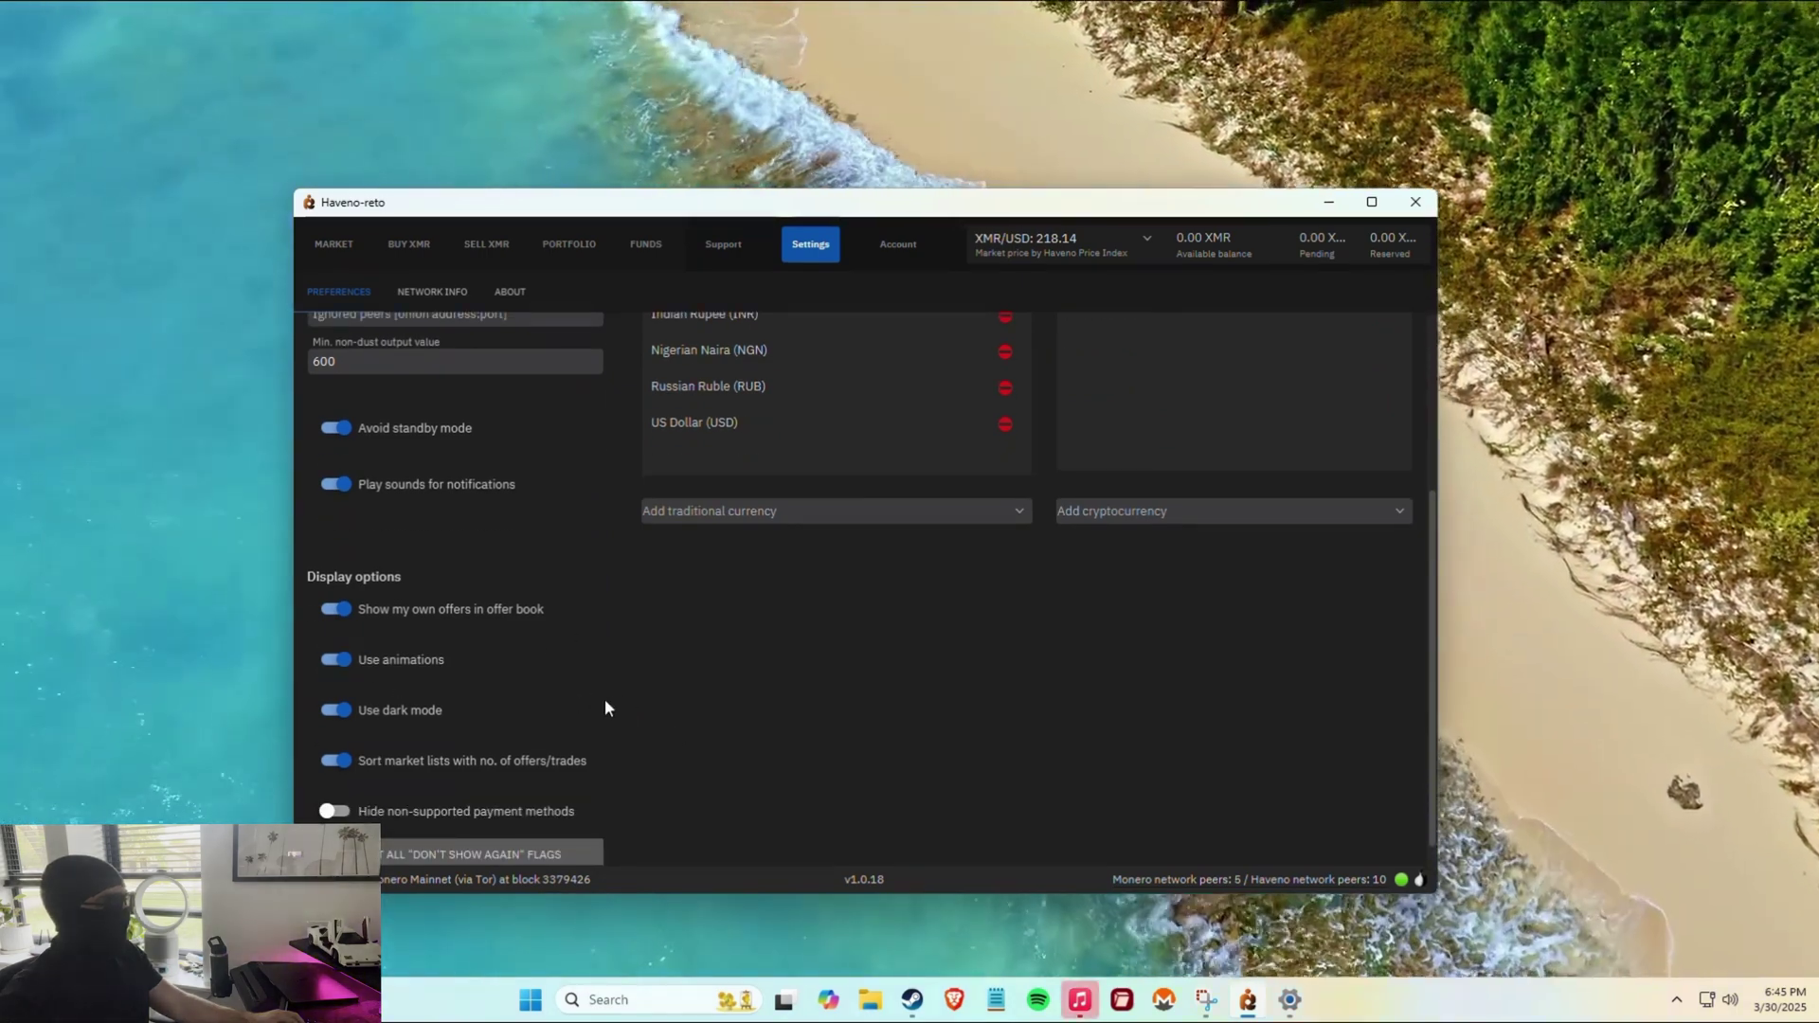
Review the preferences, then bring up the Network Info page listing connected Monero nodes.
scroll(606, 706, "down", 1)
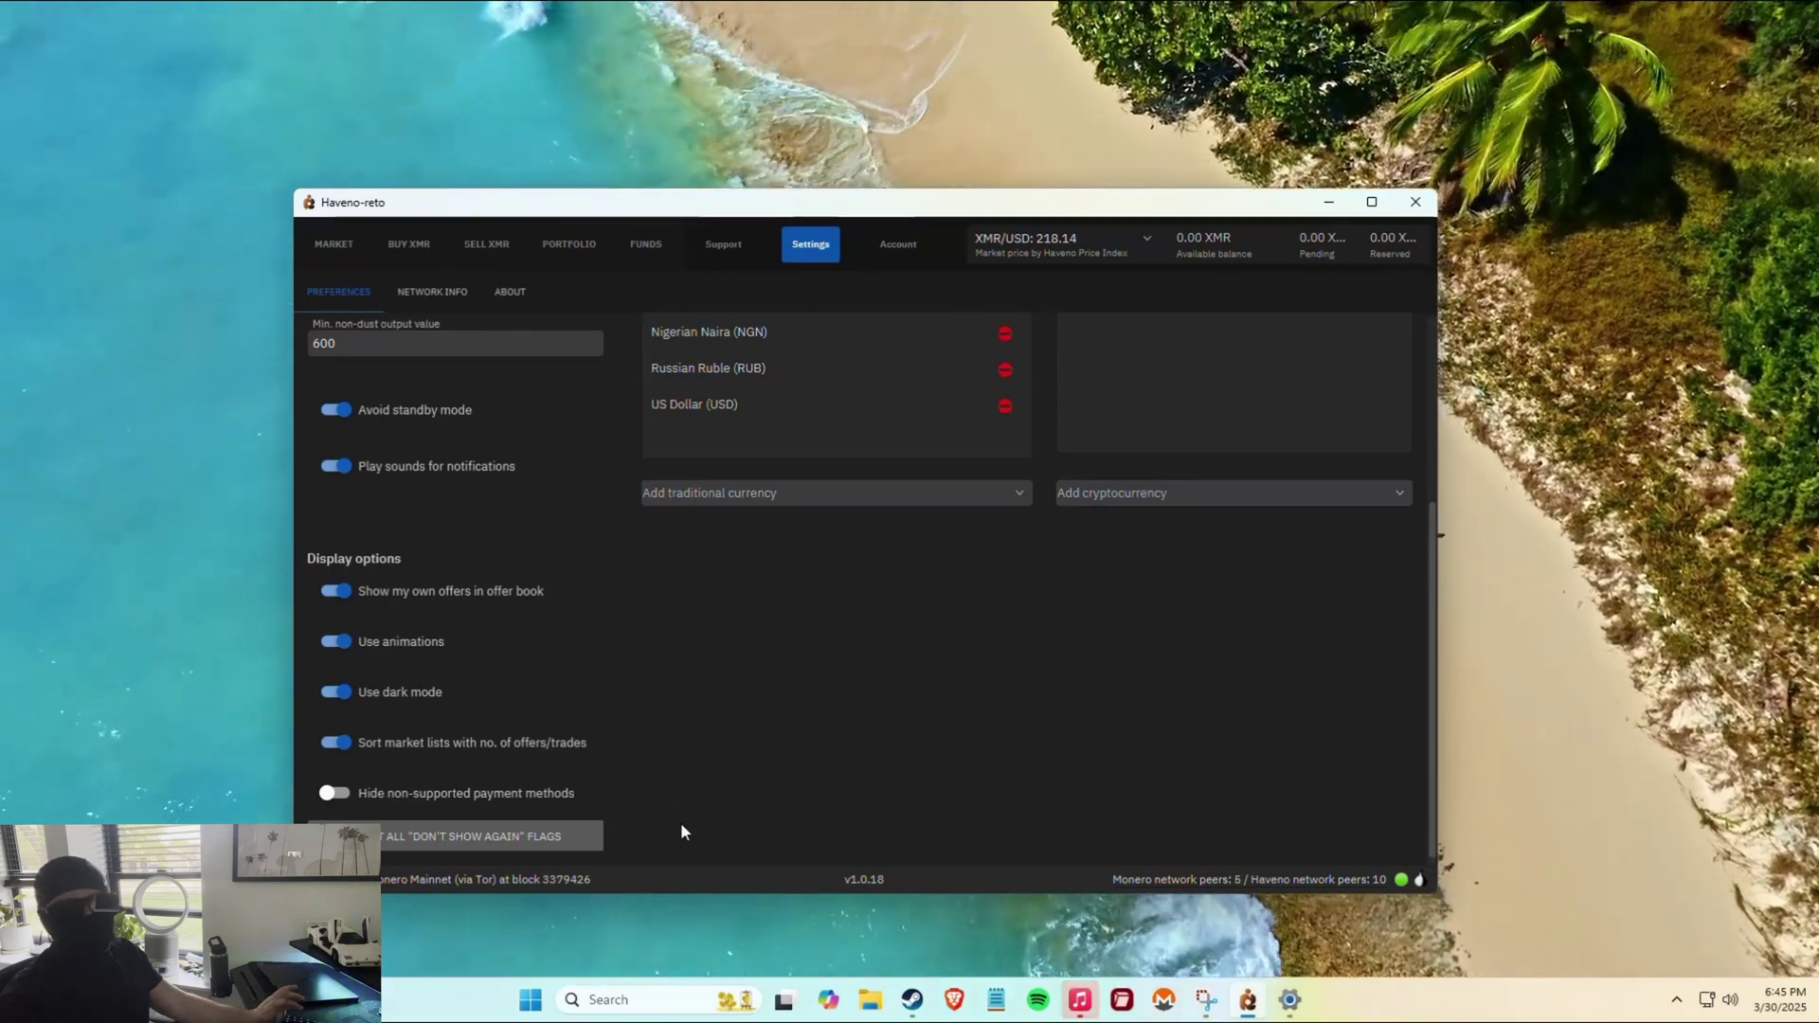
scroll(681, 823, "up", 5)
scroll(686, 830, "down", 5)
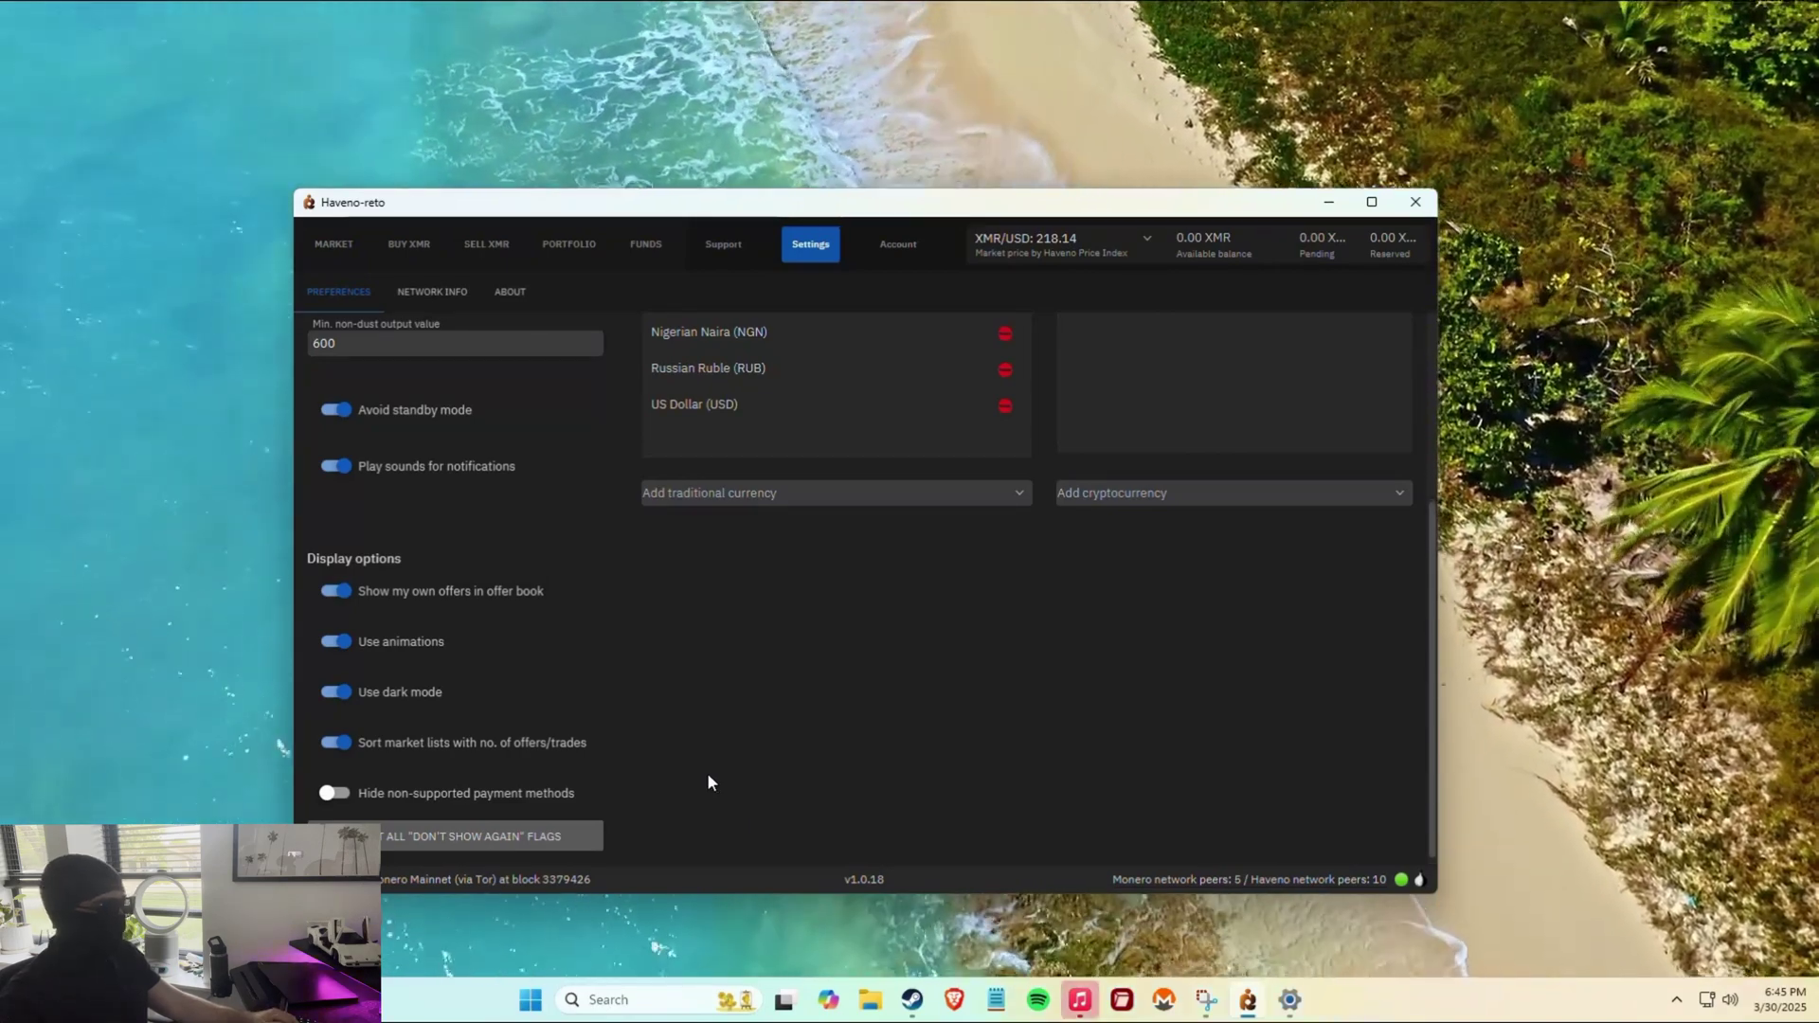
scroll(691, 777, "up", 3)
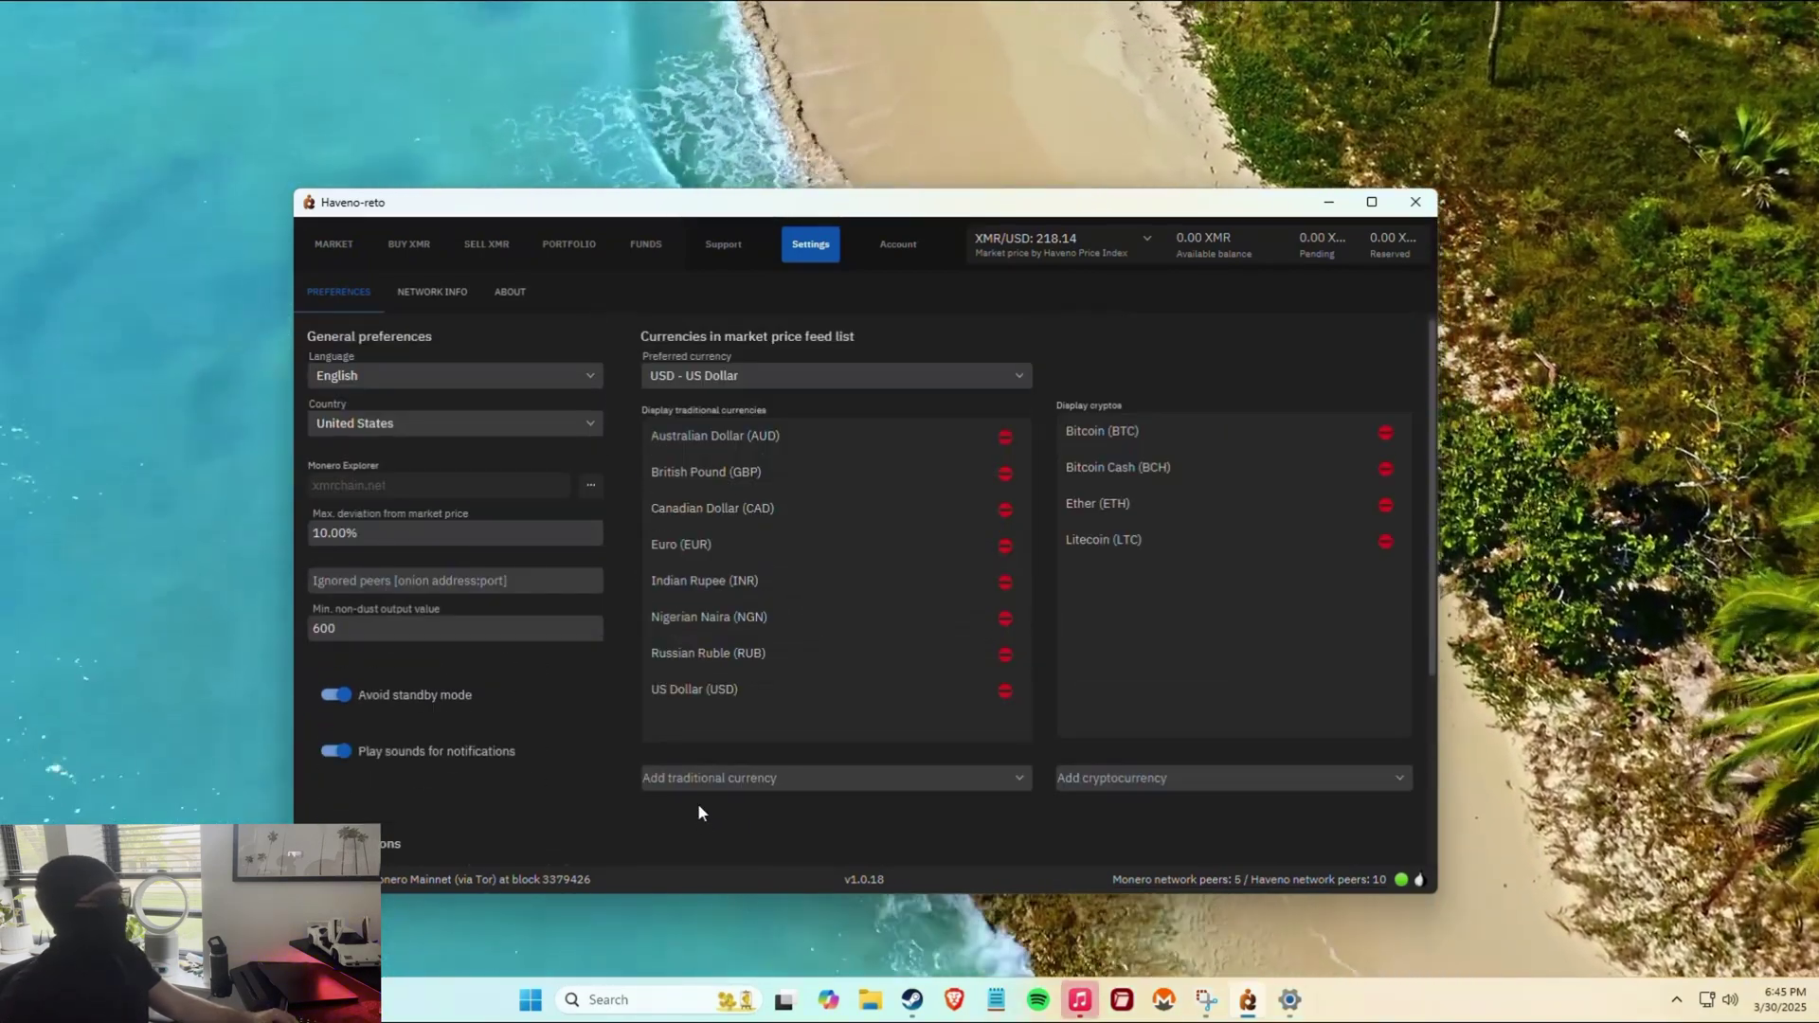
scroll(663, 802, "down", 1)
scroll(626, 796, "up", 1)
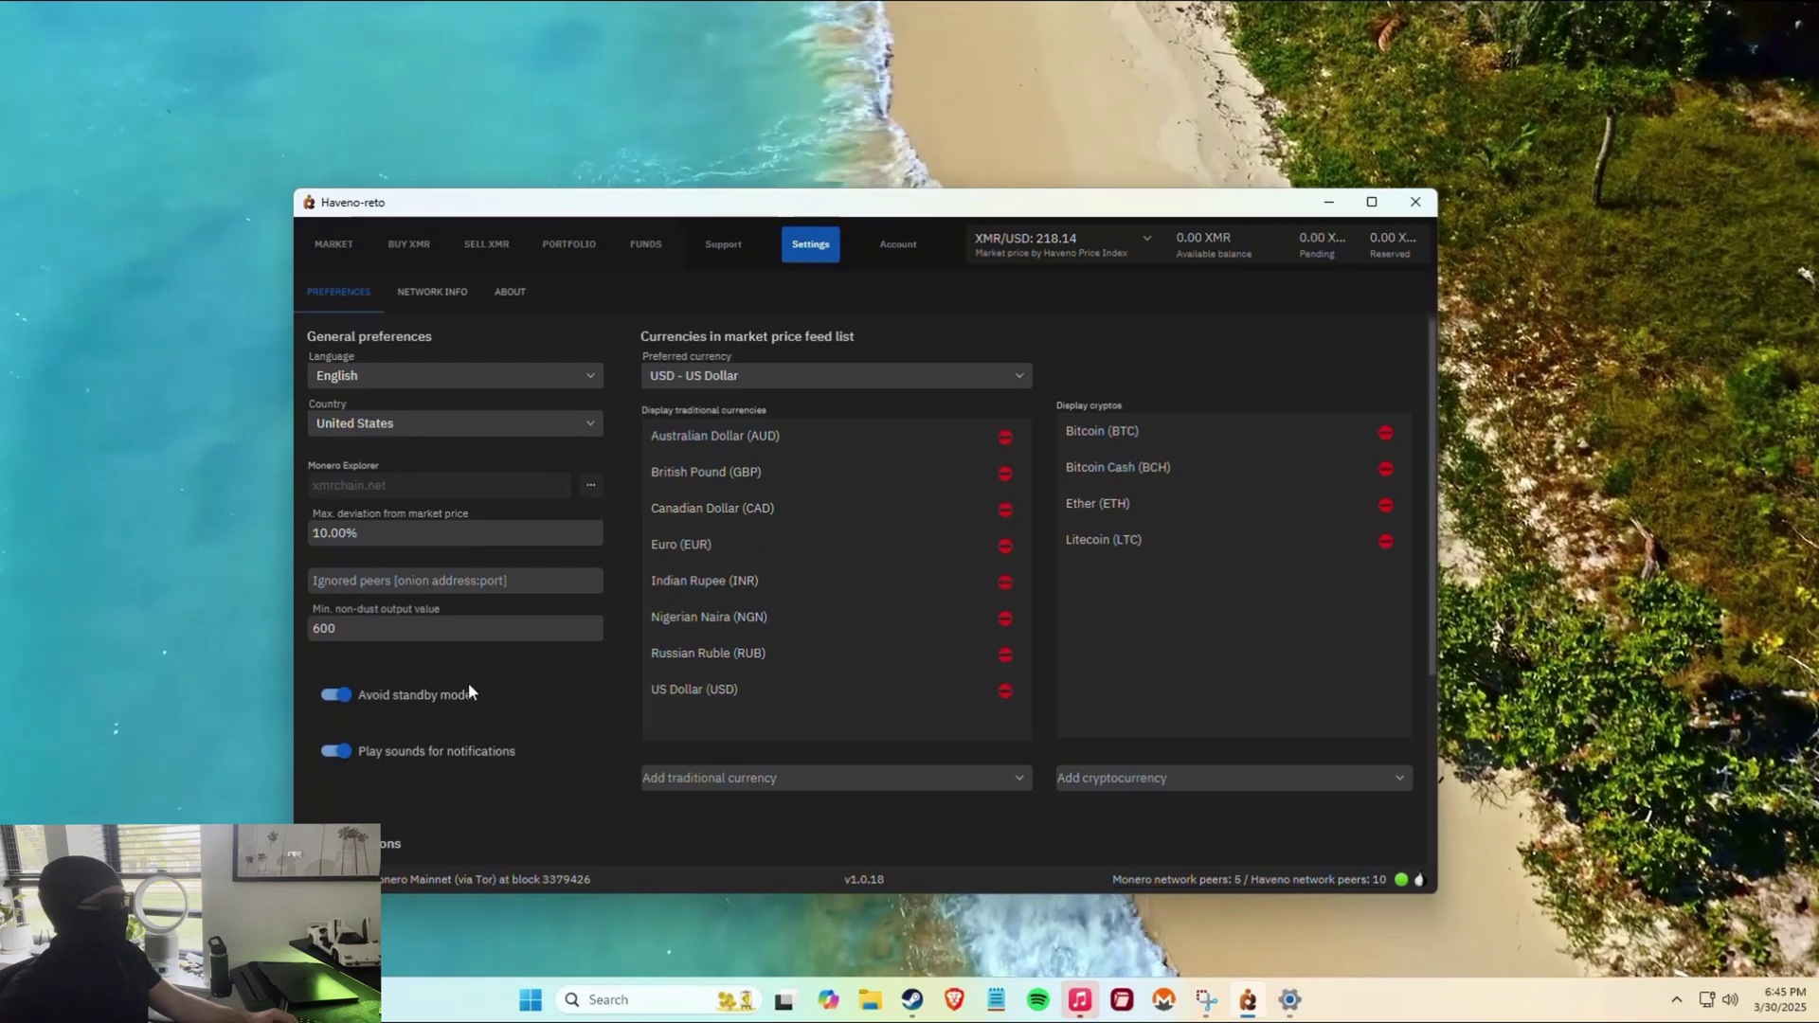
left_click(404, 296)
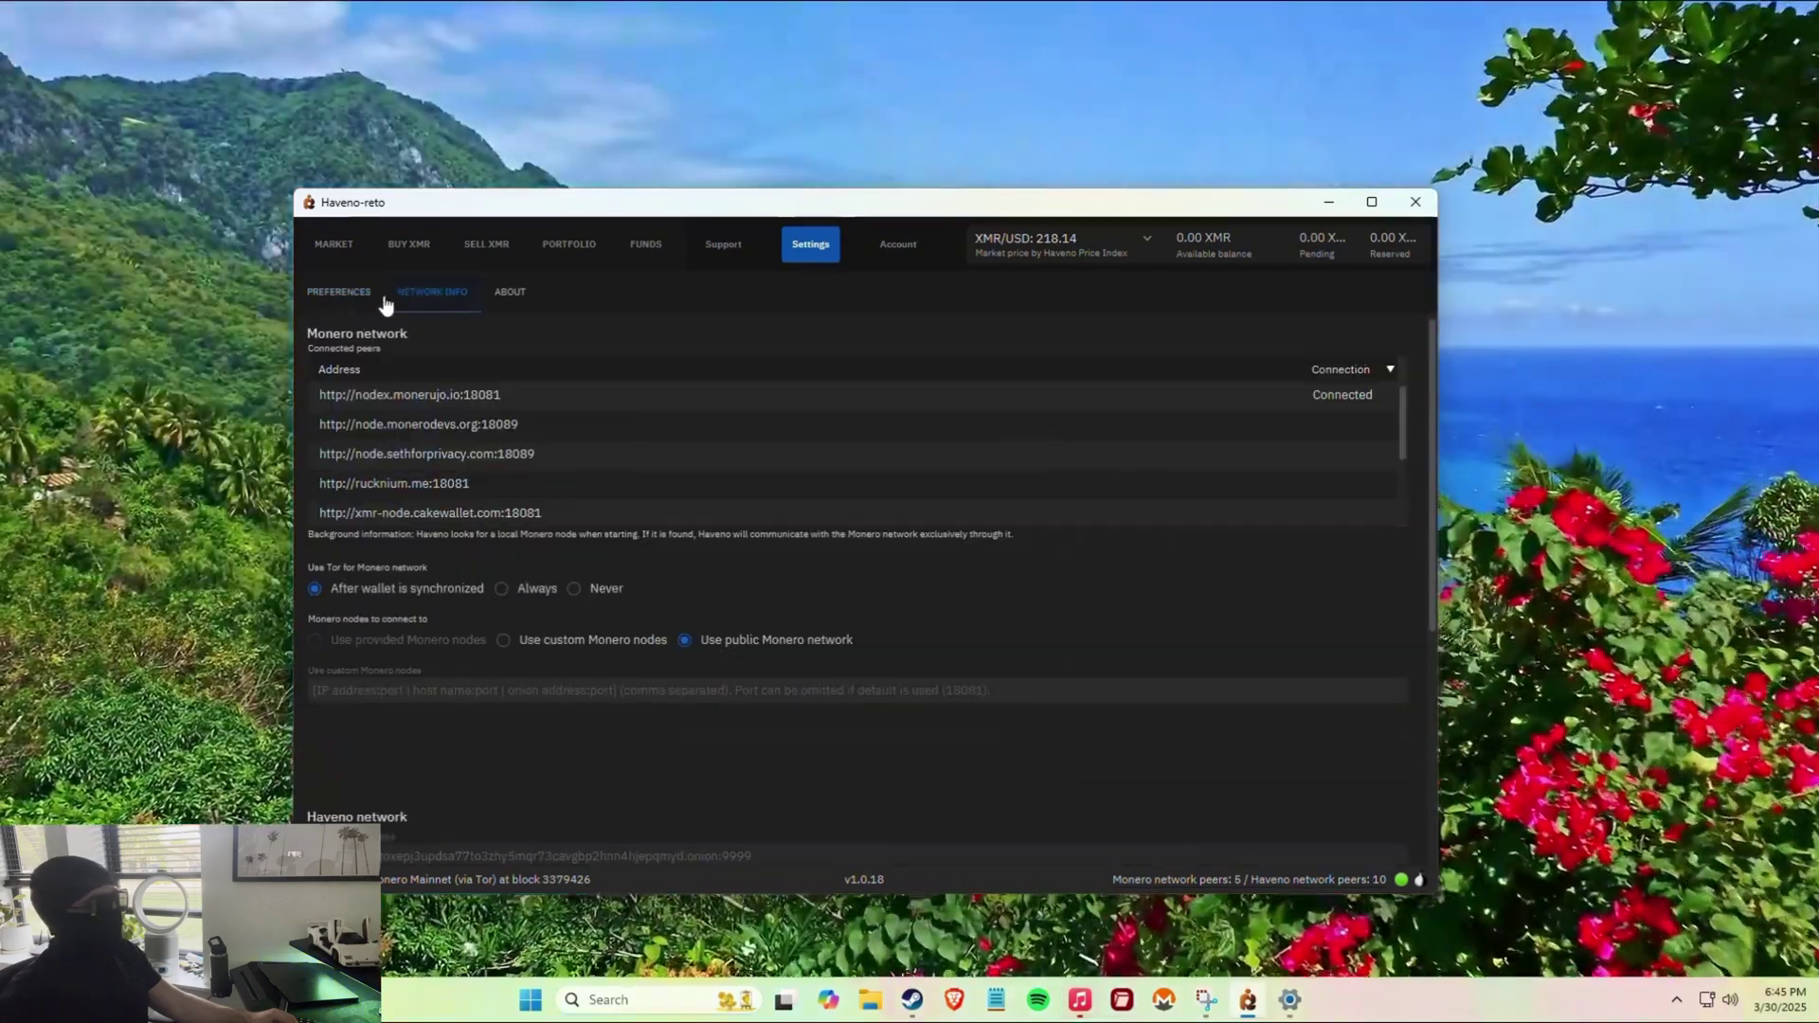
Go from Preferences to Support and close the dispute Background information notice.
left_click(345, 293)
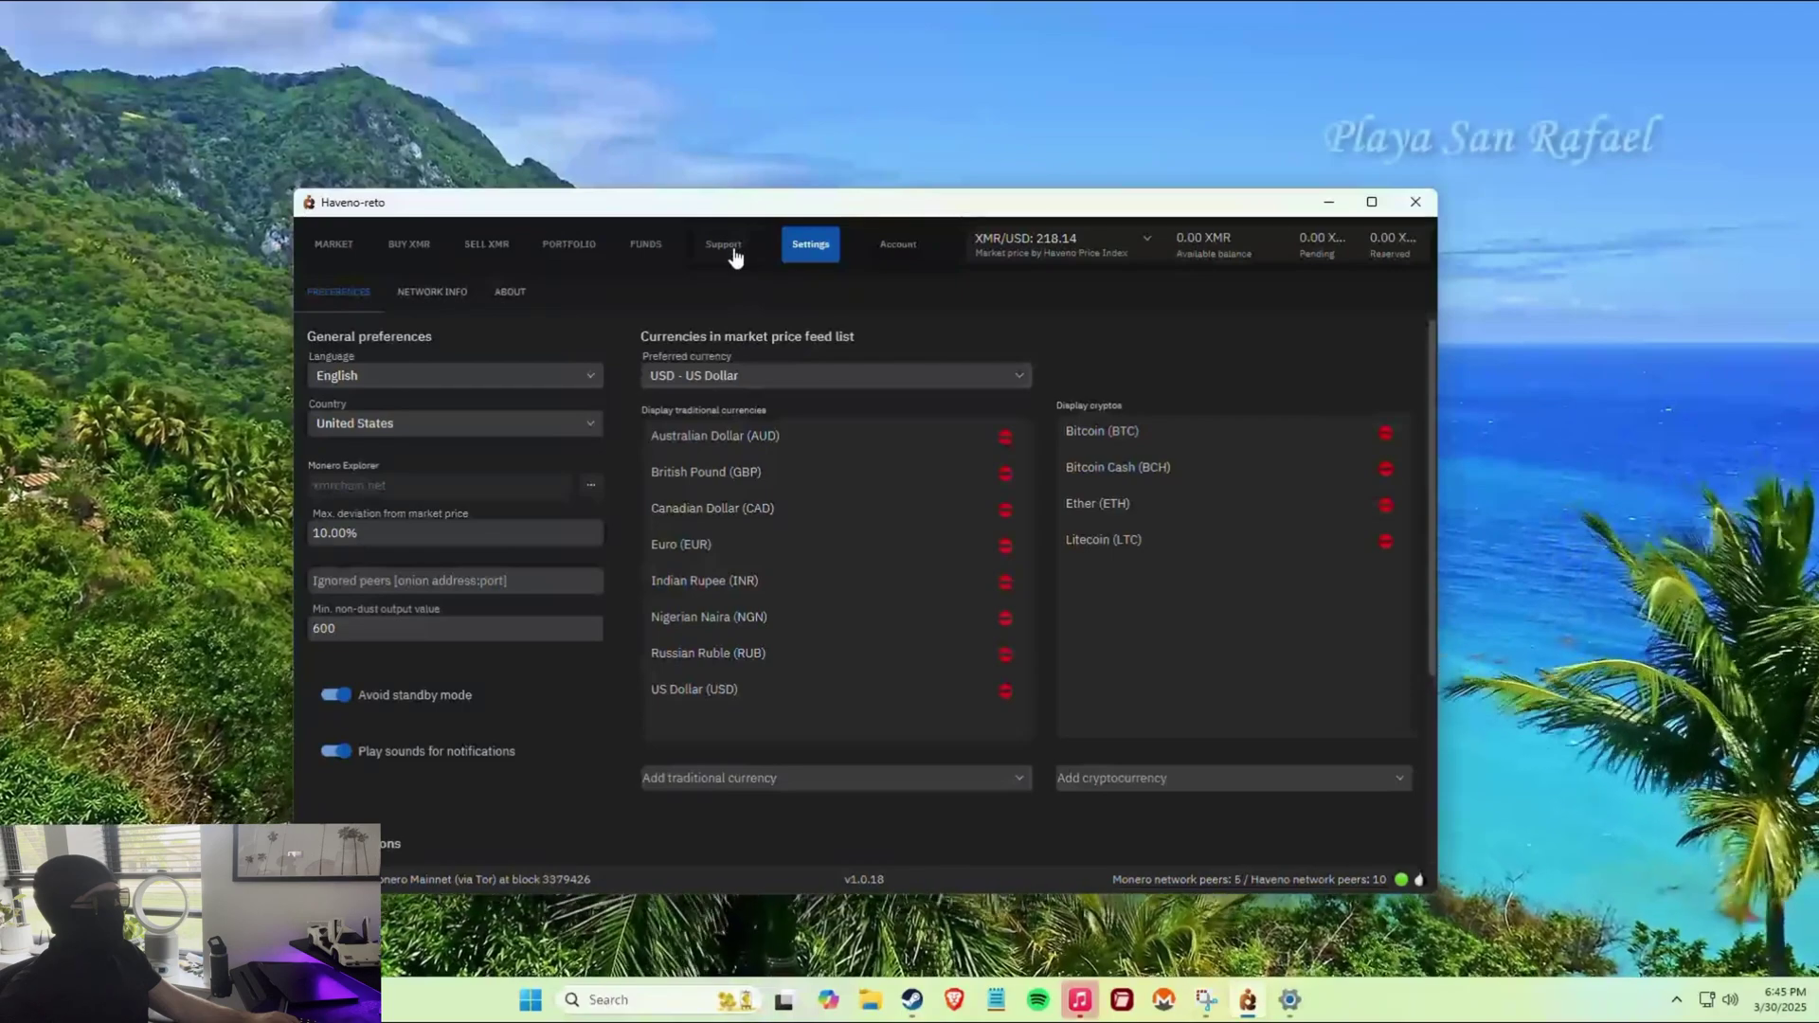
left_click(717, 241)
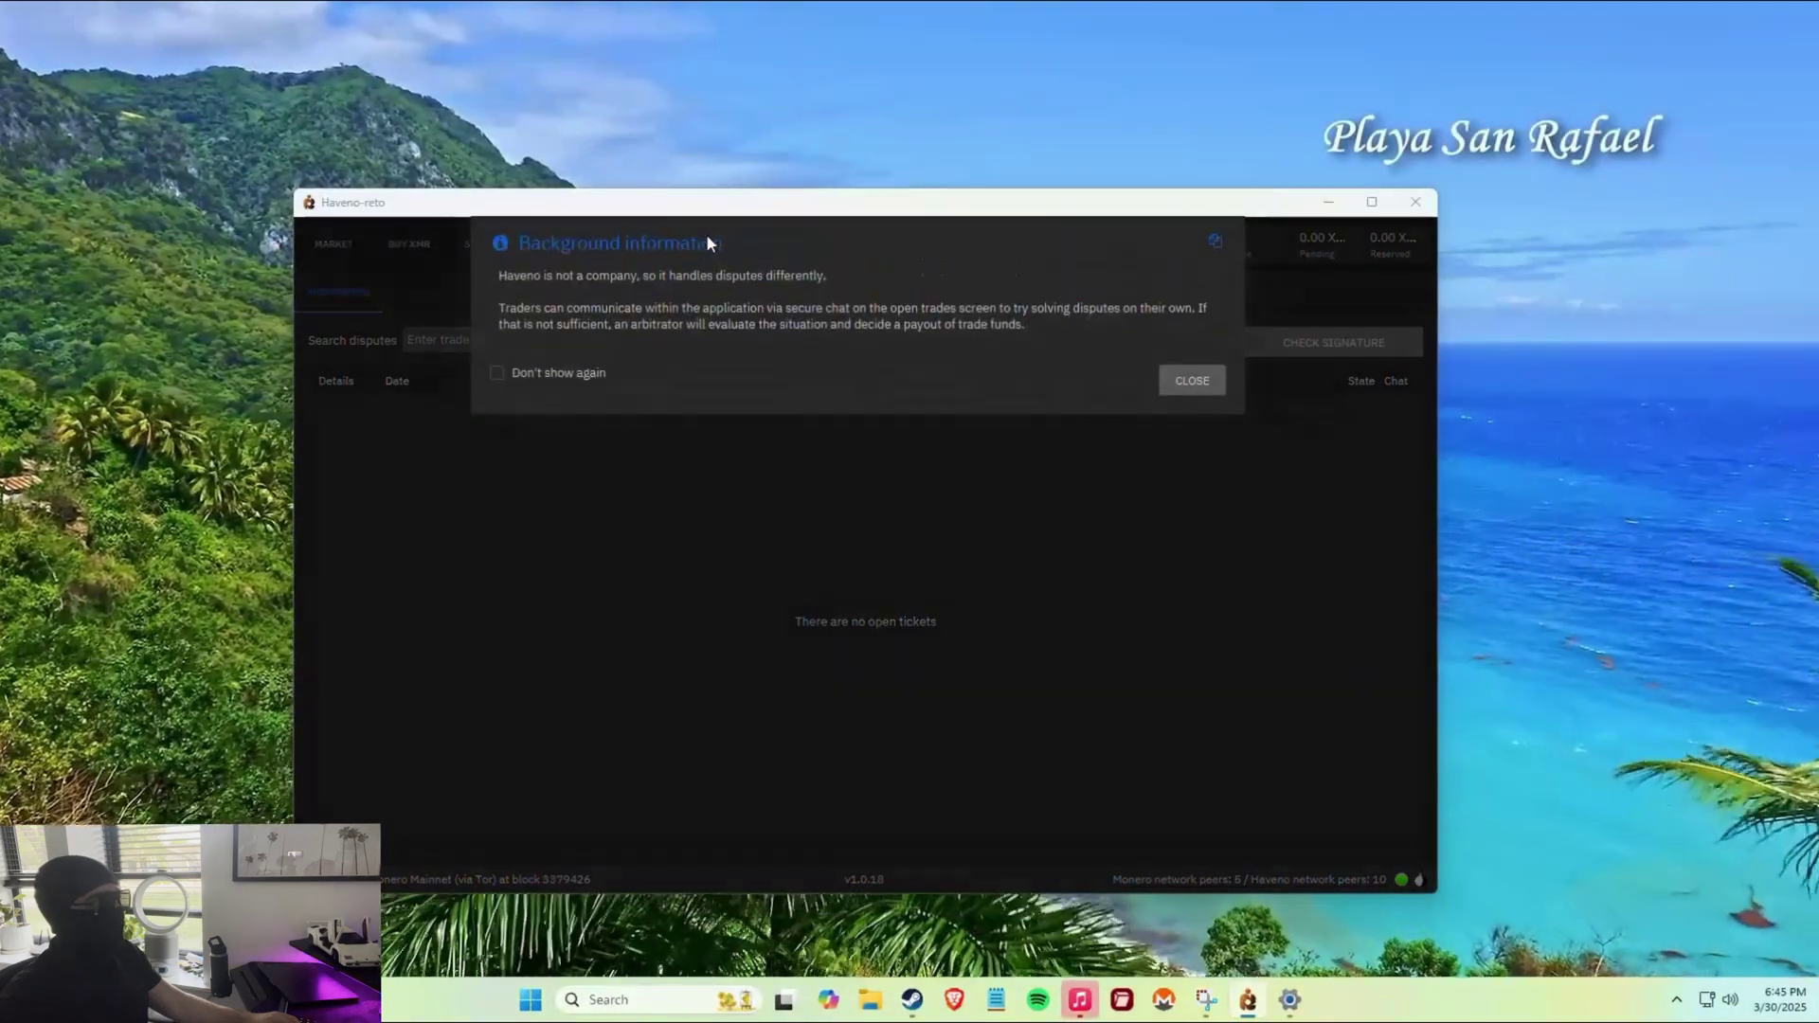
left_click_drag(498, 275, 973, 336)
left_click(629, 332)
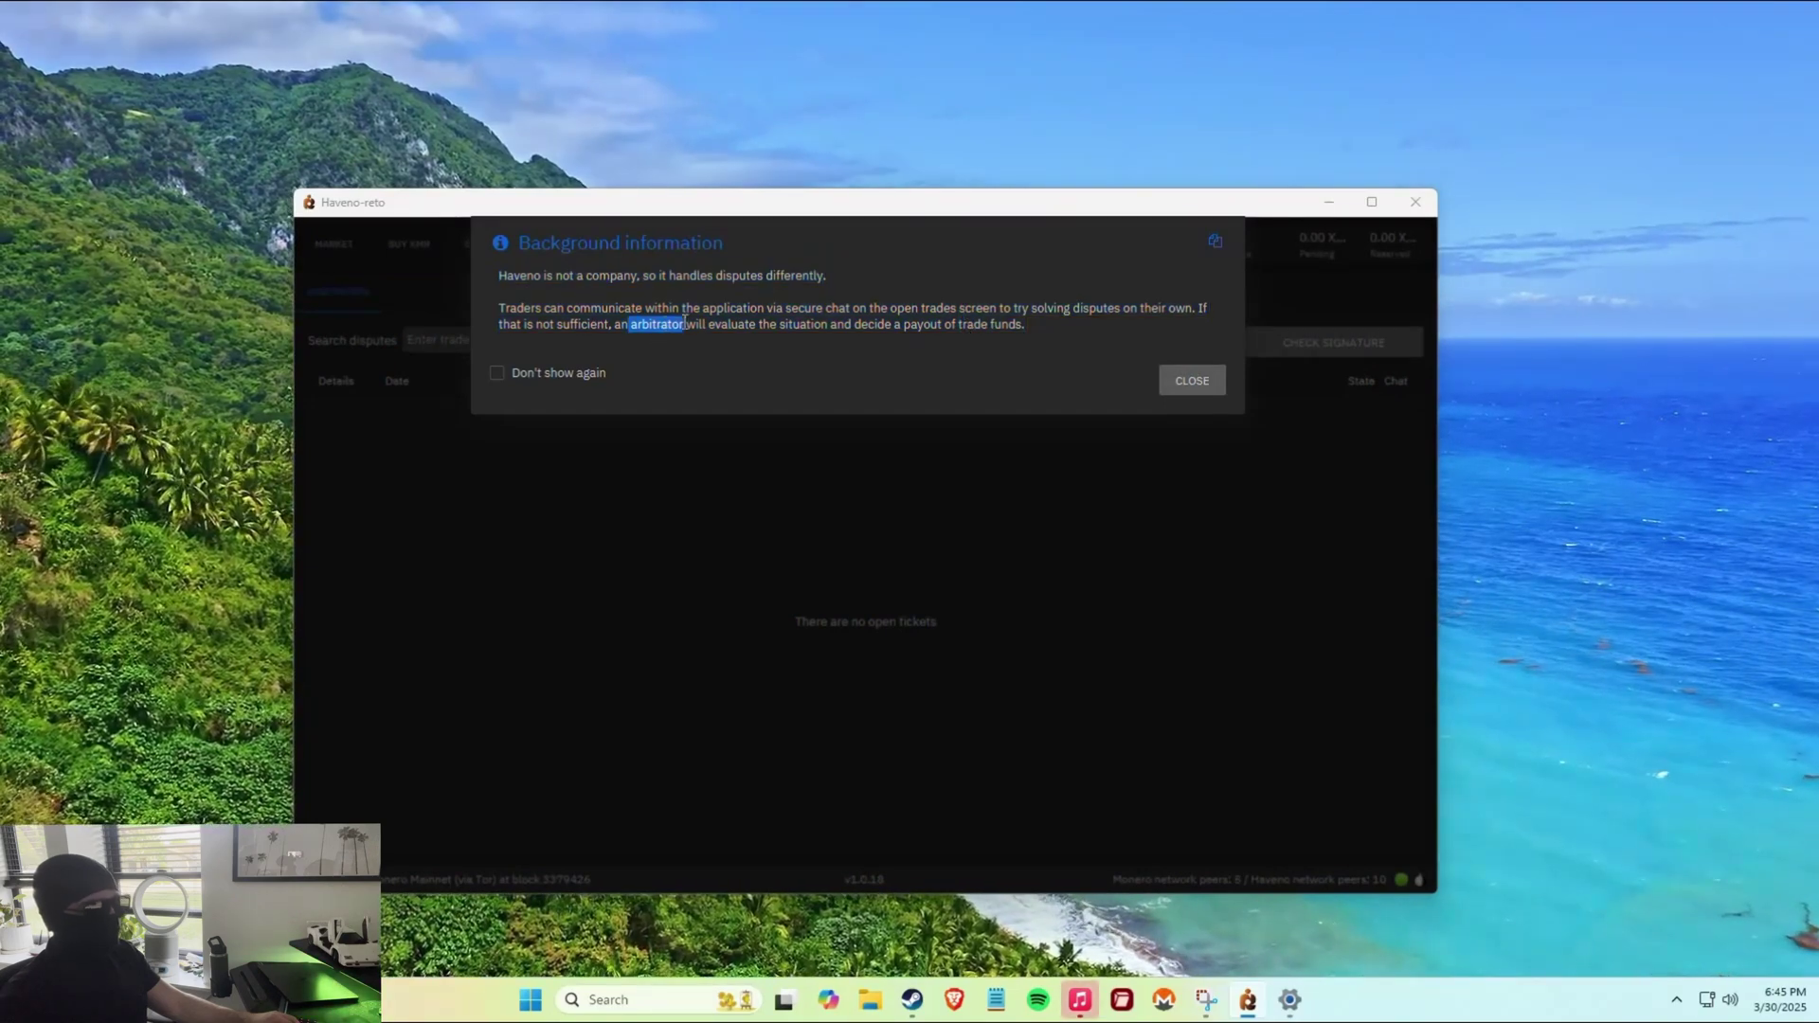
left_click_drag(862, 324, 1003, 324)
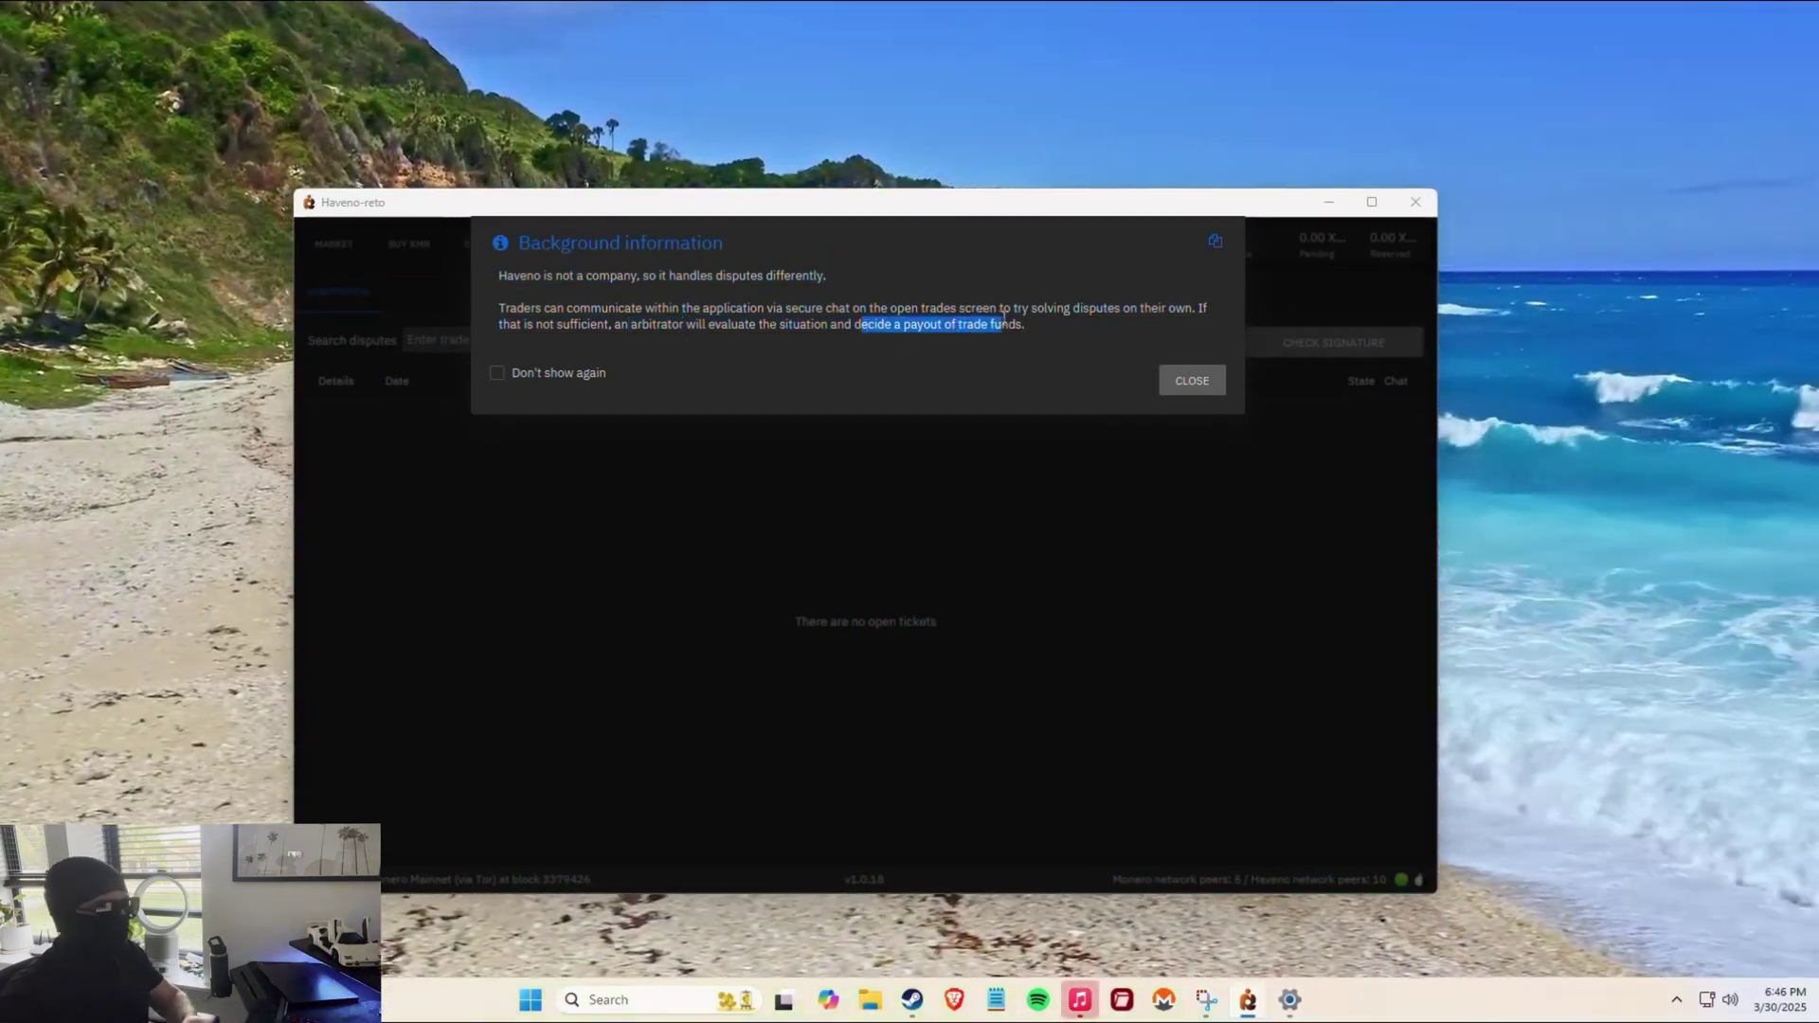
left_click(1196, 380)
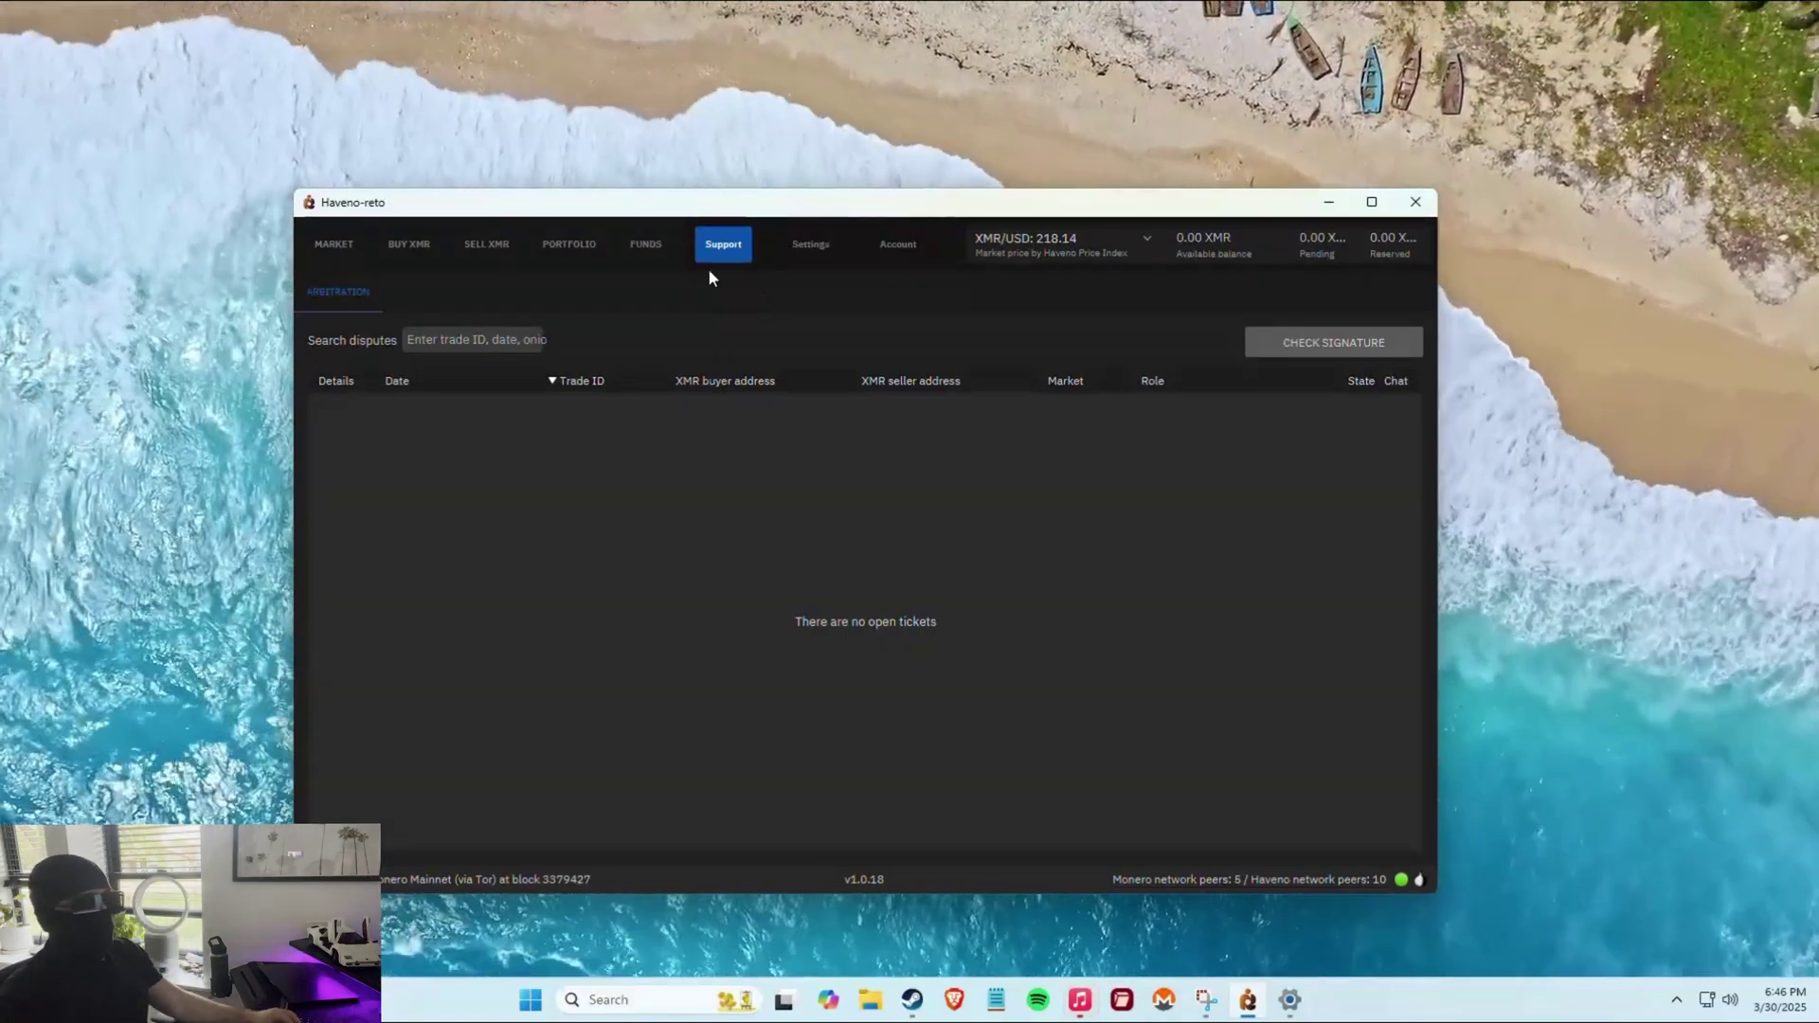
Browse the Funds sub-tabs and Portfolio, then bring up the Sell XMR offer form.
left_click(642, 248)
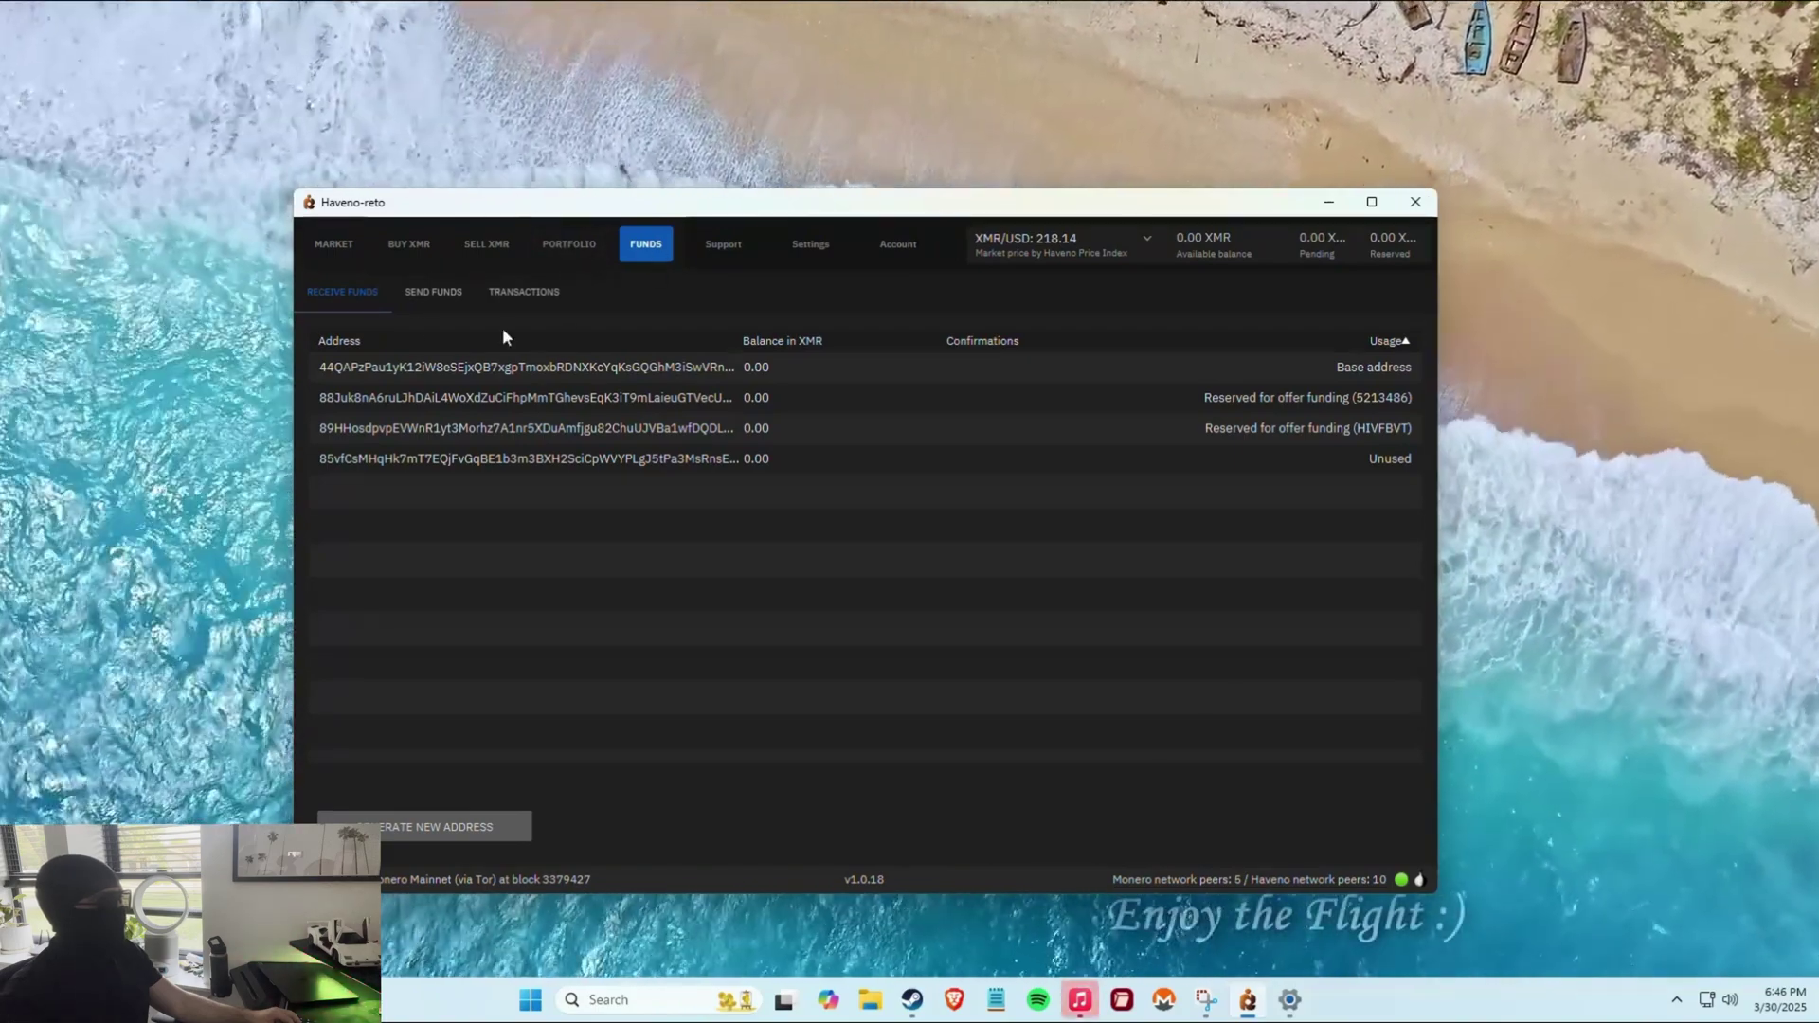
left_click(440, 296)
left_click(524, 296)
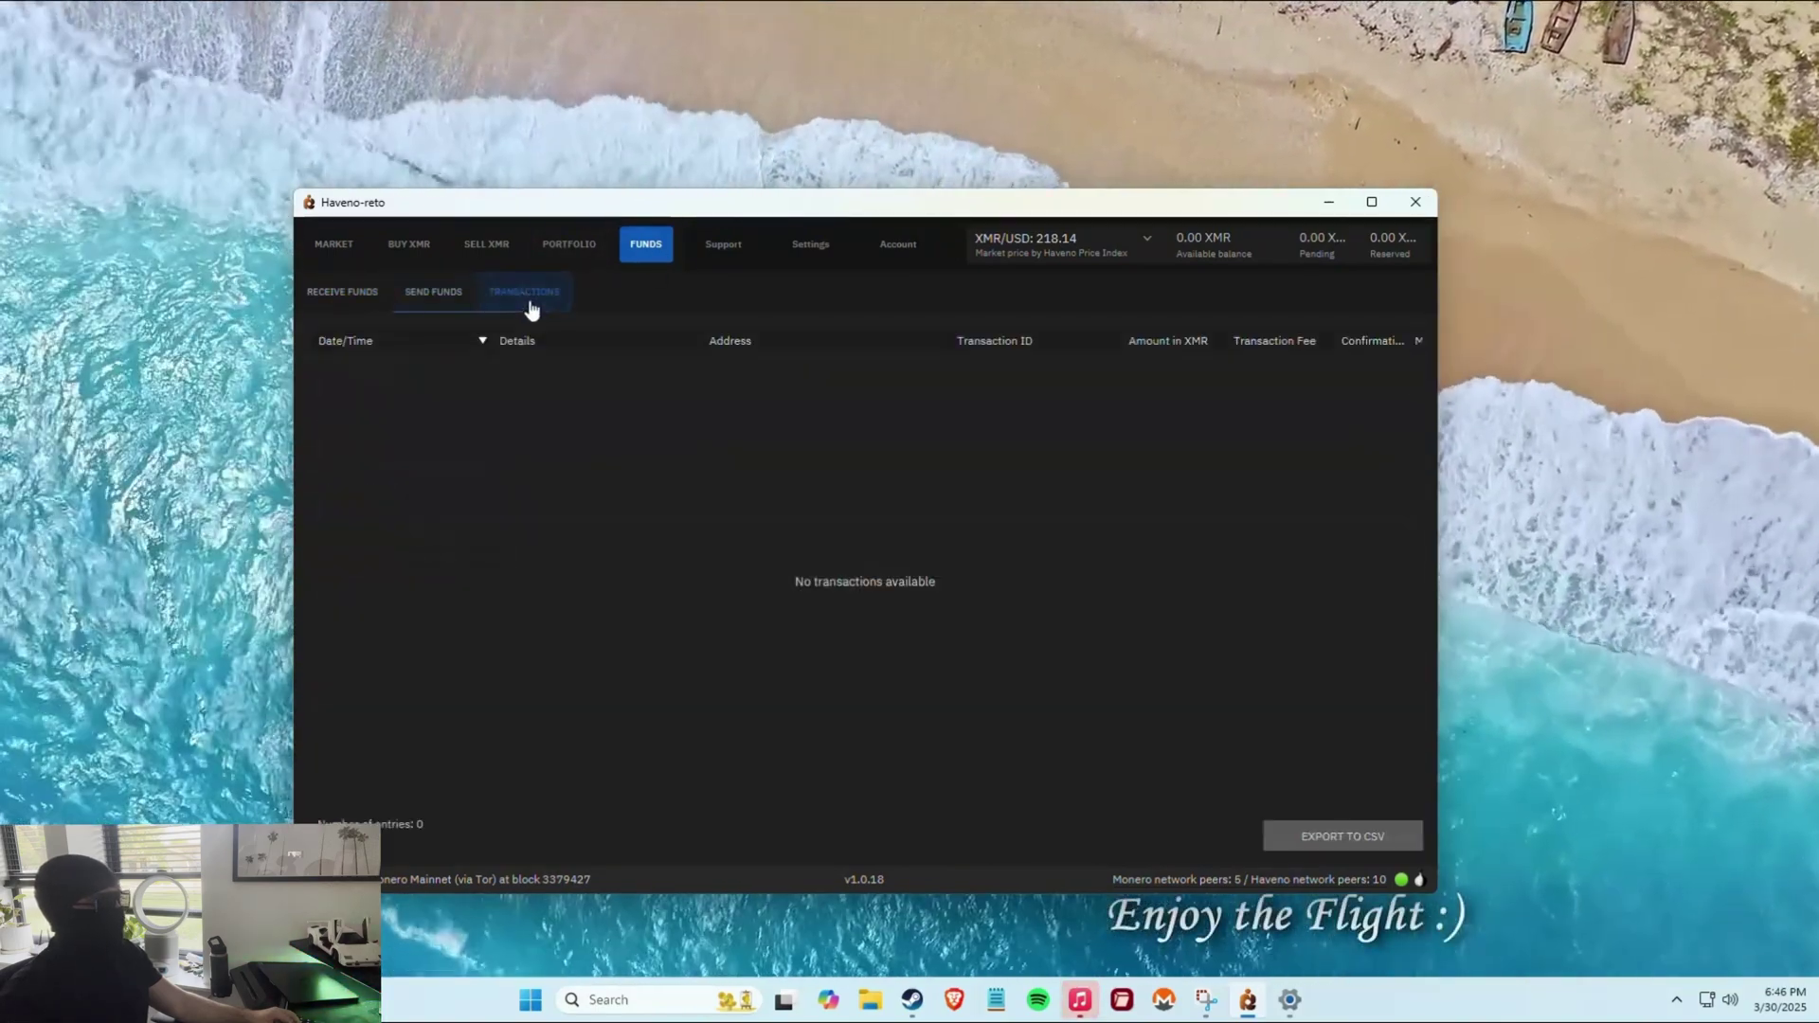
left_click(351, 295)
left_click(536, 244)
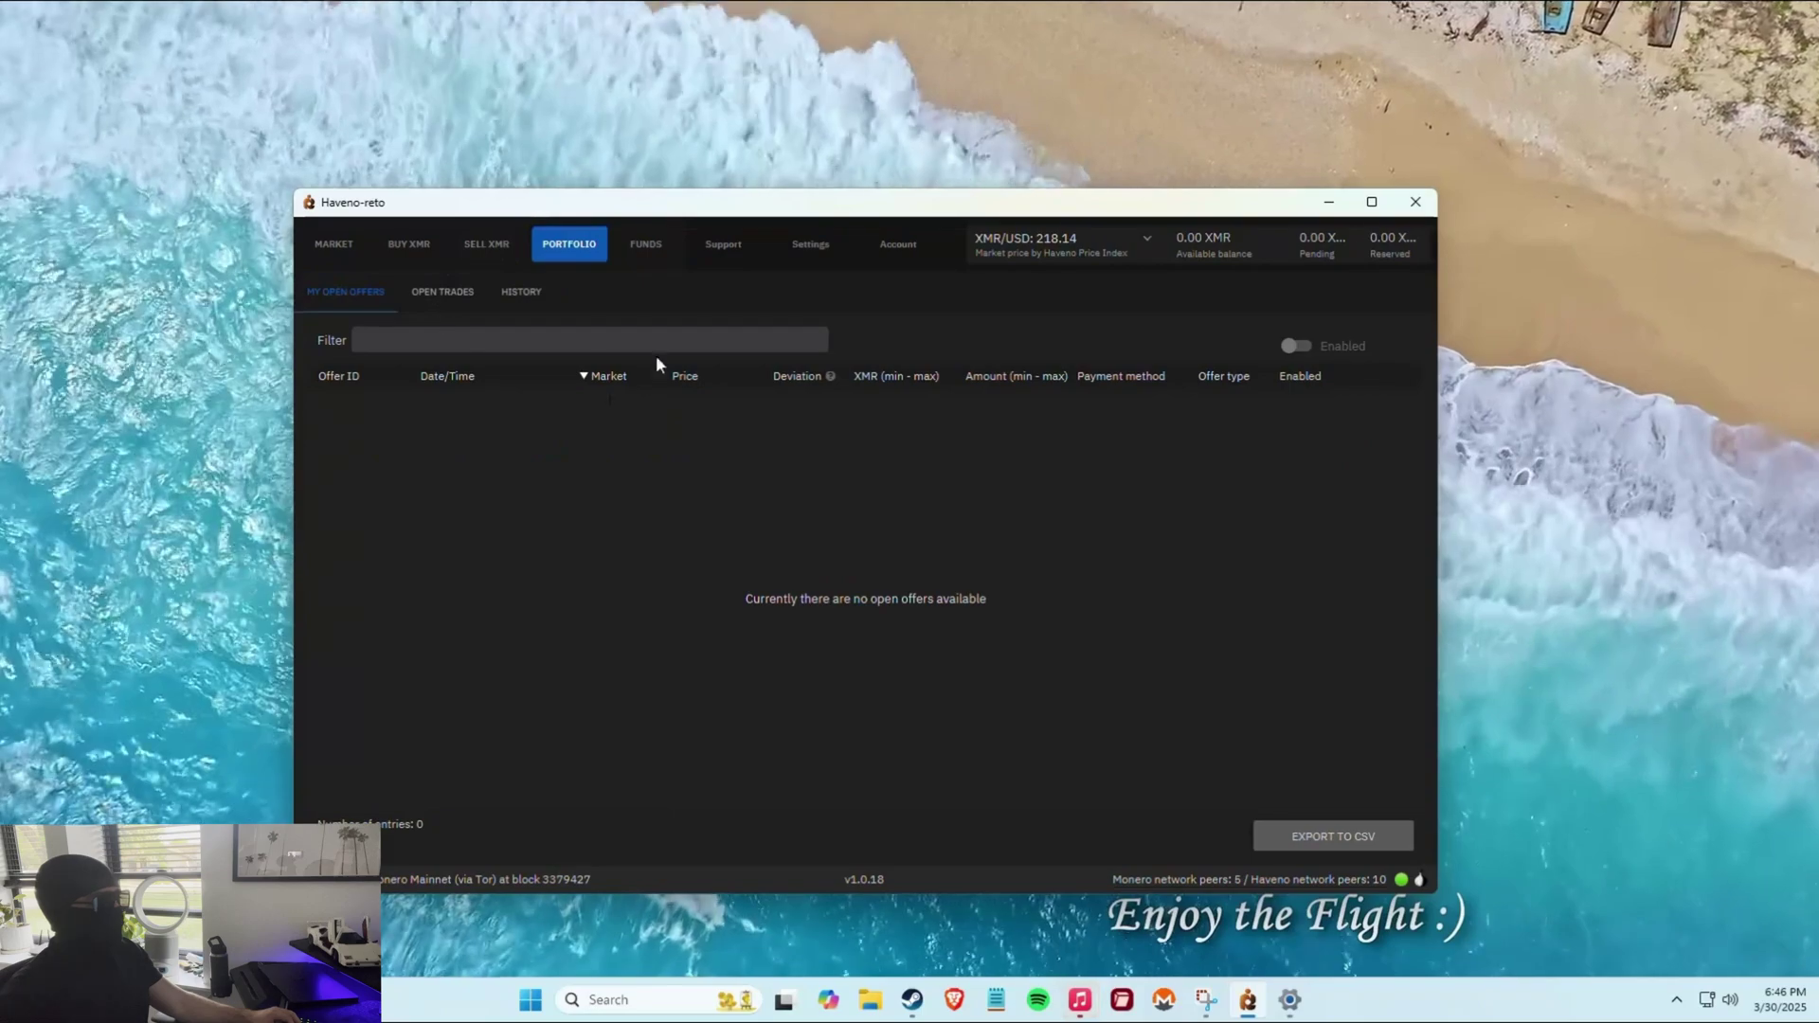
left_click(507, 243)
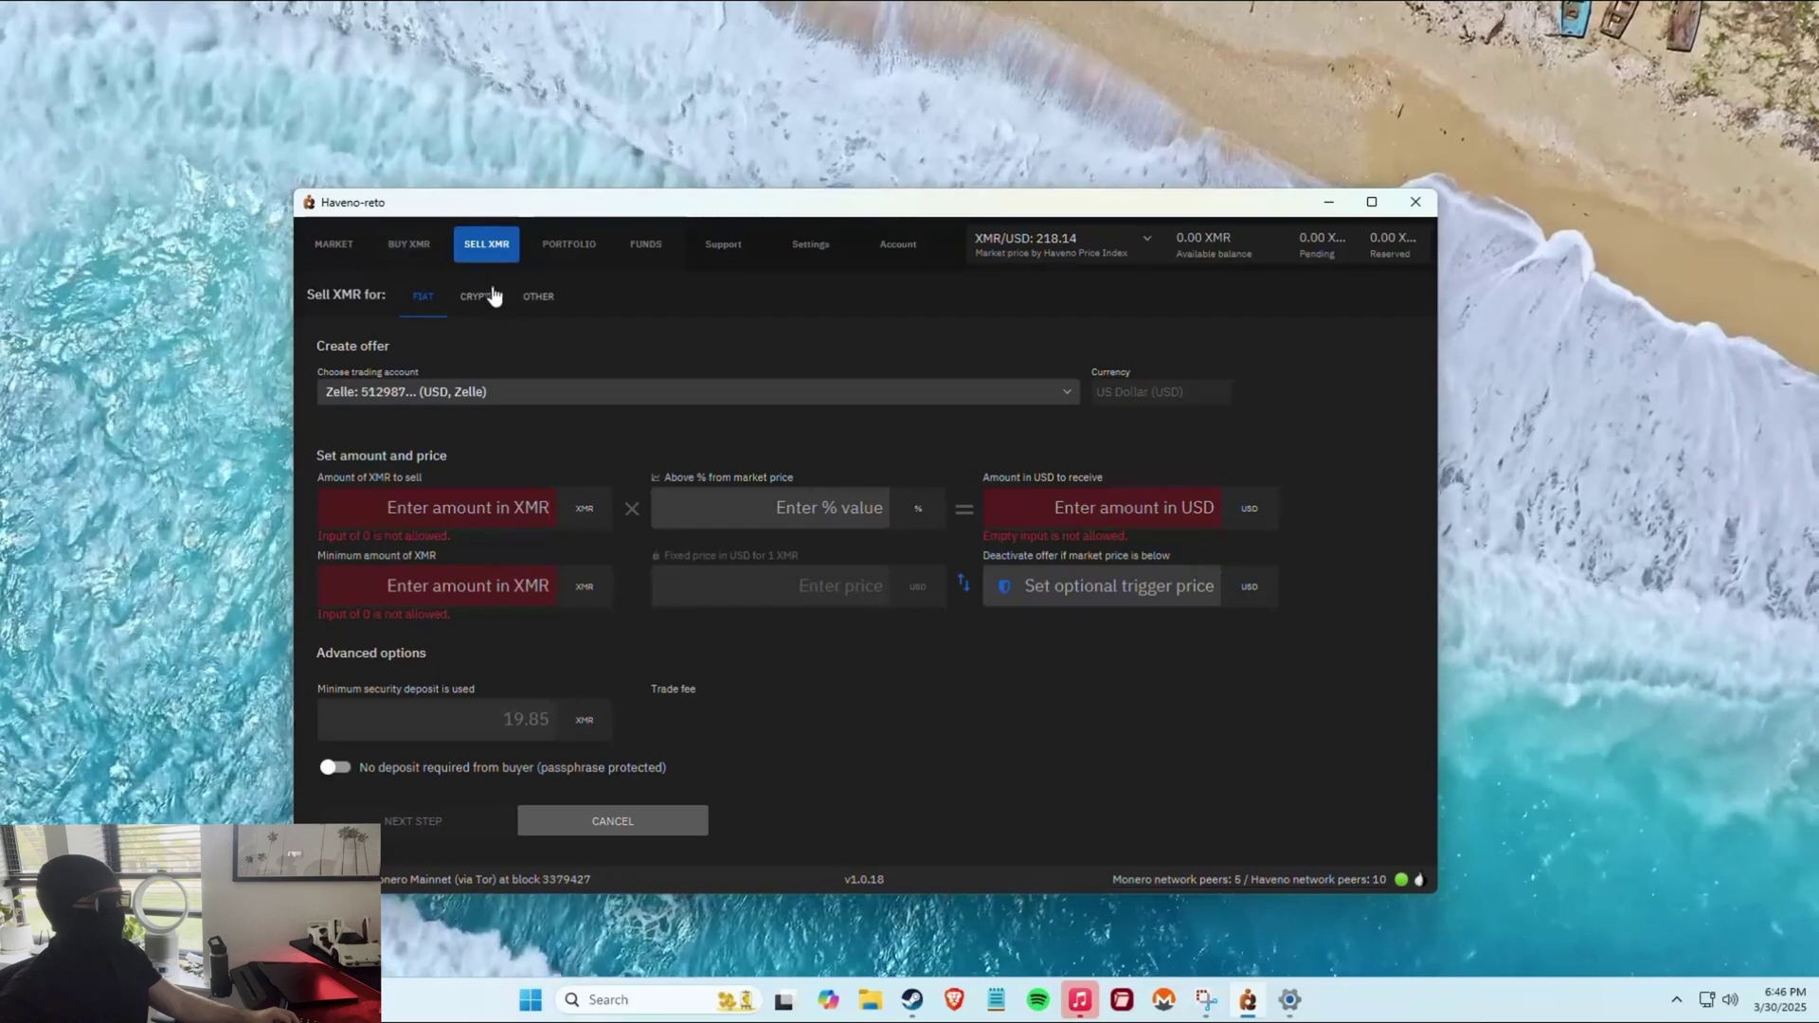
From the Other Sell XMR offer, start a new trading account and browse the payment-method list.
left_click(537, 295)
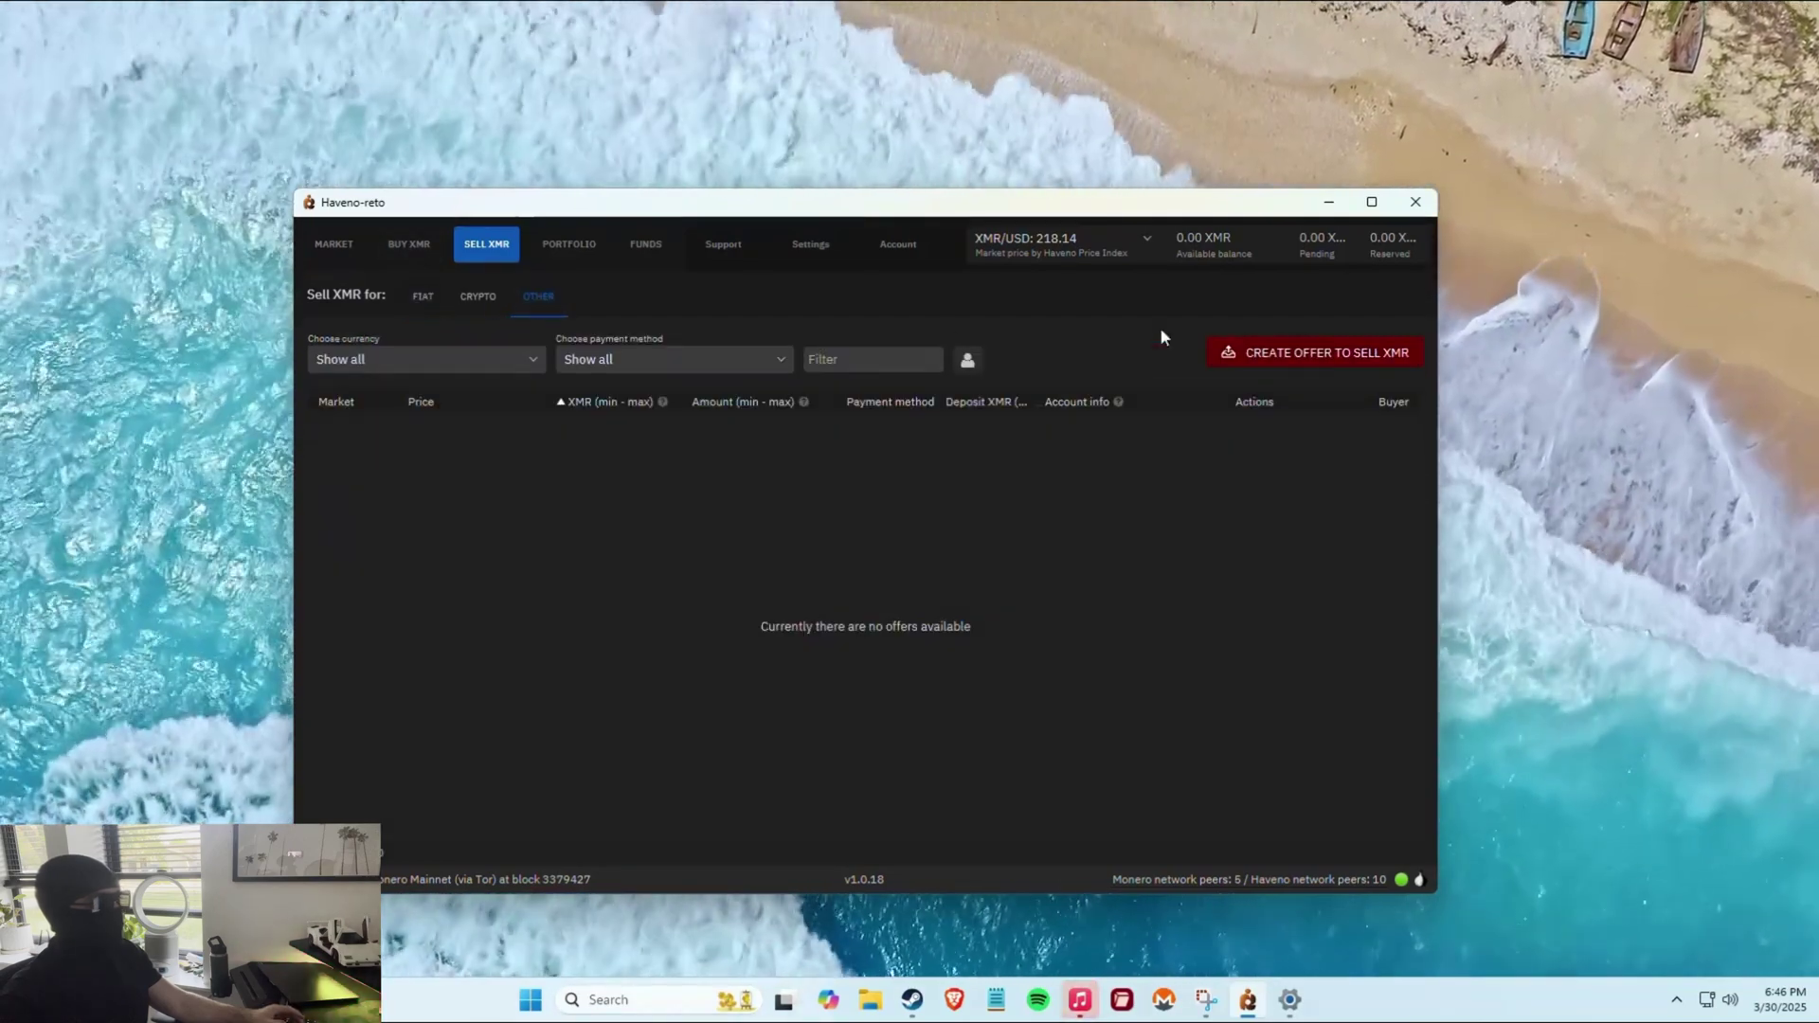
left_click(1304, 354)
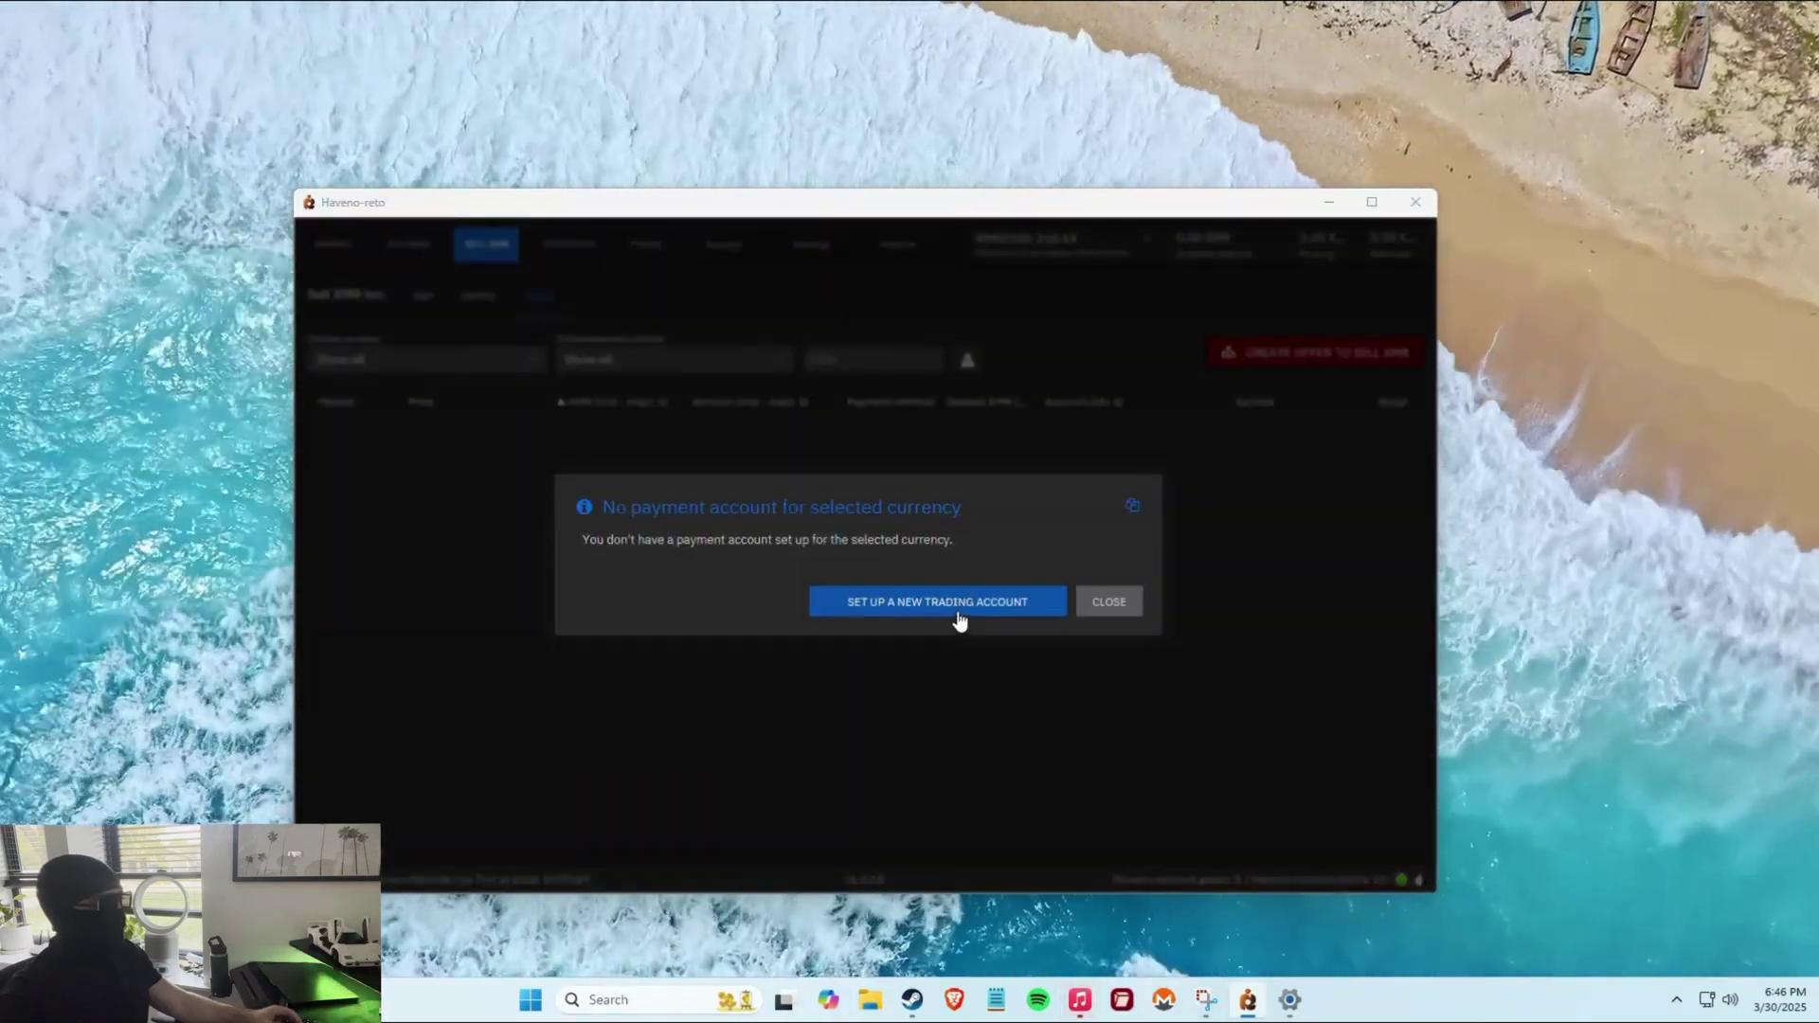
left_click(954, 618)
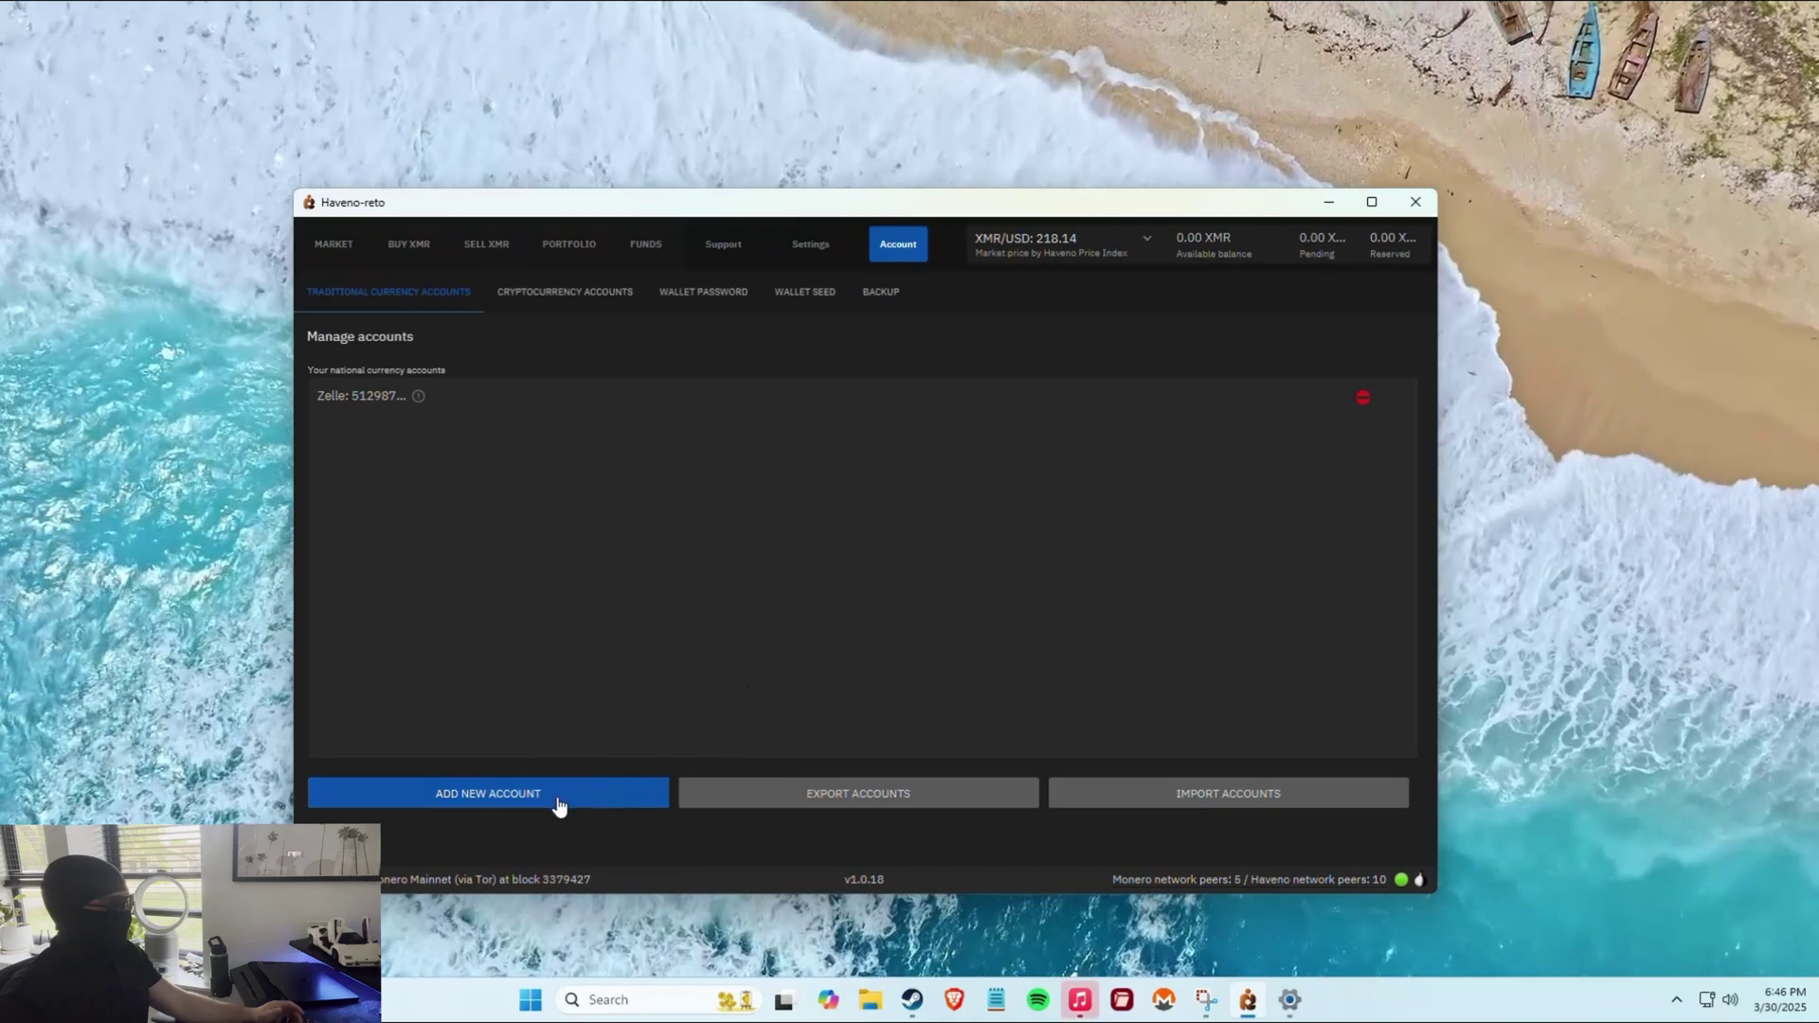
left_click(556, 796)
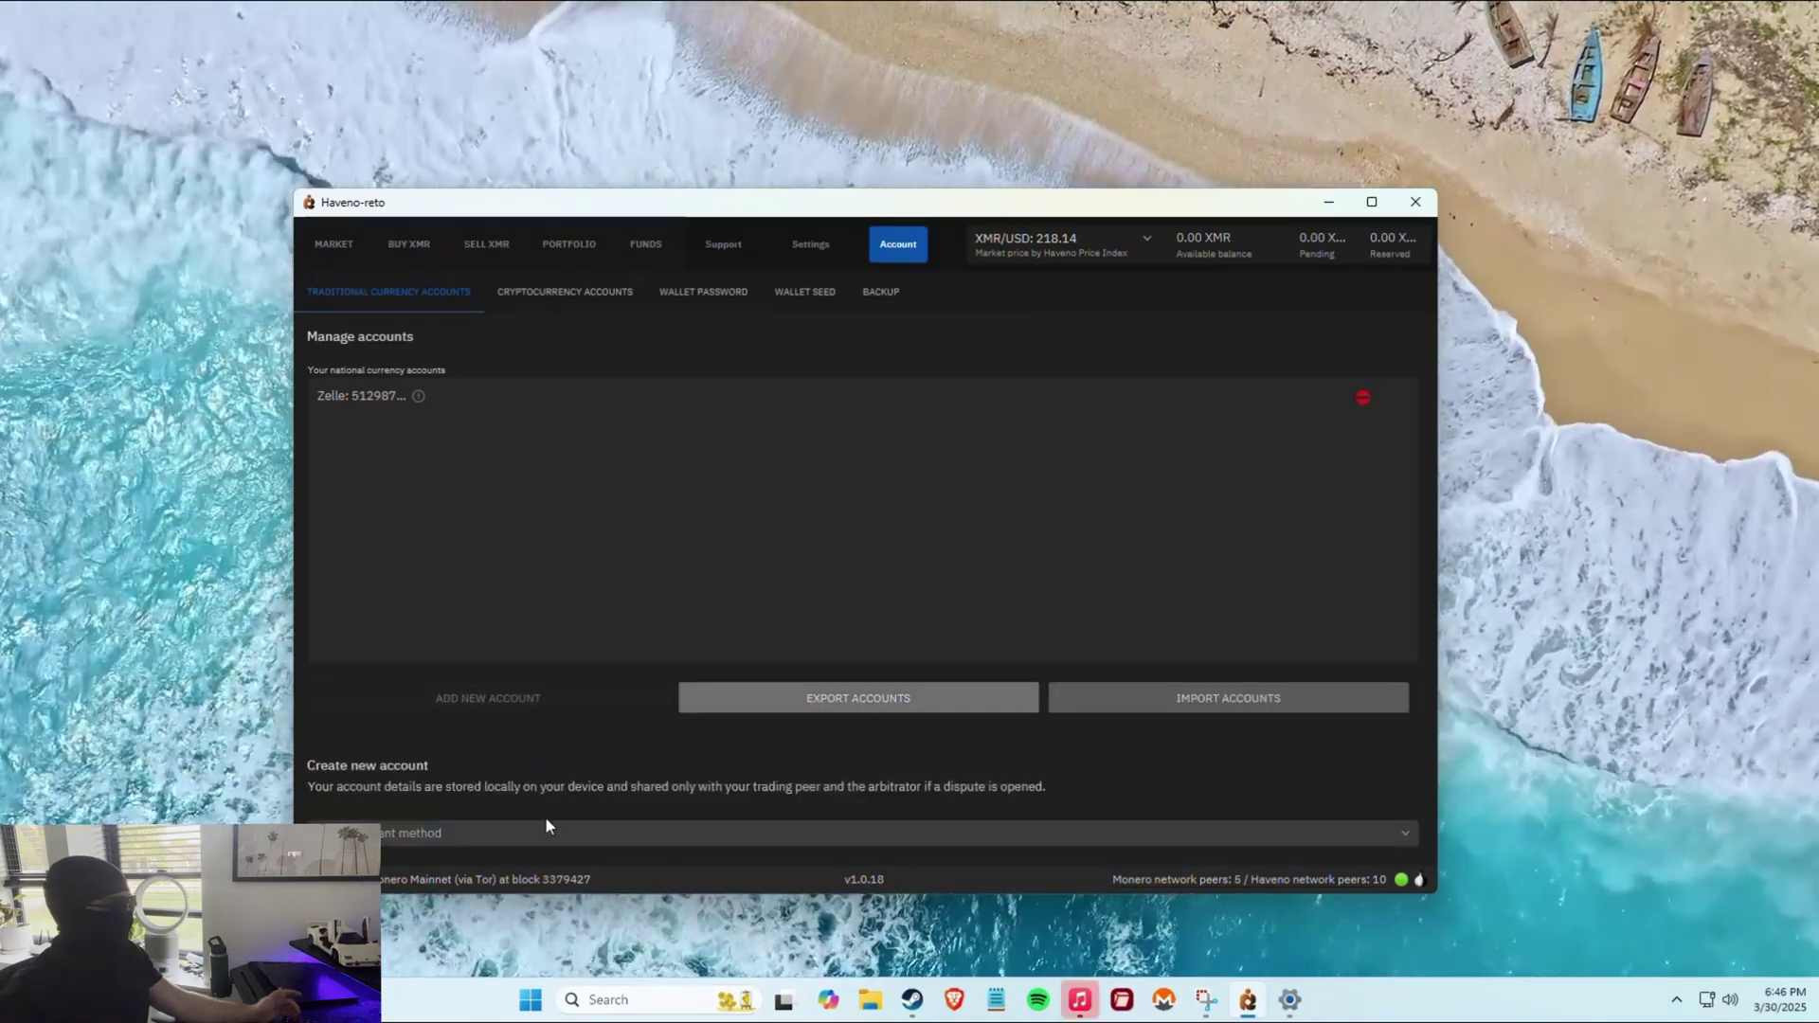
left_click(544, 826)
scroll(475, 748, "down", 10)
scroll(469, 762, "down", 3)
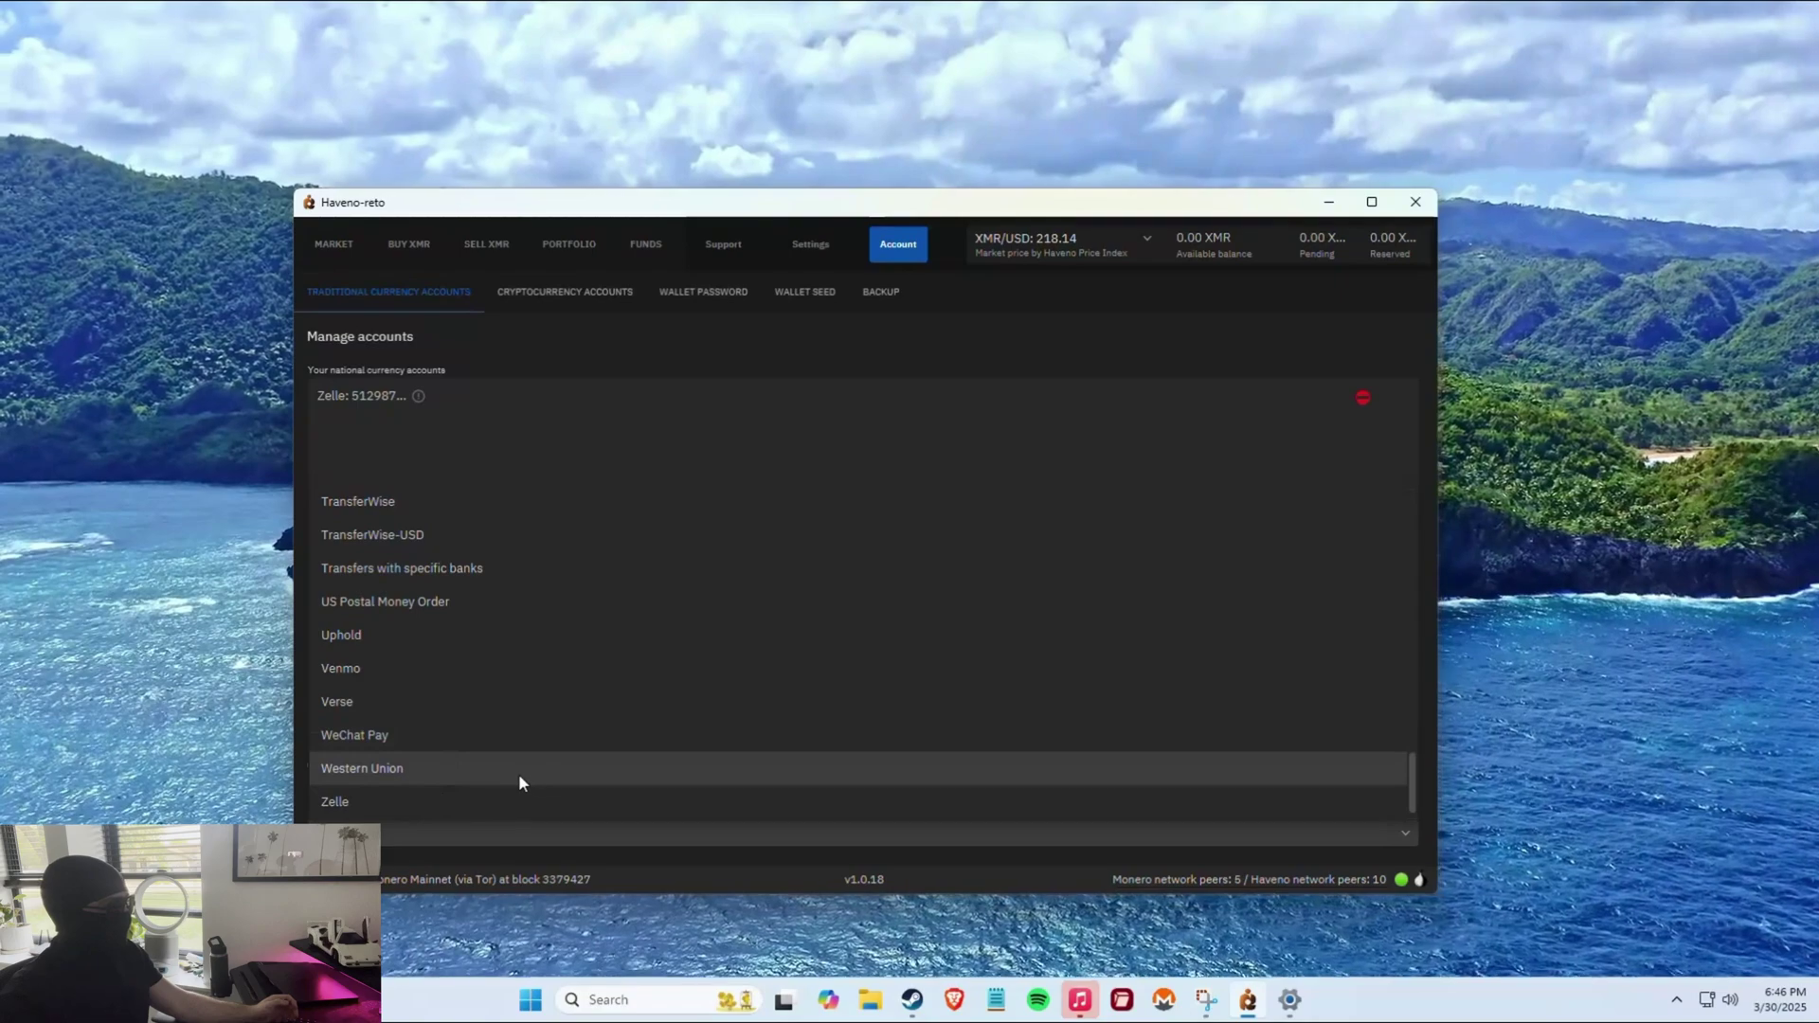
scroll(407, 742, "up", 15)
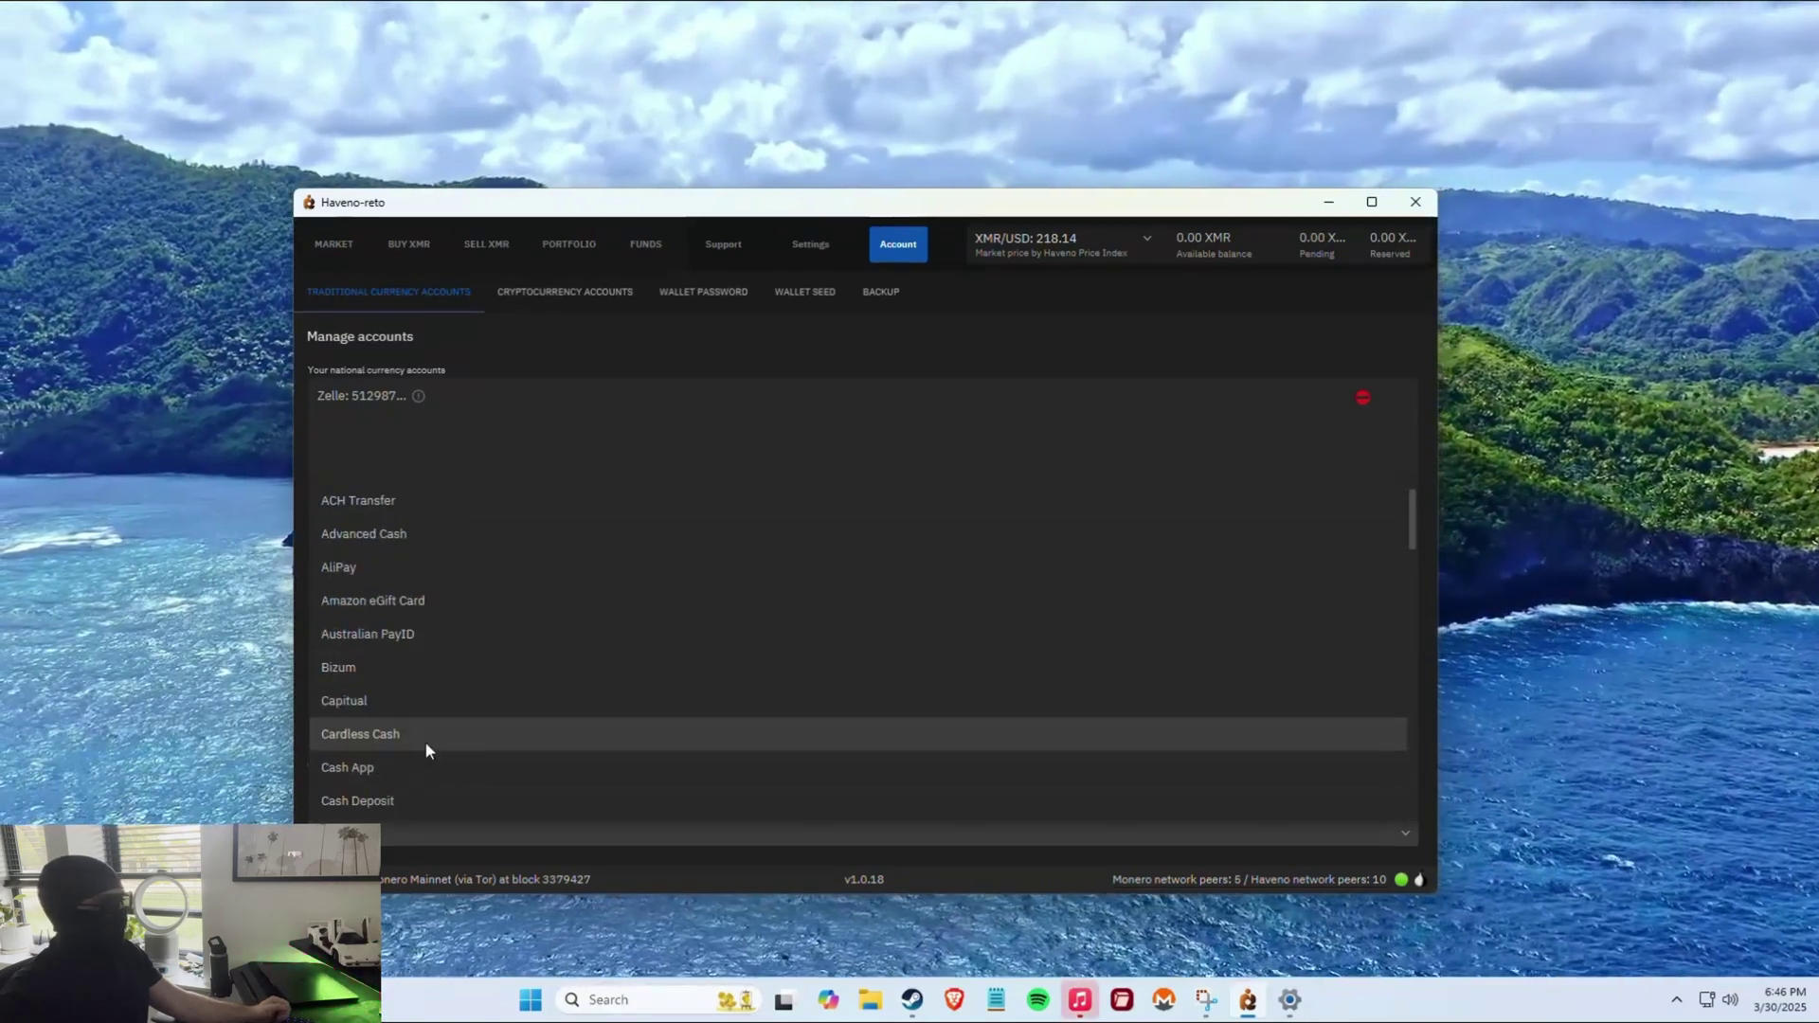